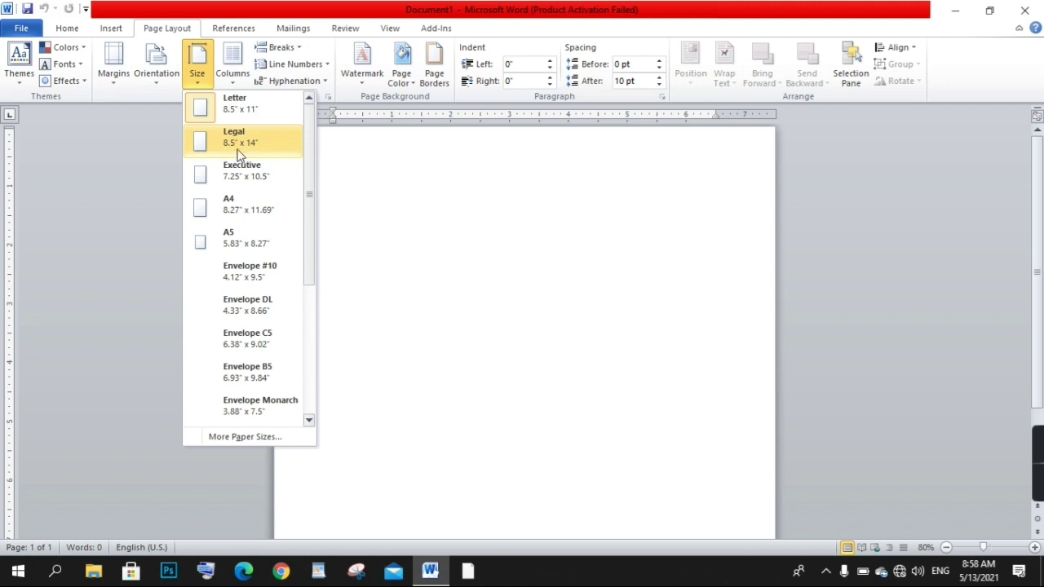
Step: Set the paper size to A4 and the custom page margins to 1.5" left and 0.5" right
click(241, 209)
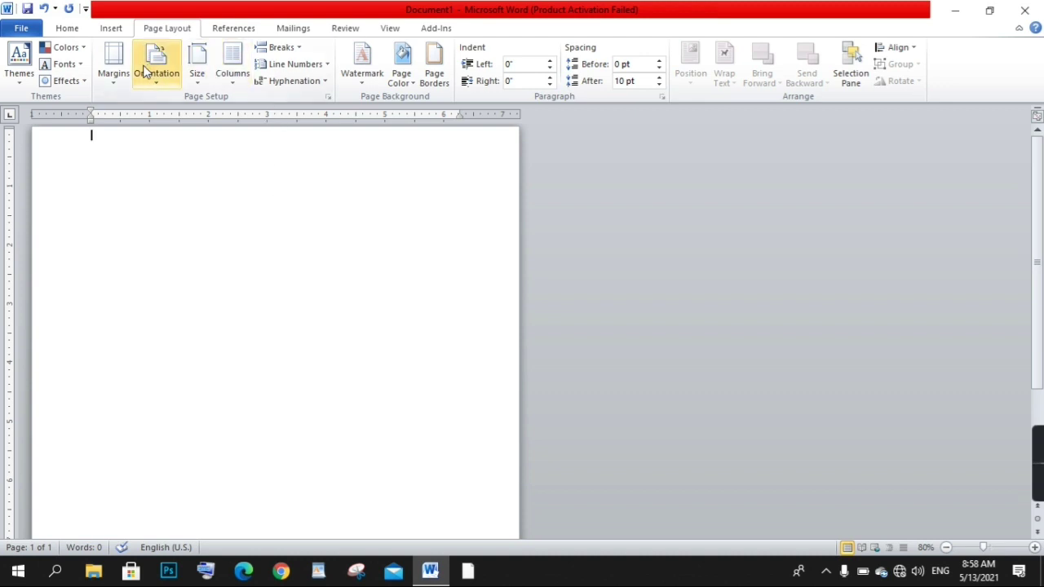
click(118, 82)
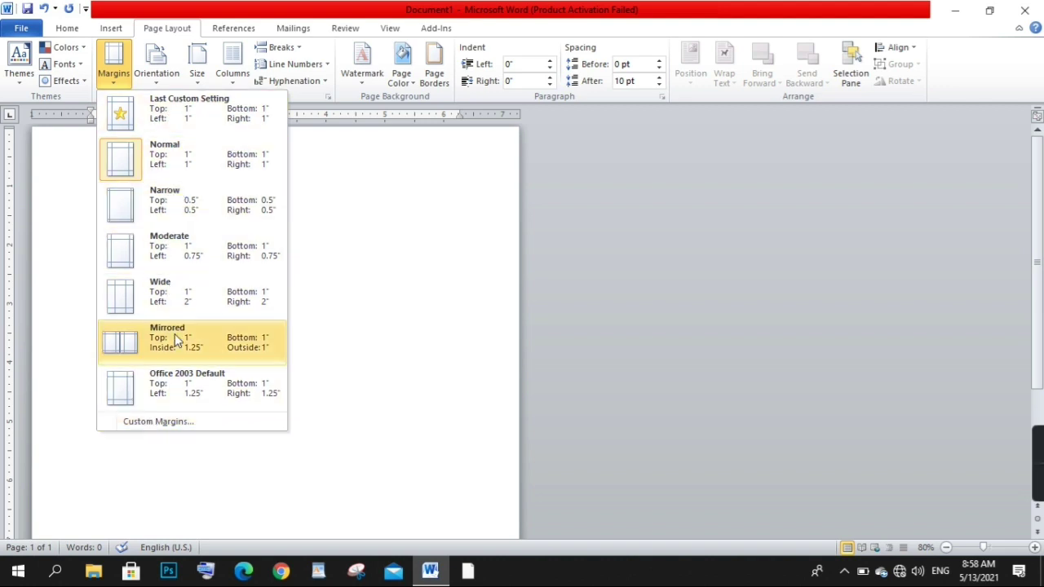
click(166, 422)
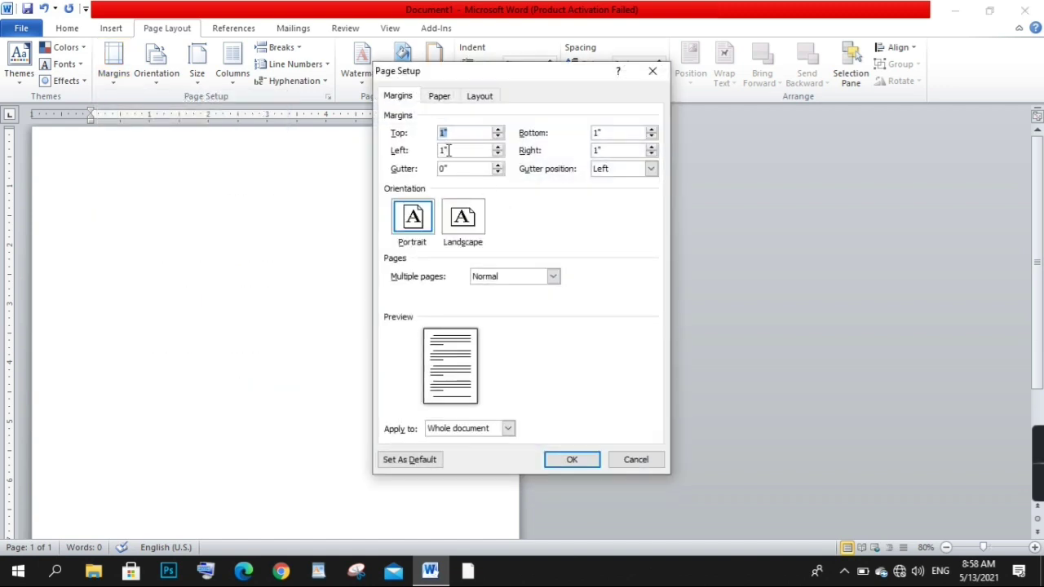
drag(448, 150, 434, 155)
text(1.5)
drag(614, 150, 596, 152)
key(BackSpace)
text(.5)
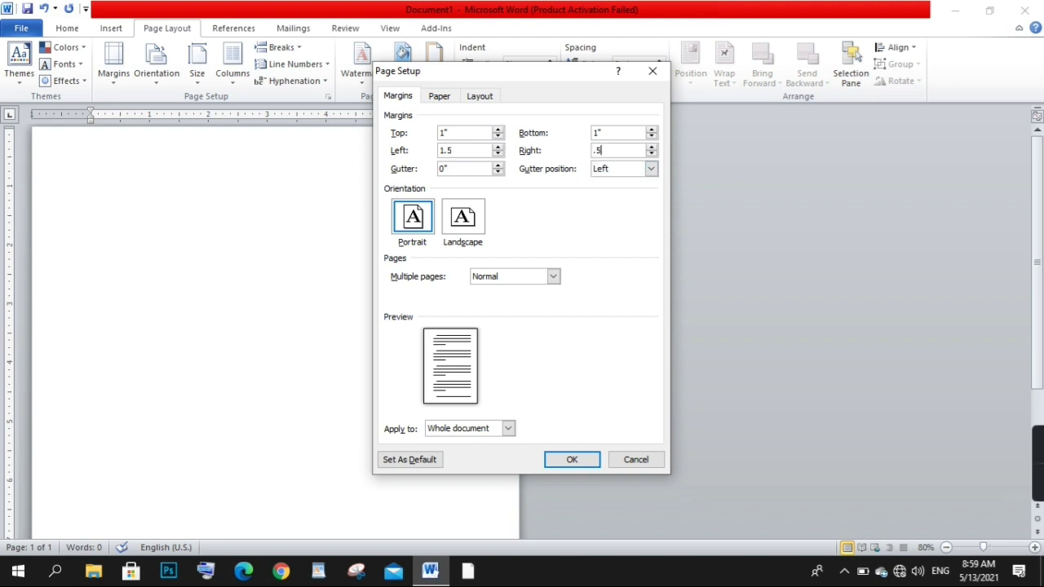
click(586, 459)
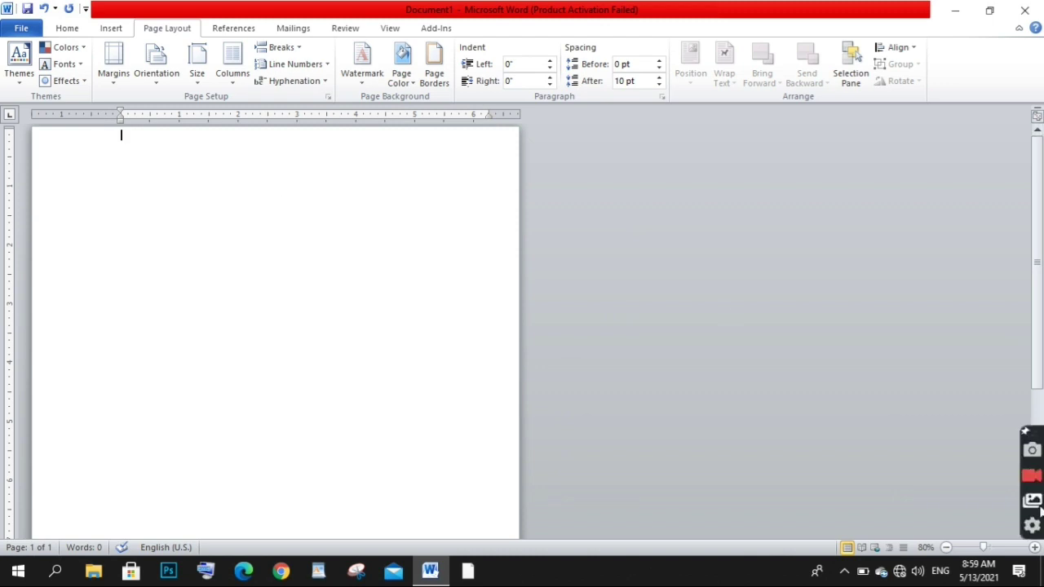
Step: Switch the typing language to Hindi and increase the font size to 16
click(1034, 547)
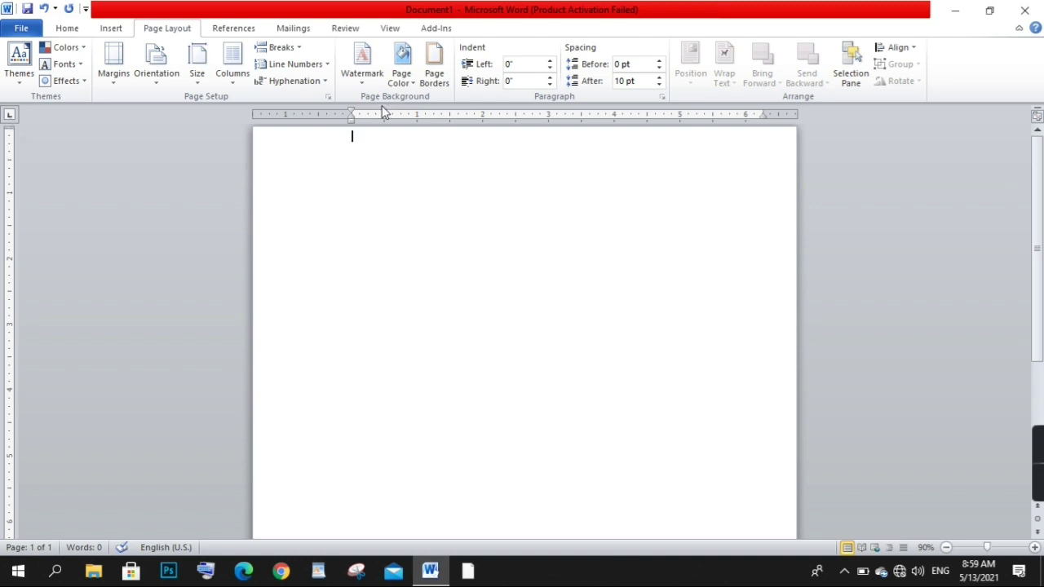
key(alt+shift)
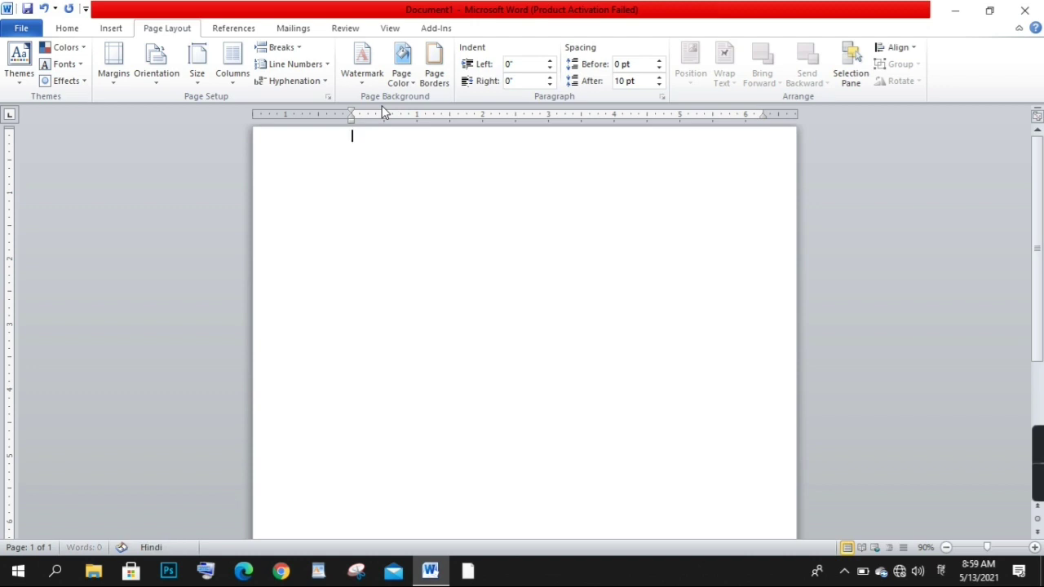
click(82, 29)
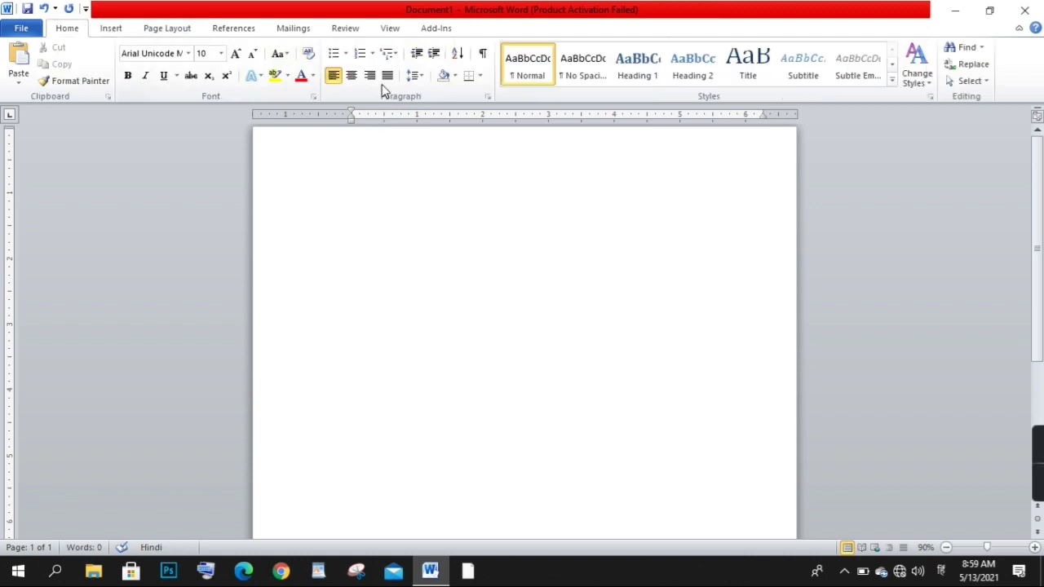
click(235, 55)
click(235, 55)
click(235, 54)
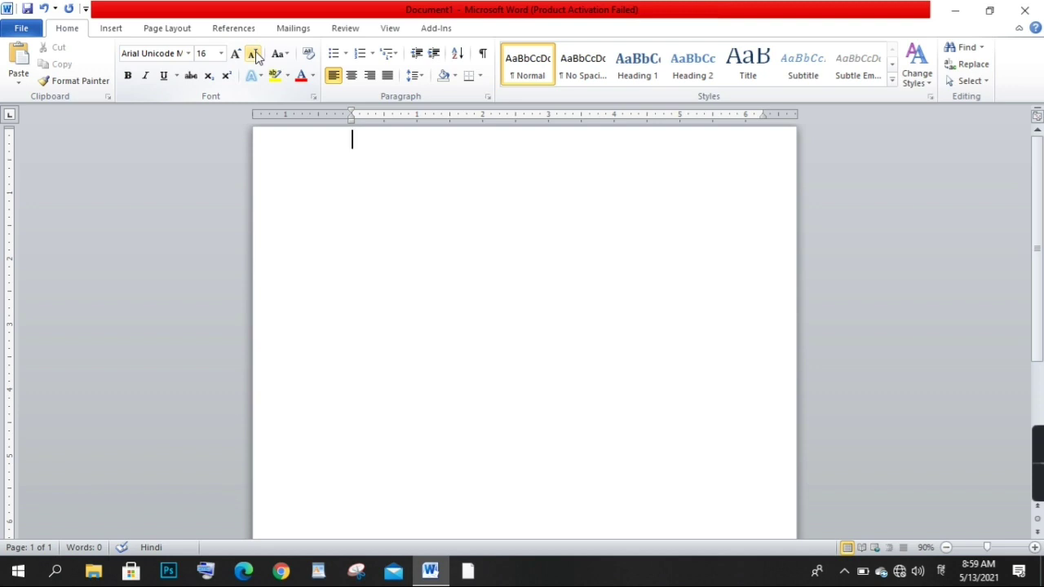
Step: Enter the centred heading "कार्यालय का नाम" on the first line
click(351, 75)
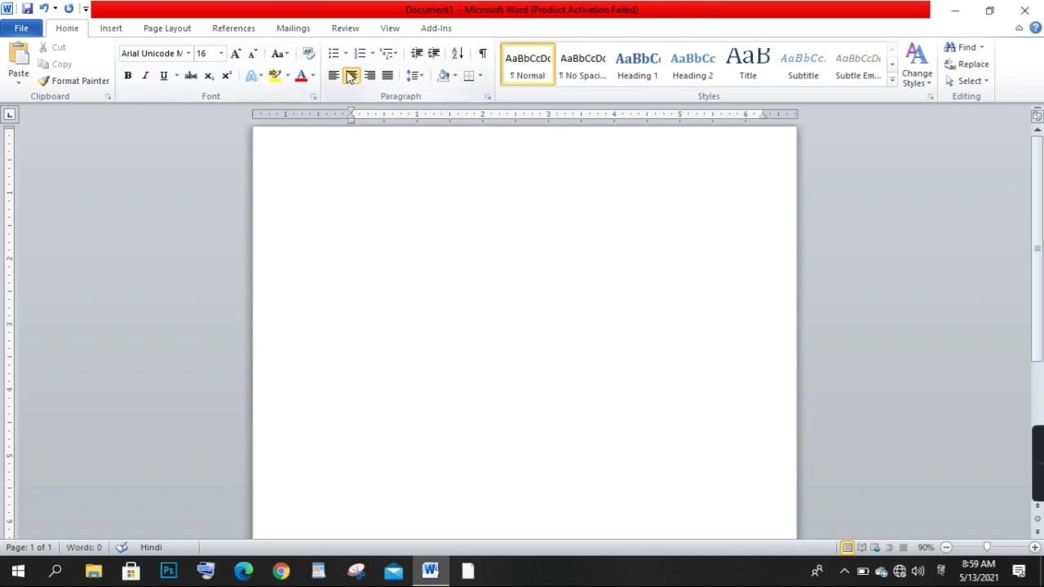
text(kaa)
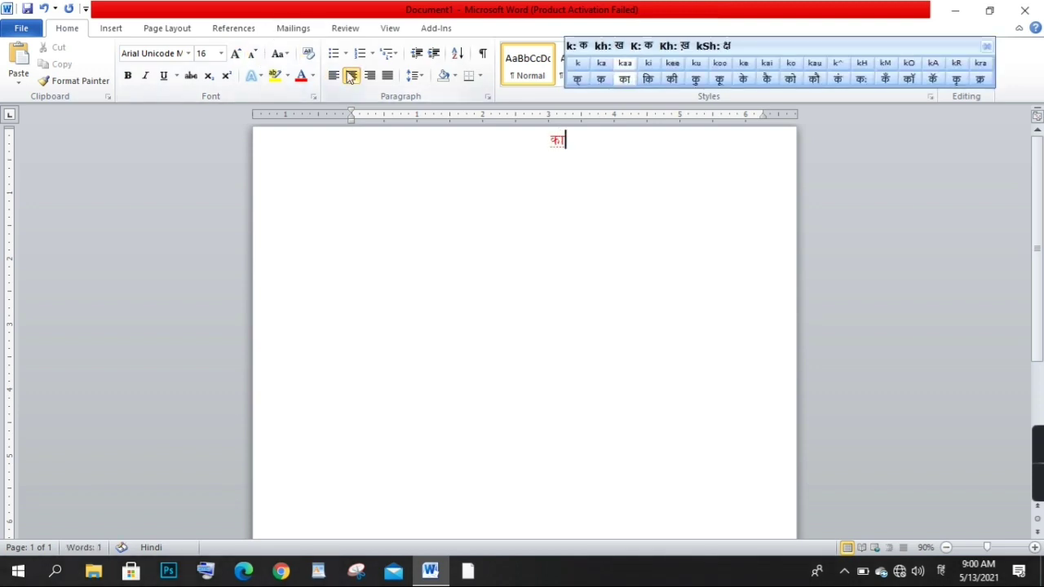
text(rya)
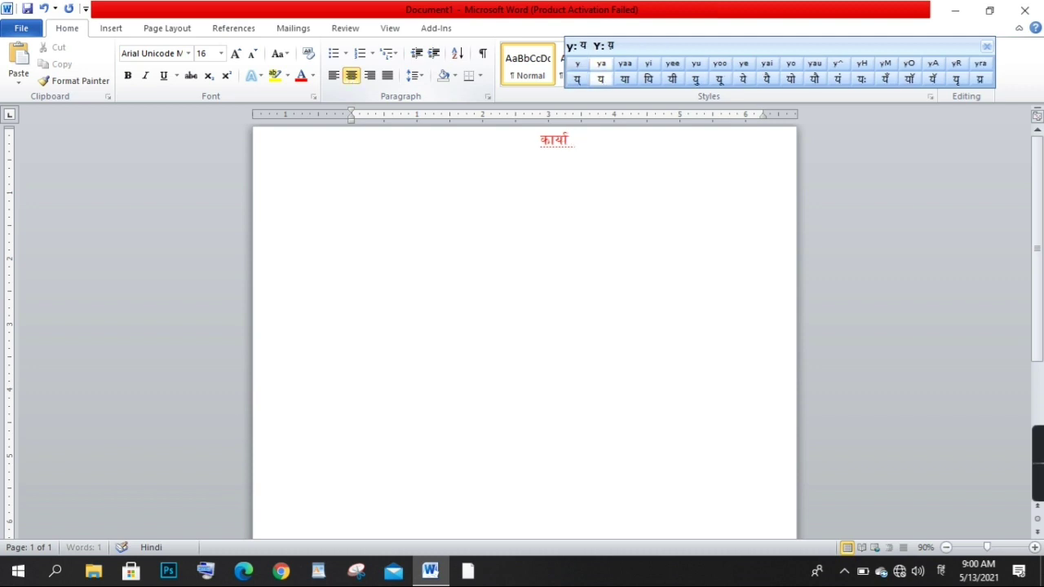
text(alaa)
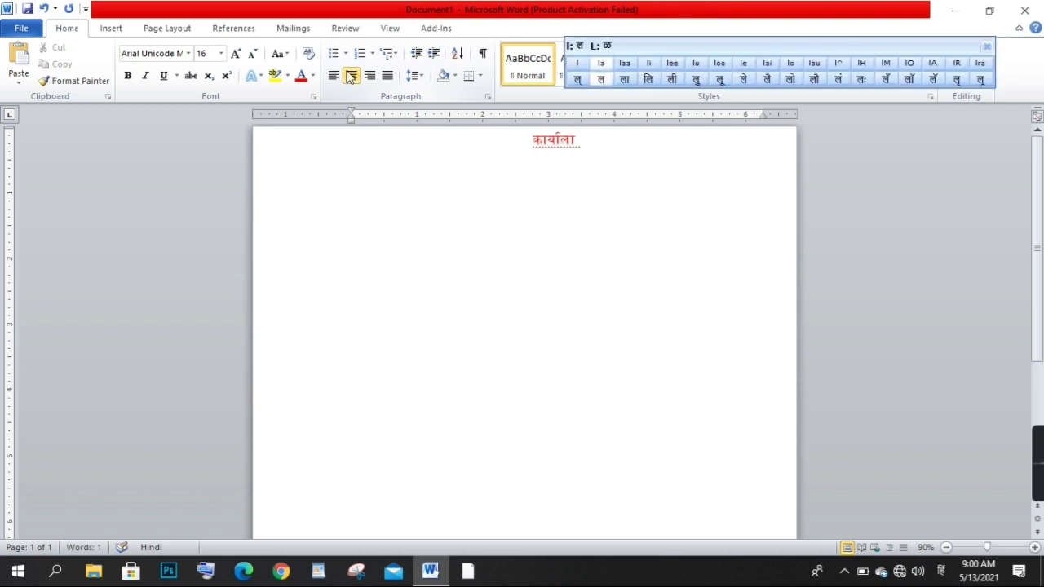
text(y)
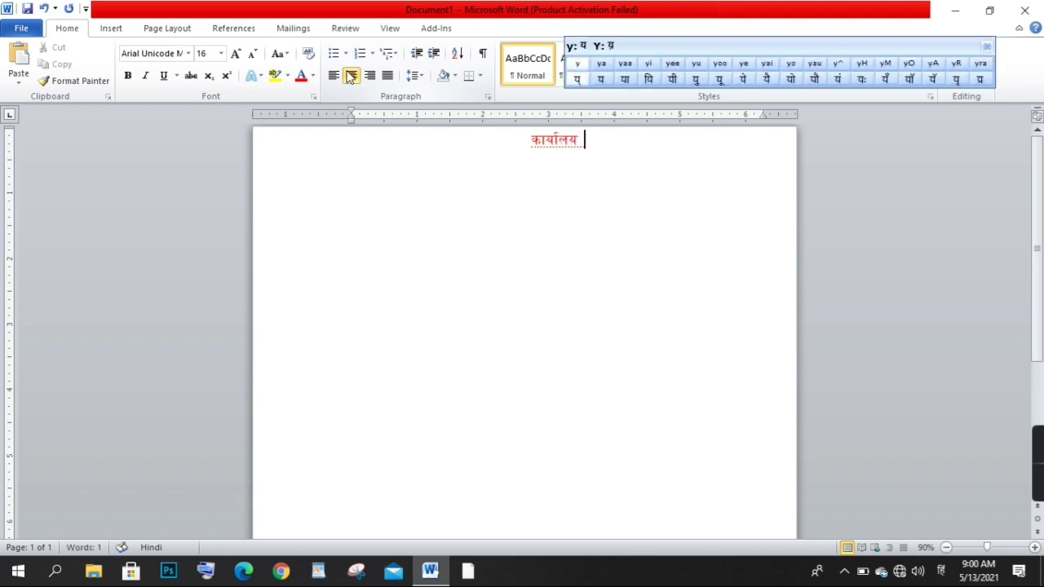
key(BackSpace)
text(kaa)
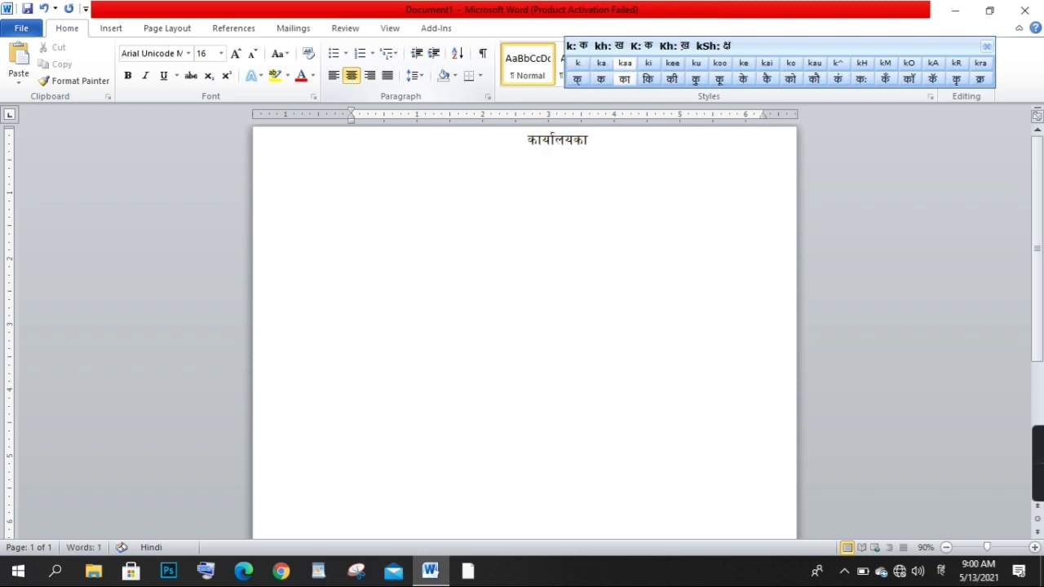
key(BackSpace)
key(BackSpace)
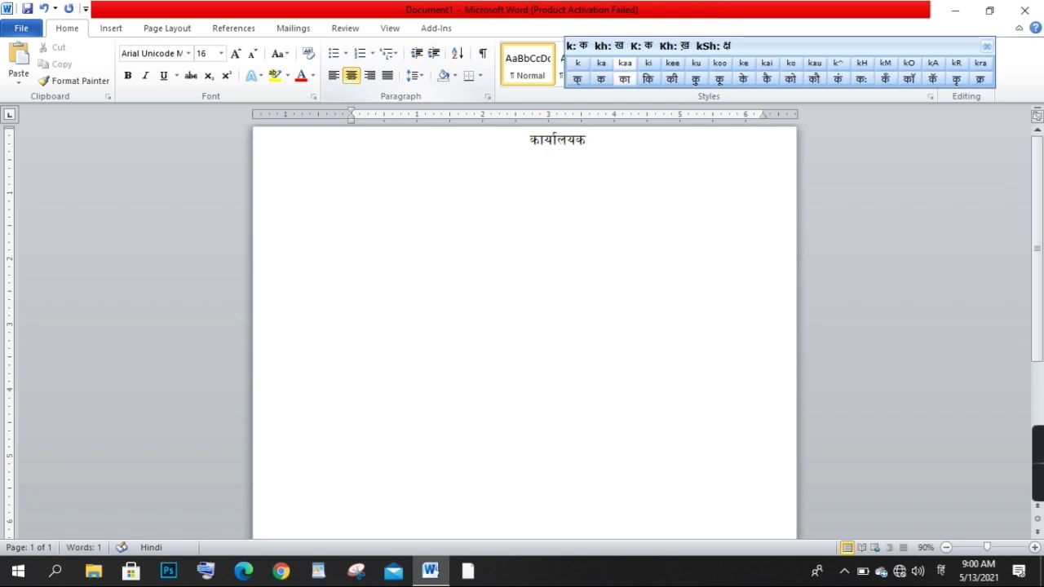
text(kaa n)
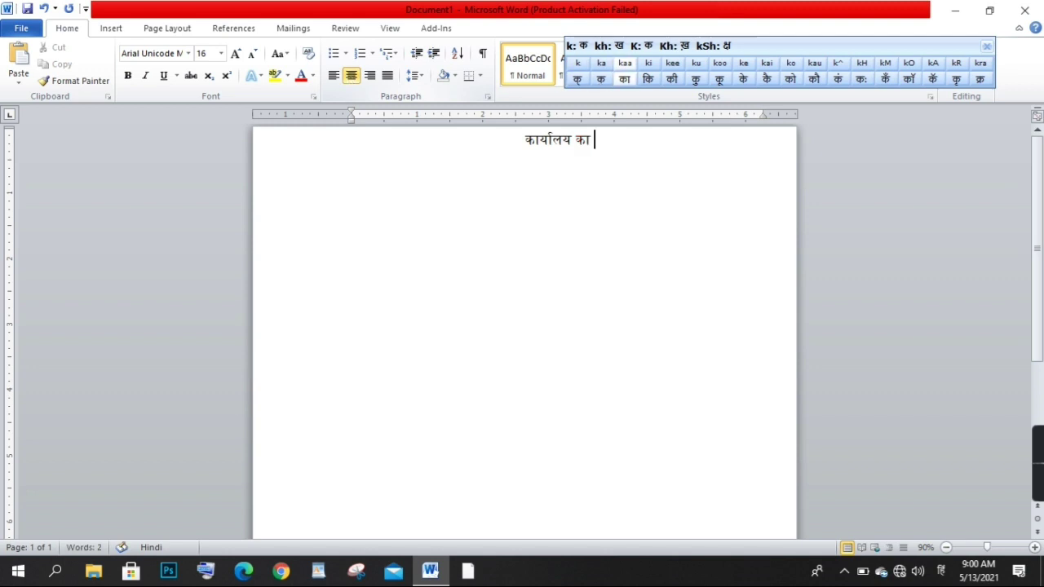
text(aam)
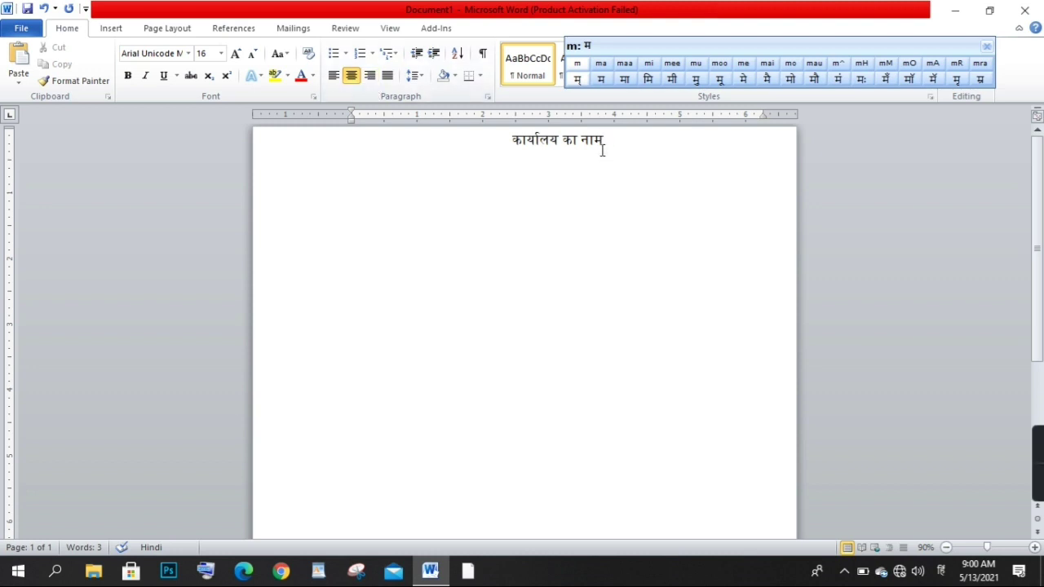
Step: Begin a new left-aligned line below the heading with the letter number "पत्र संख्या – 25"
key(Return)
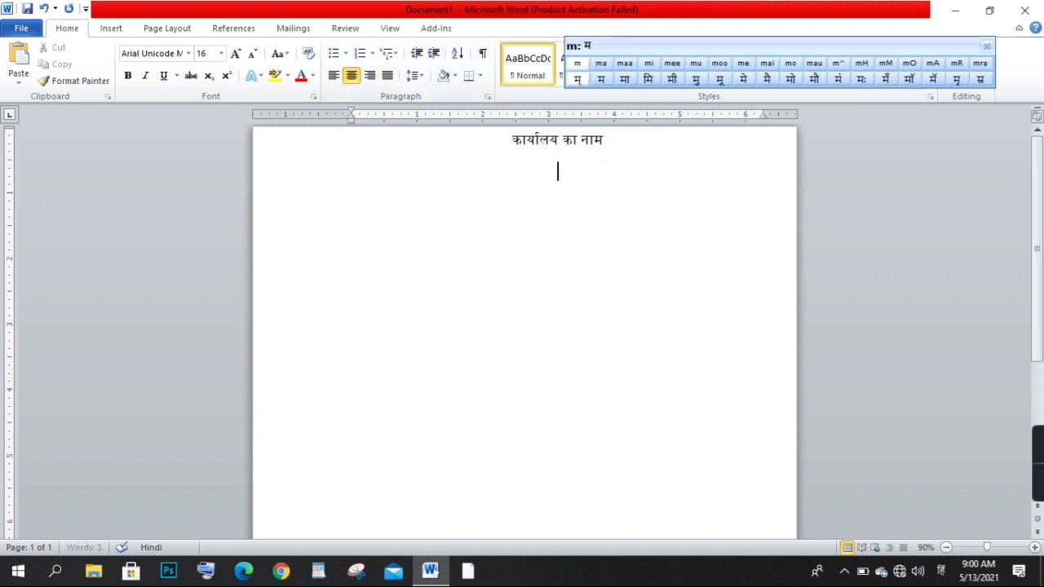
click(334, 75)
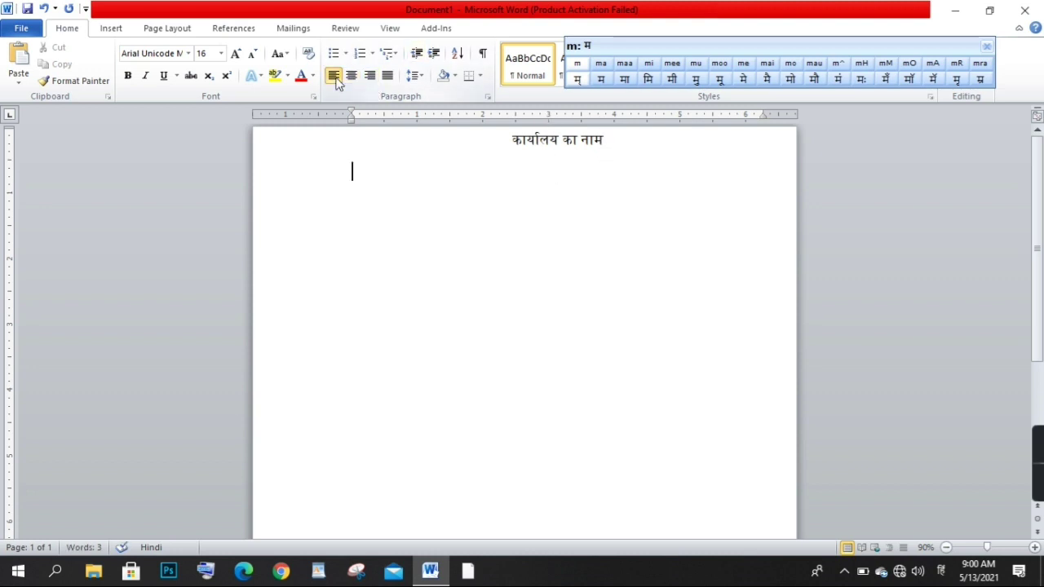
text(प)
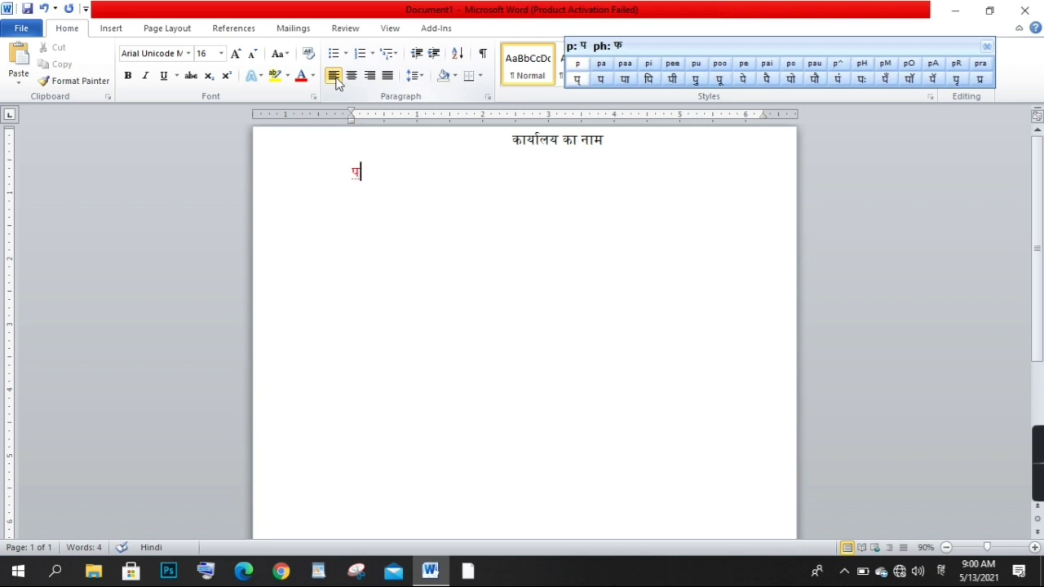
key(BackSpace)
text(त्र)
key(BackSpace)
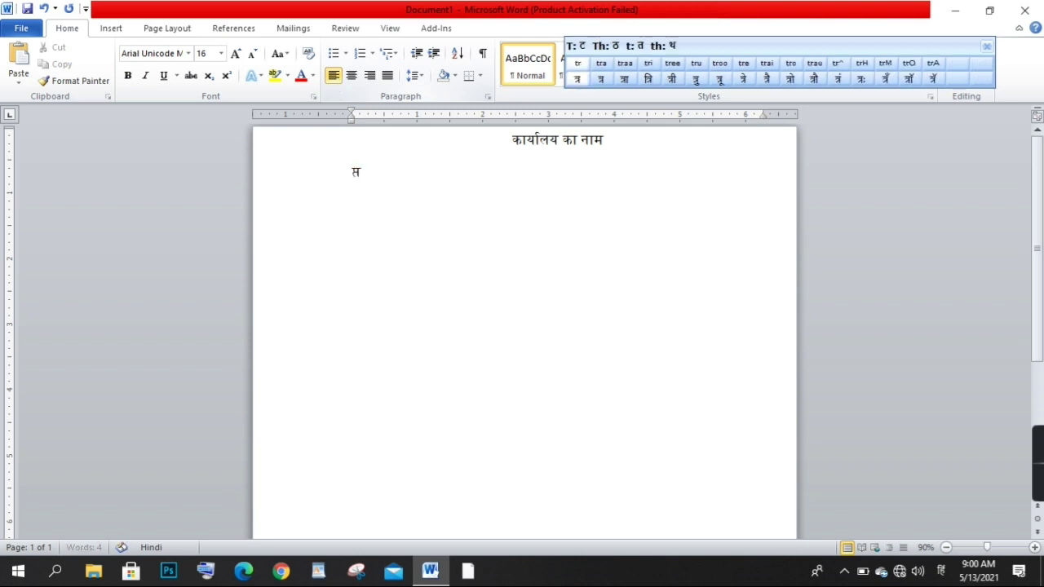
key(BackSpace)
text(प)
key(BackSpace)
text(पत्र )
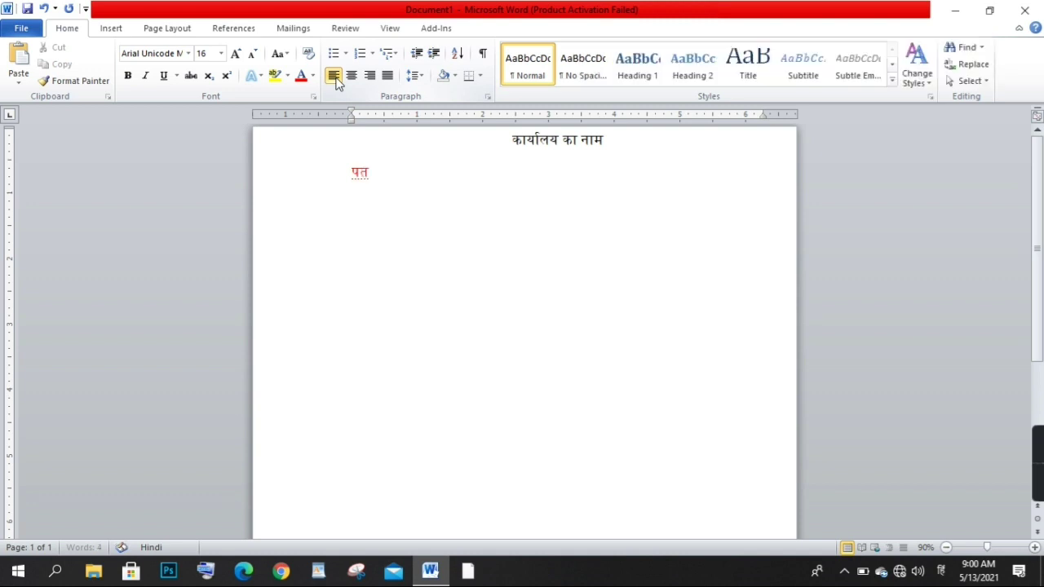
text(सं)
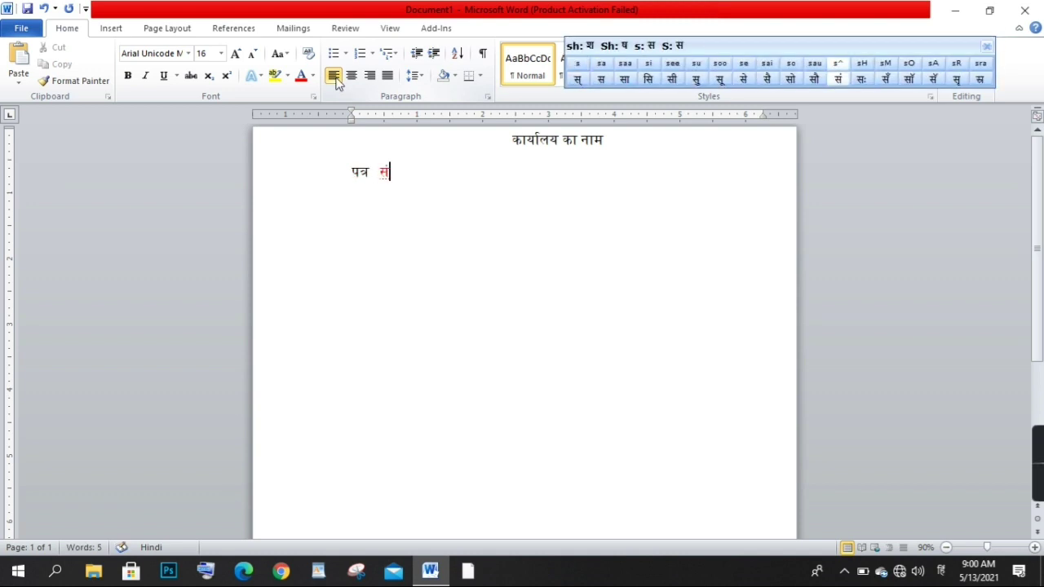
text(ख्या)
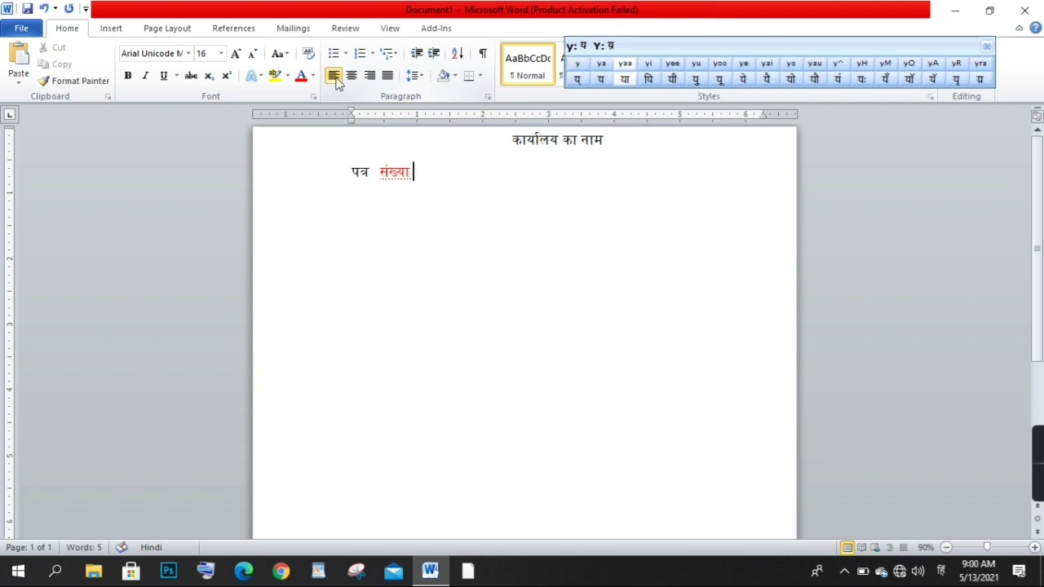
text( -)
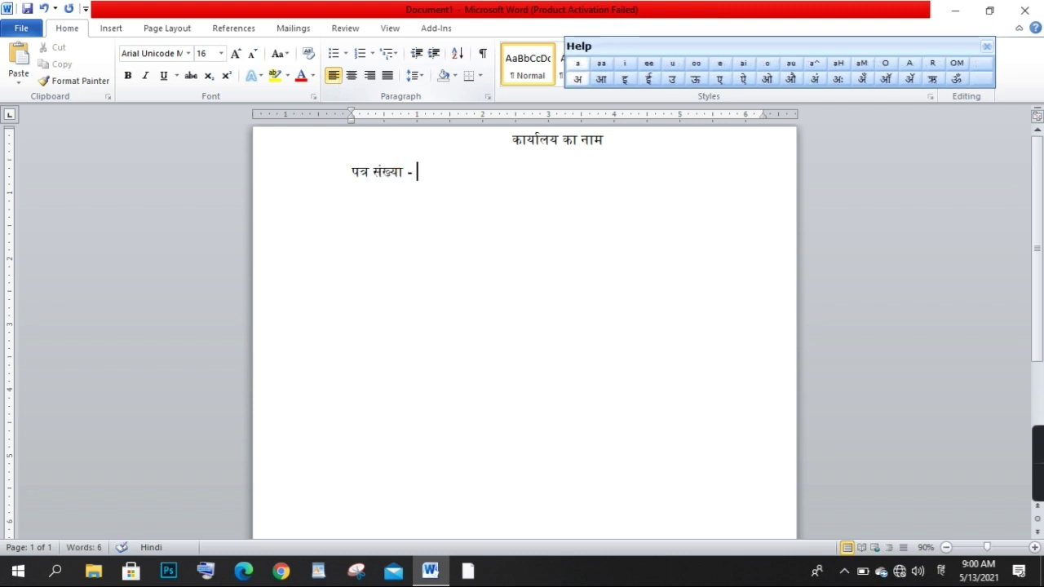
text( 25 )
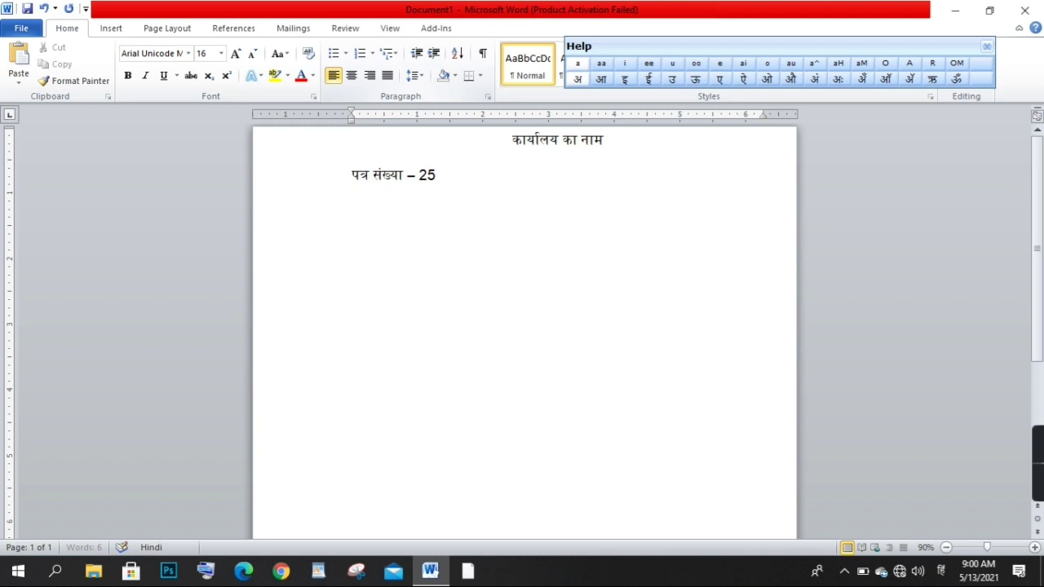
Step: Add "/ पटल का नाम /" in the middle of the letter-number line, with wide gaps around it
text(  / प)
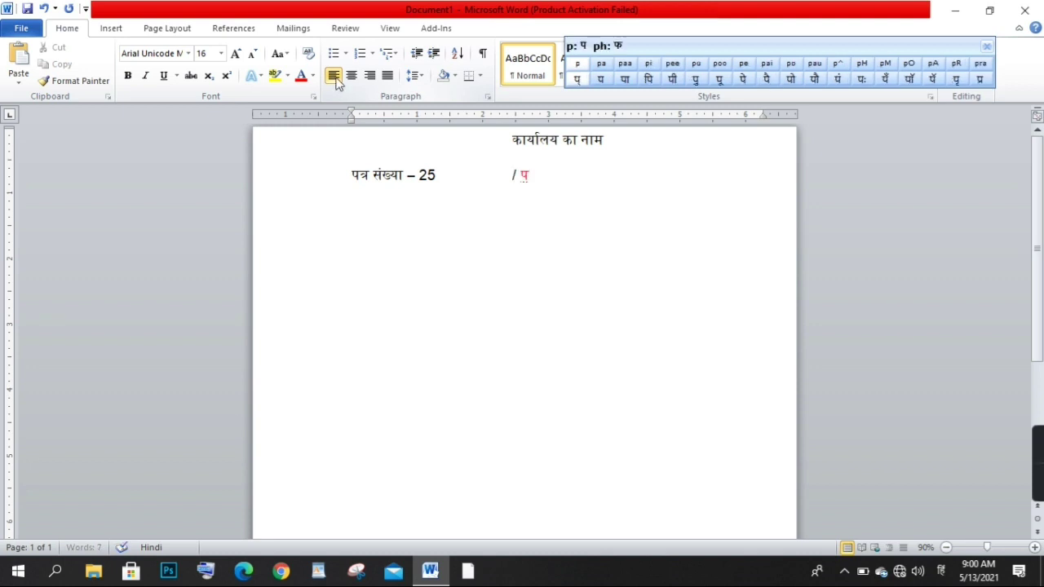
text(टल)
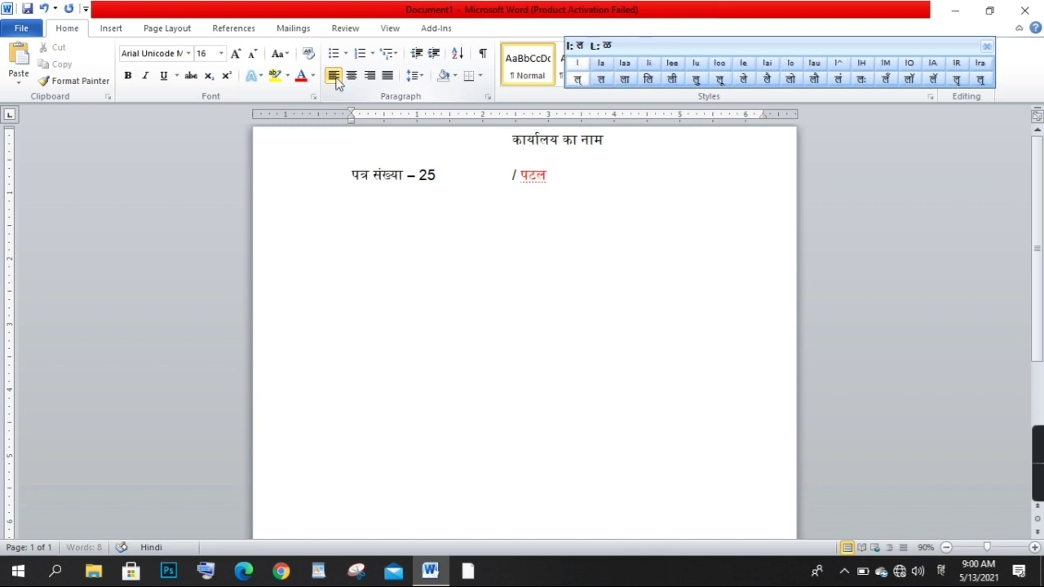
text( का)
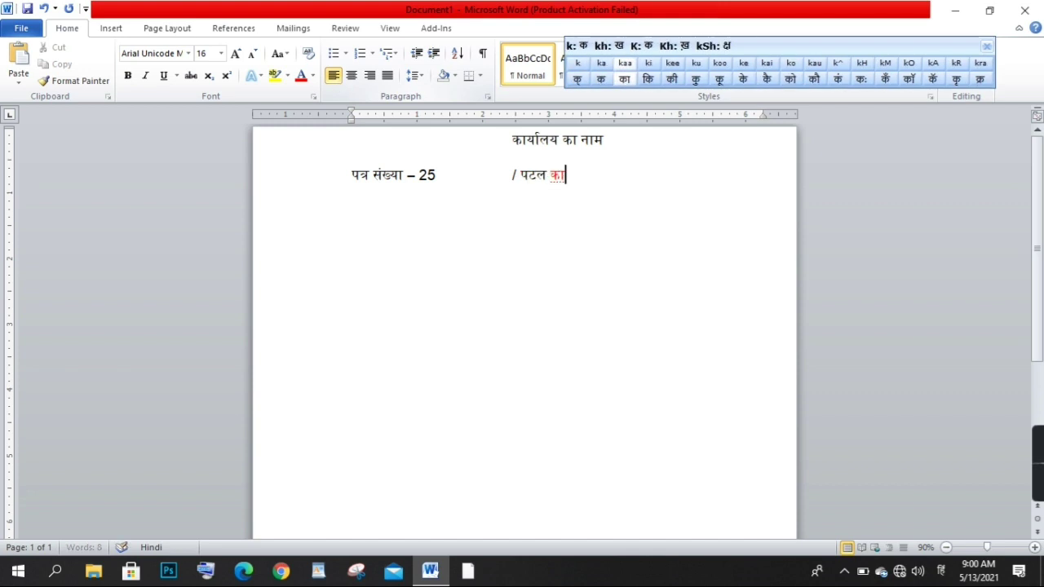
text( नाम)
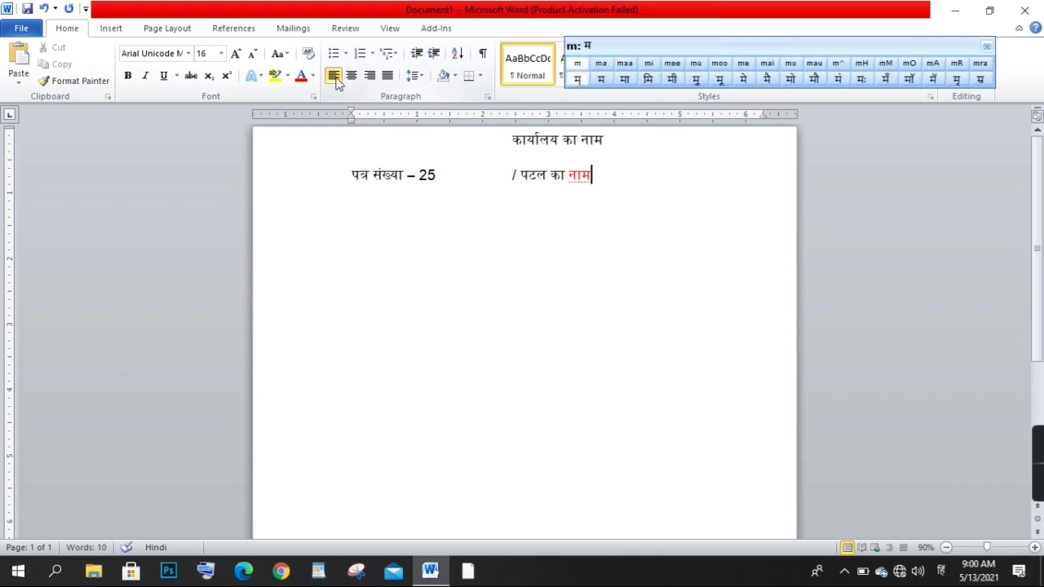
text( / )
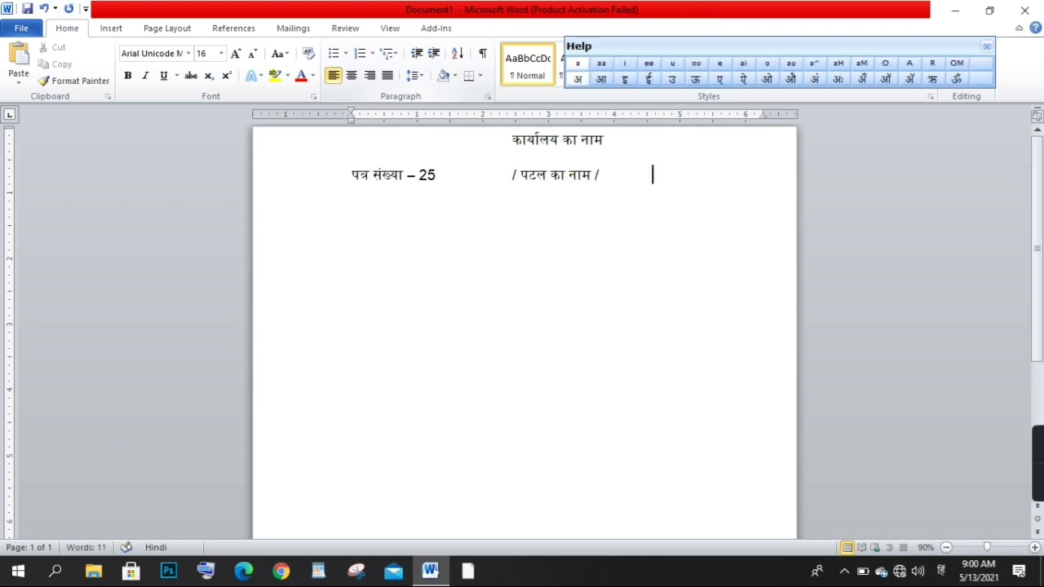
Step: Add the date "दिनांक : 19/05/2021" at the end of the letter-number line
text(दि)
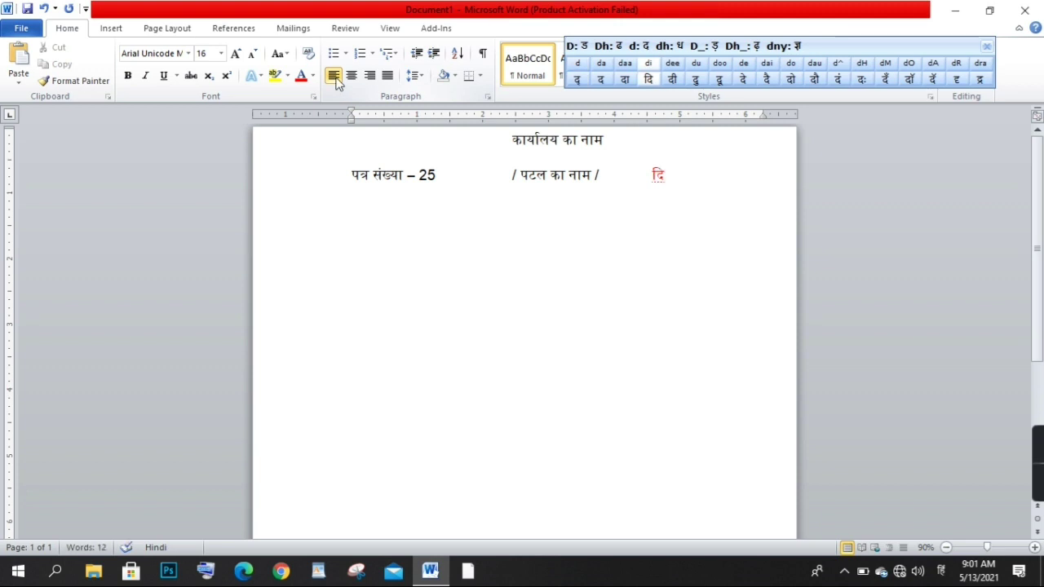
text(नांक)
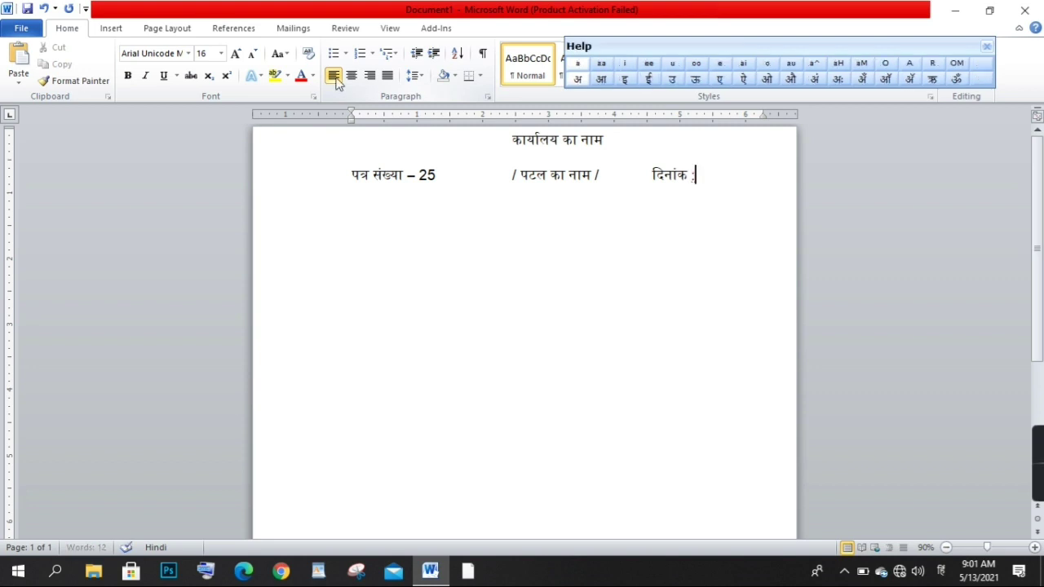
text(: 19/09/)
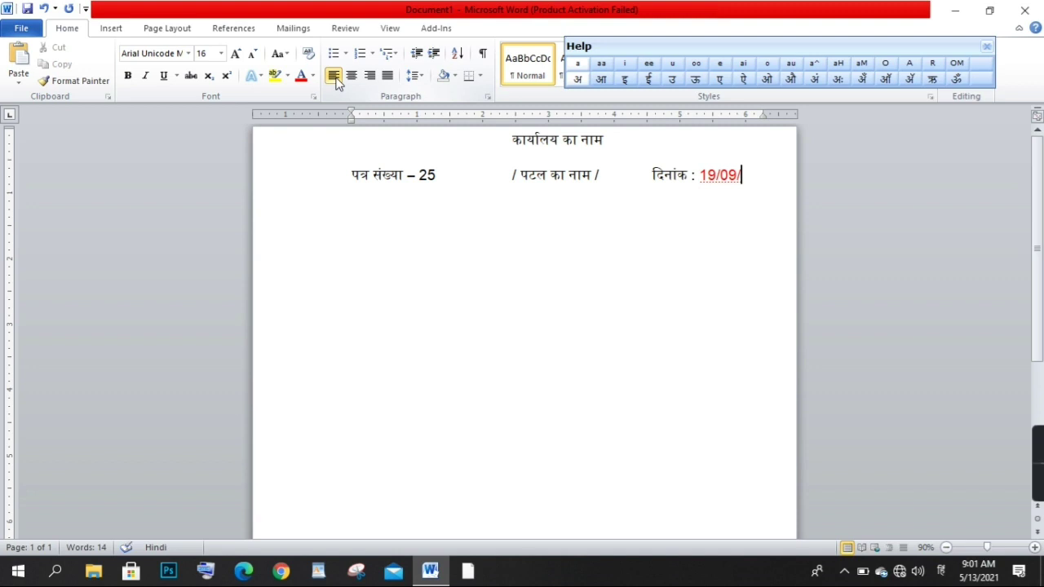
key(BackSpace)
key(BackSpace)
text(5/2021)
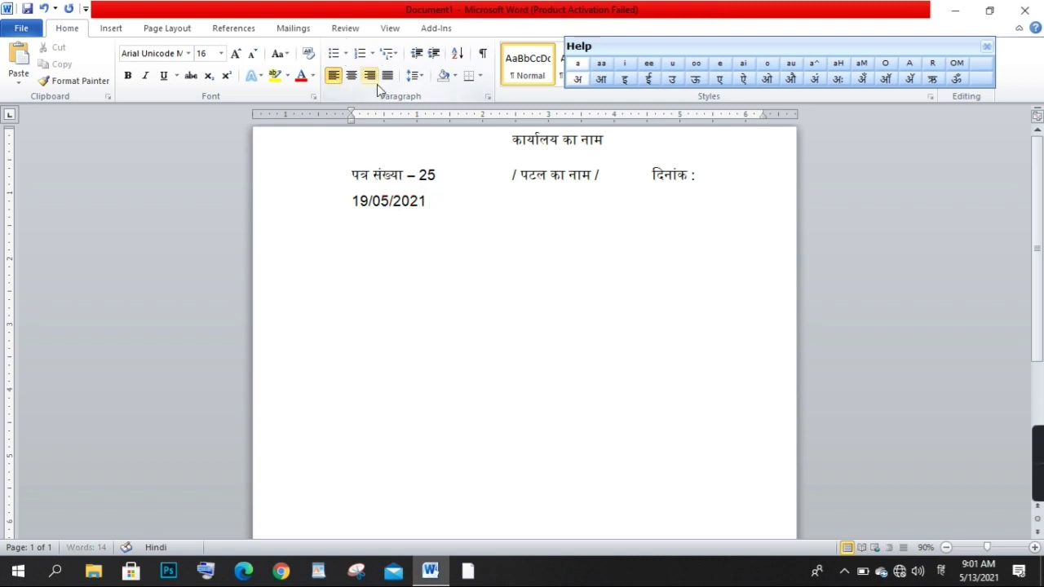
Step: Reduce the letter-number line's font size to 14 and widen the gap before "दिनांक"
drag(348, 173, 436, 208)
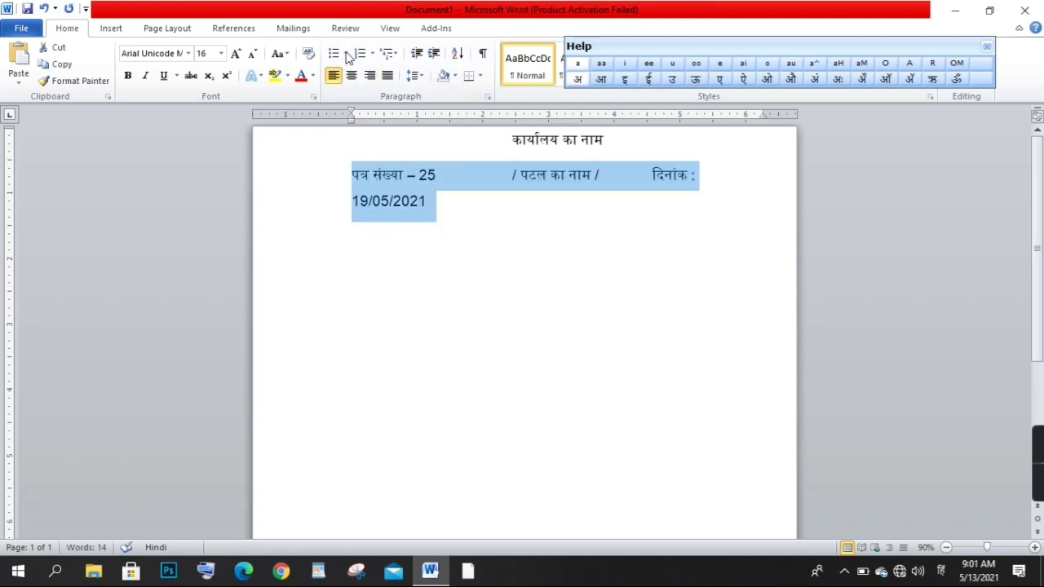
click(252, 53)
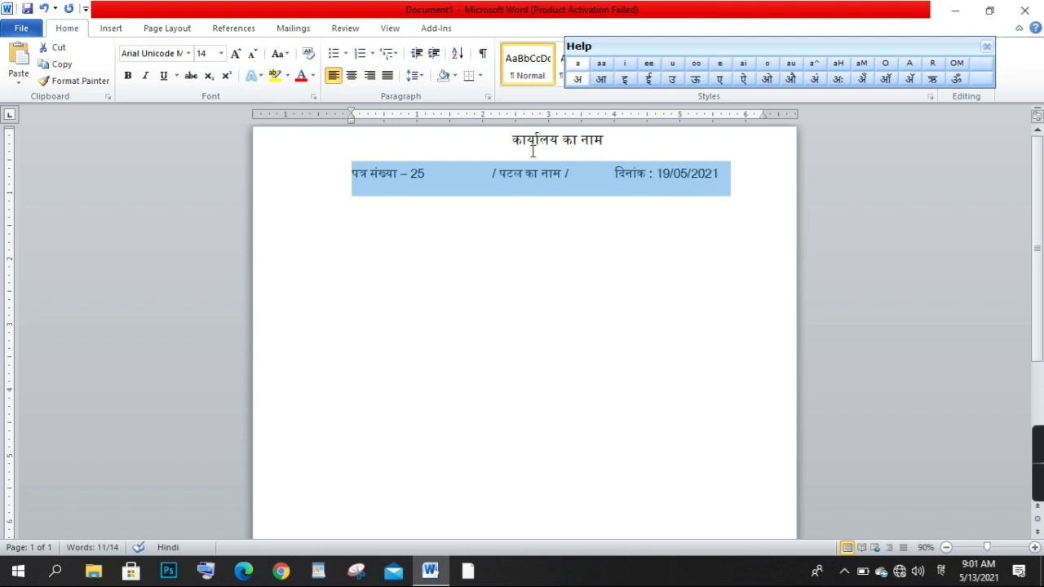
click(613, 173)
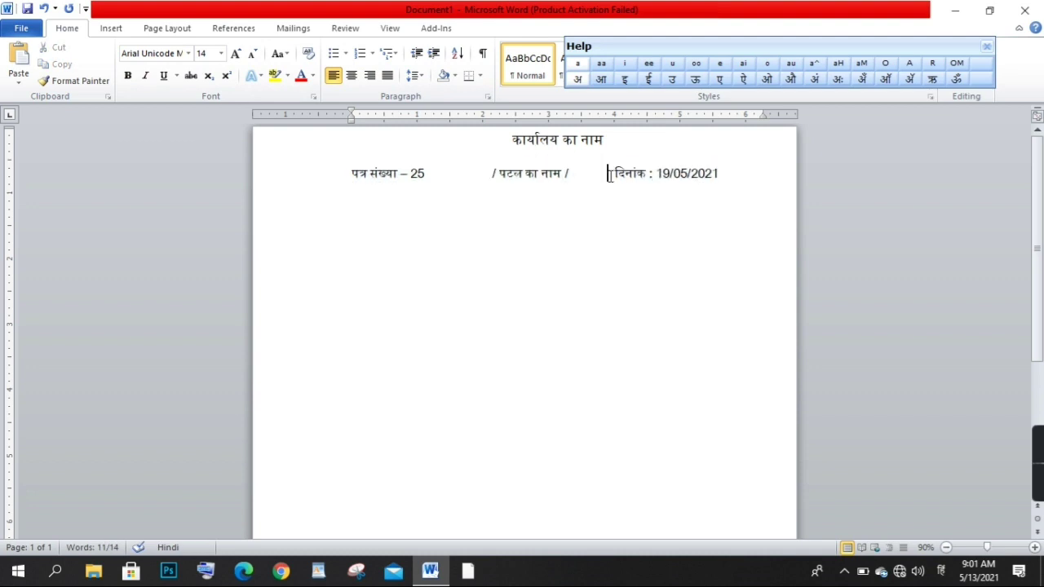
Step: Enter the addressee "उप जिलाधिकारी ," on a new line below the letter-number line
click(742, 173)
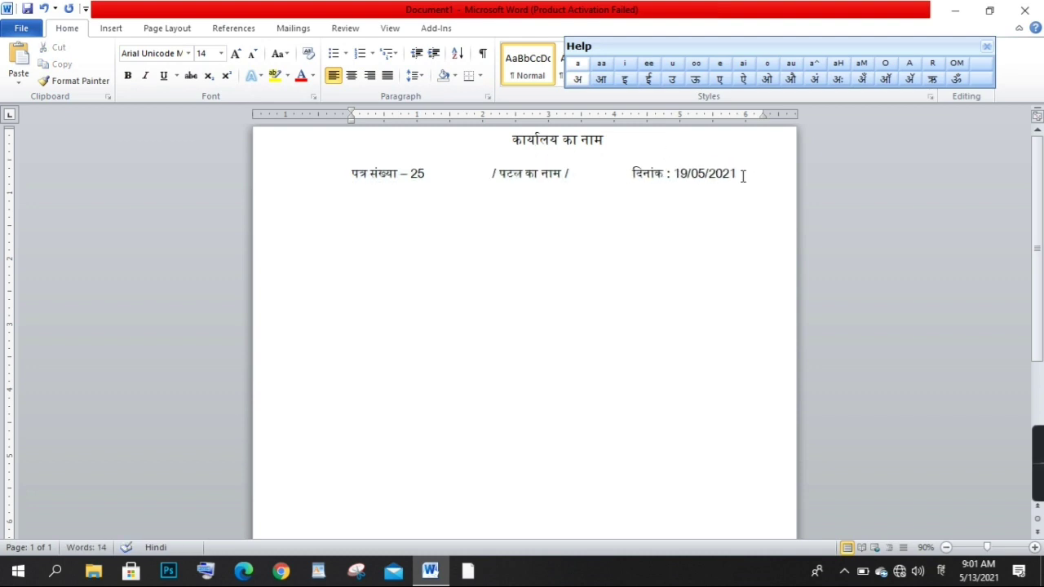
key(Return)
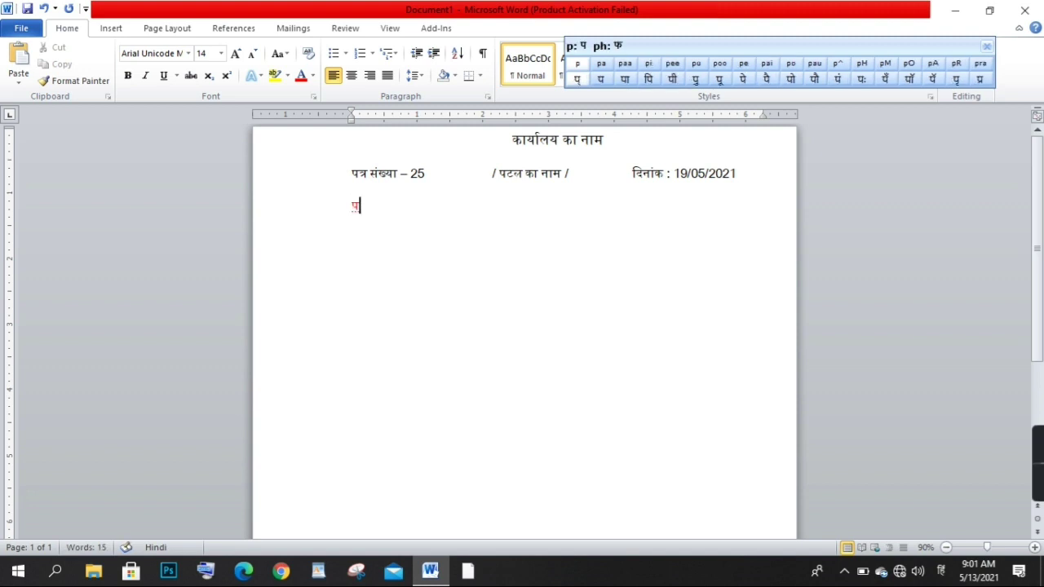
key(BackSpace)
text(उप जिला)
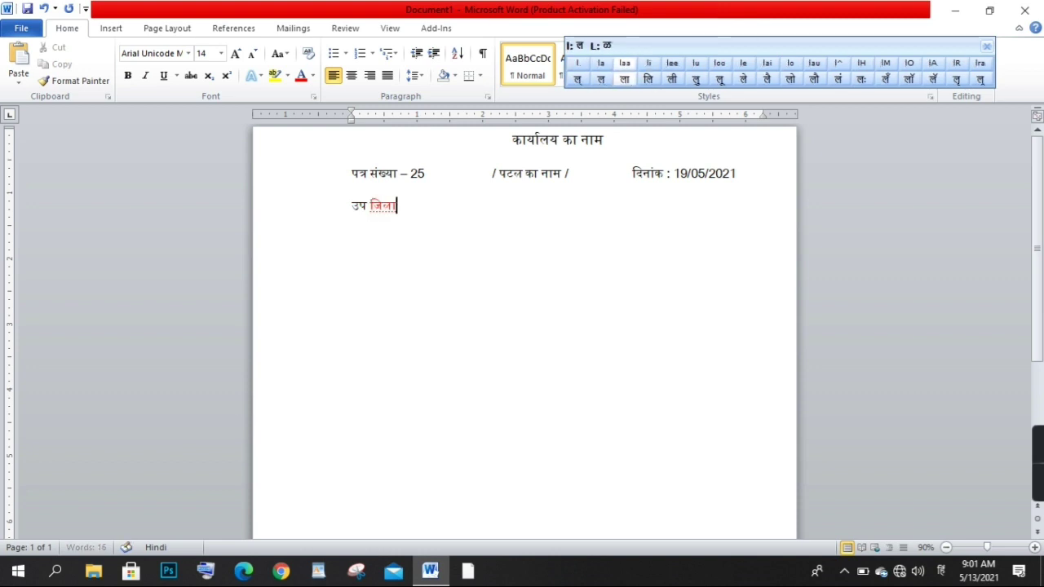
text(धि)
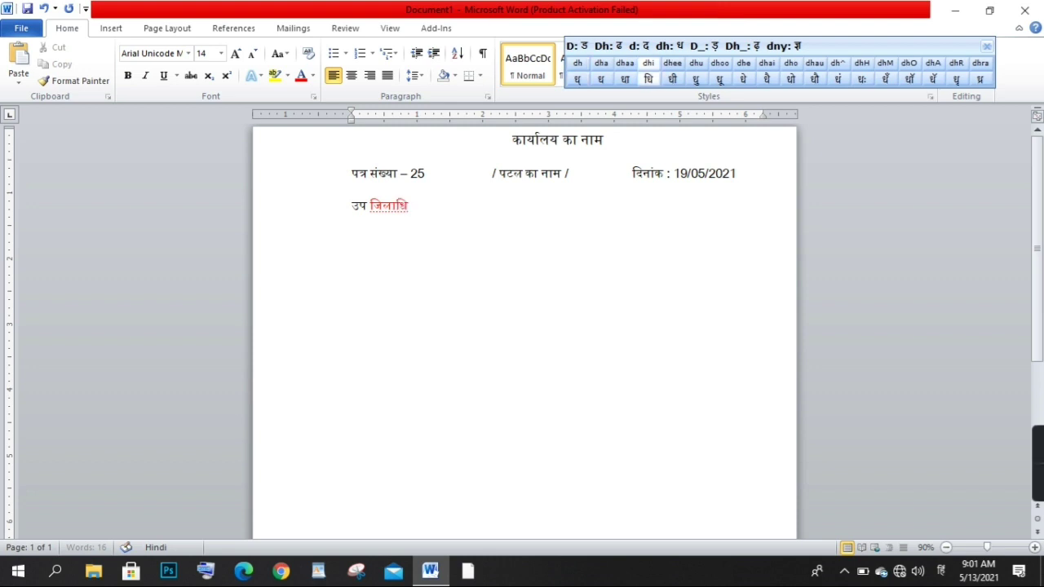
text(कारी)
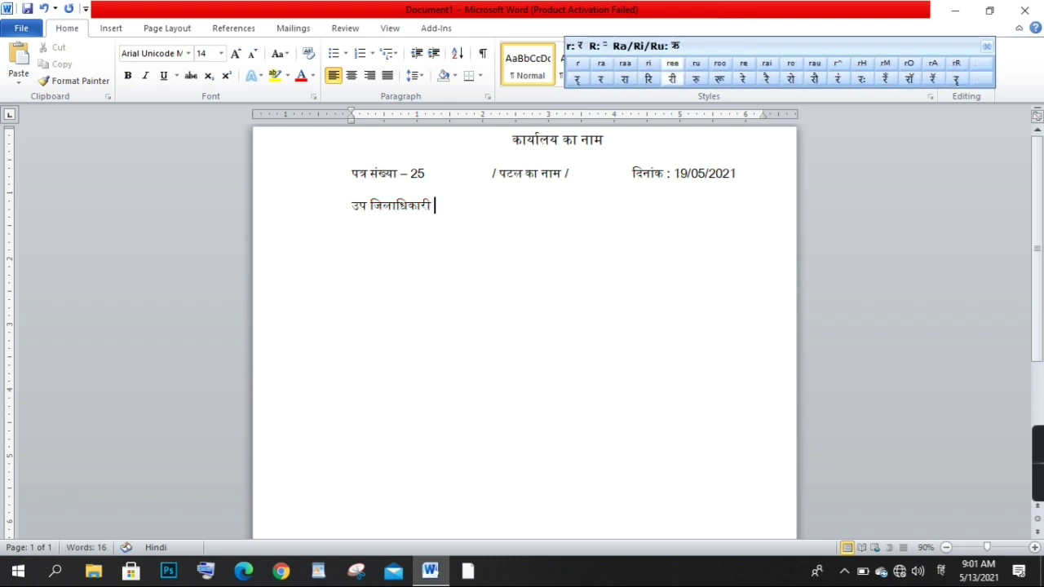
text( ,)
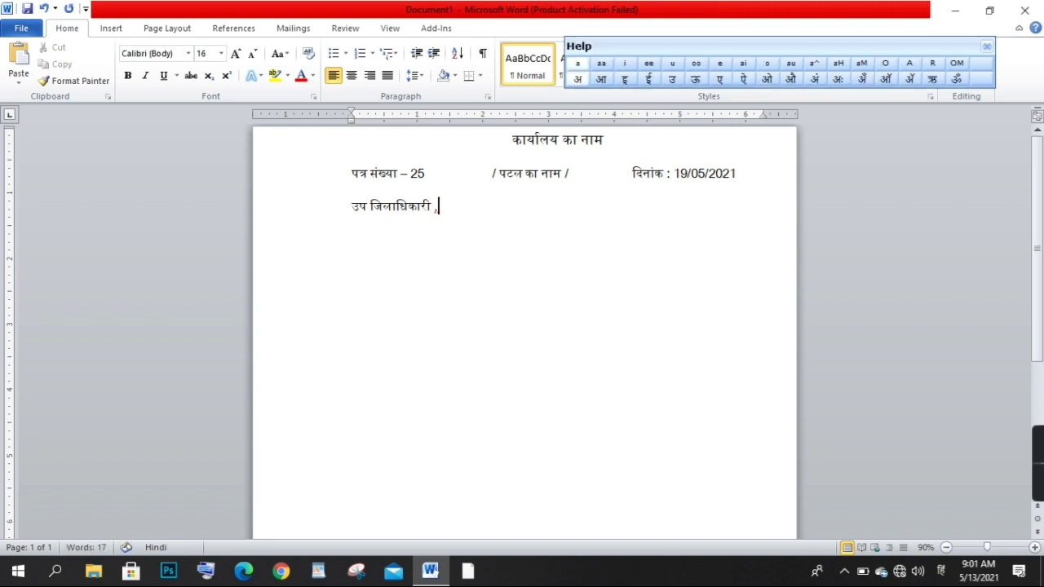
Step: Enter the place name "मधुबन" on a new line below "उप जिलाधिकारी ,"
key(Return)
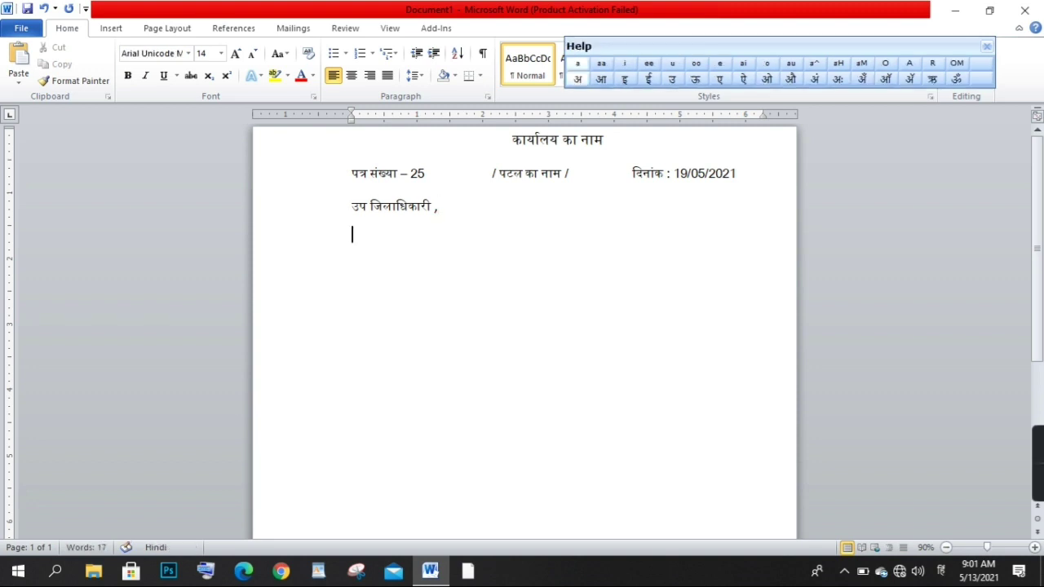
text(म)
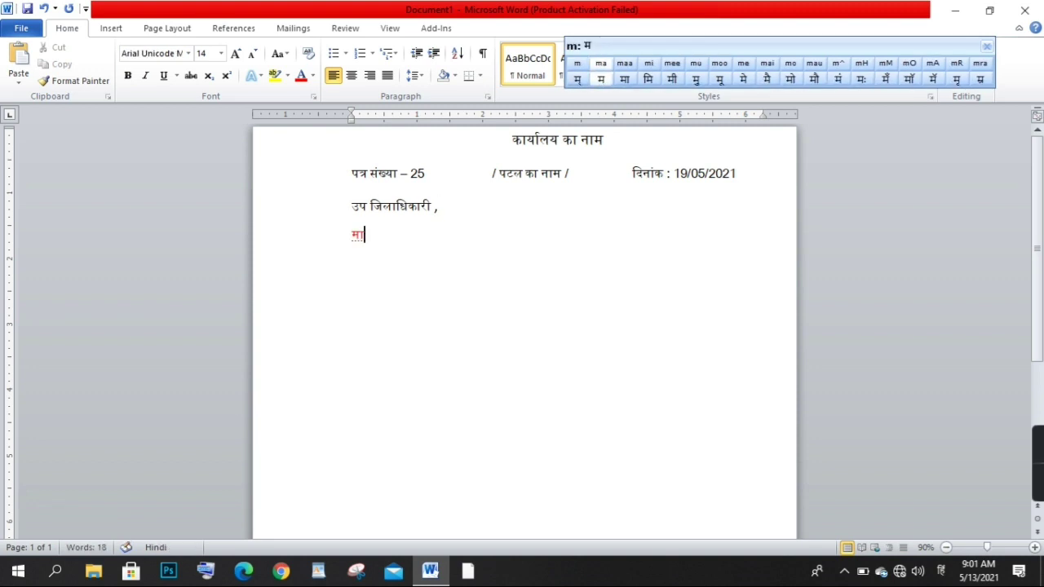
text(दhu)
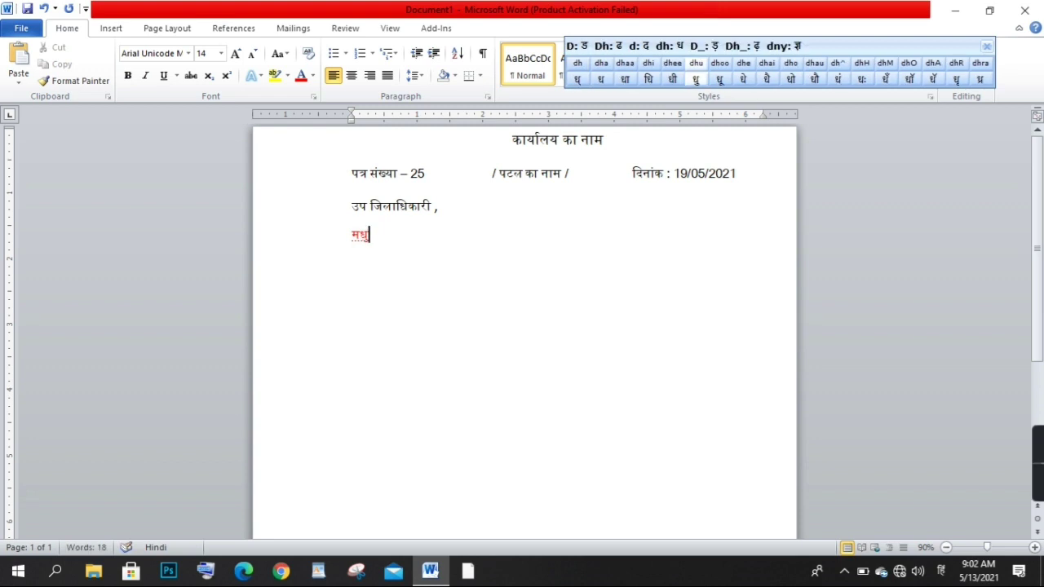
text(bm)
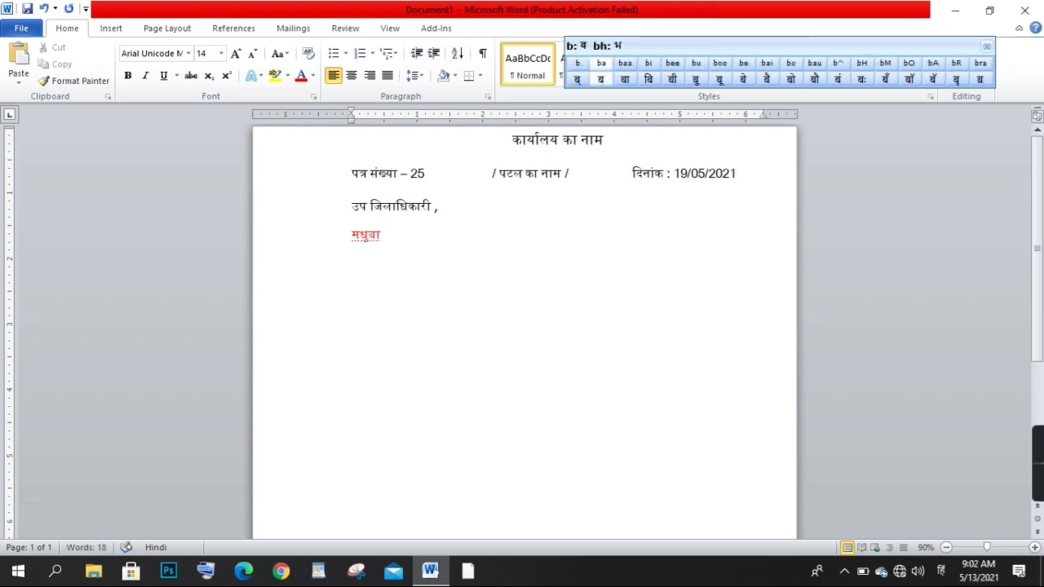
key(BackSpace)
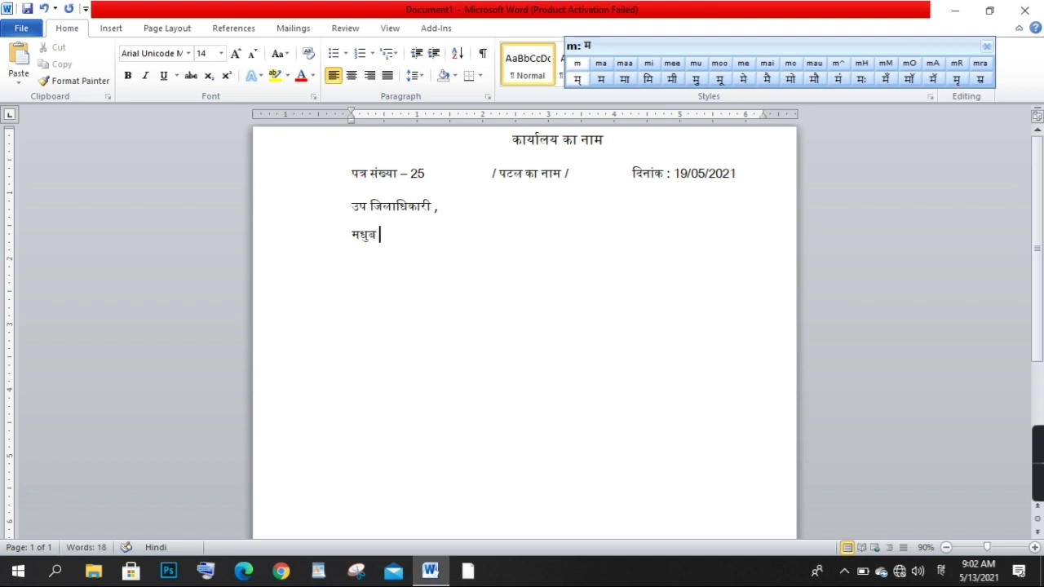
text(n)
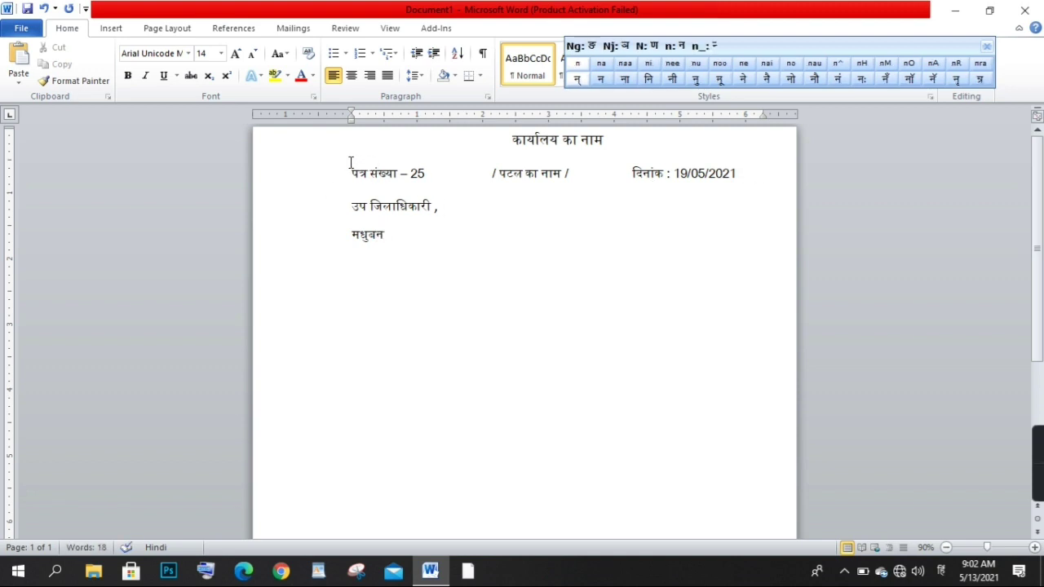
Step: Remove the space after every paragraph from the heading to "मधुबन" and set their line spacing to 1.15
drag(352, 155, 426, 231)
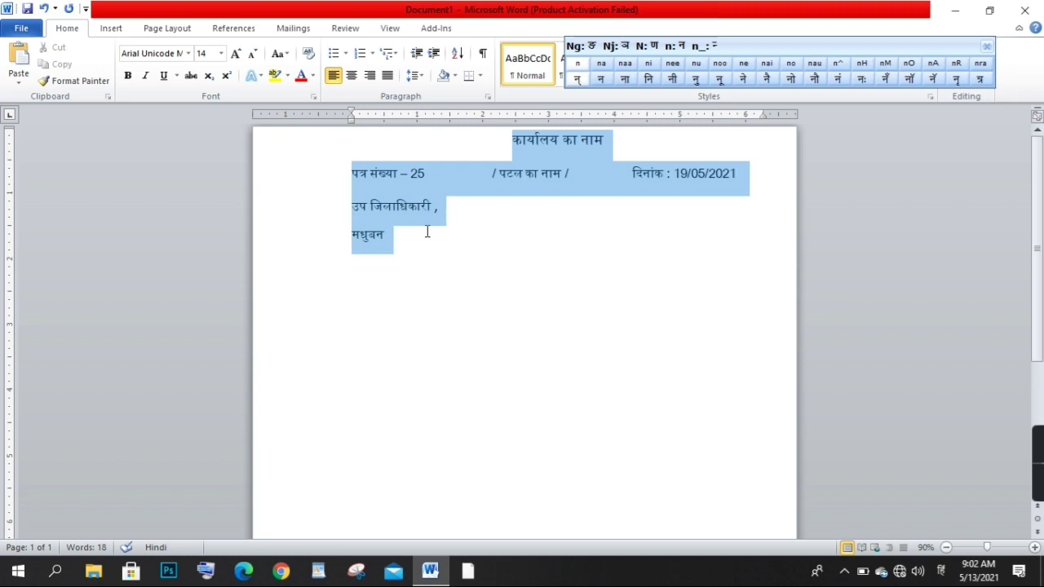
click(414, 75)
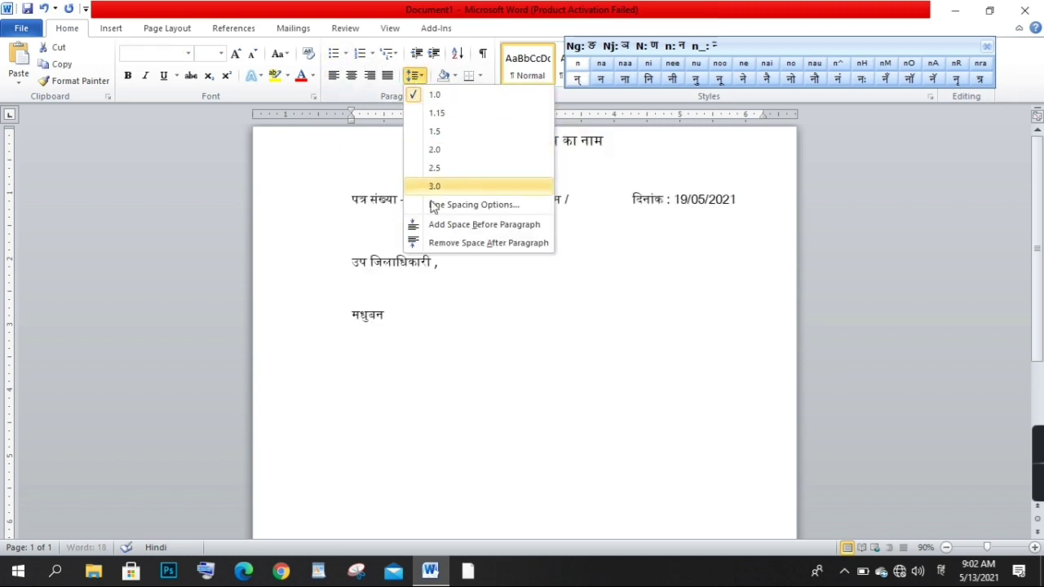
click(435, 243)
click(415, 75)
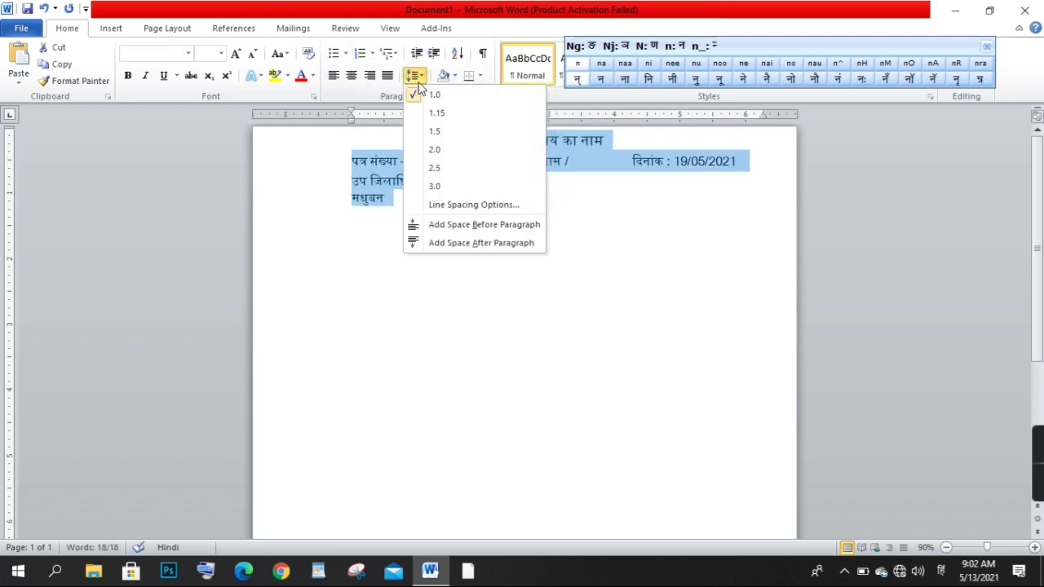
click(419, 114)
Step: Leave a blank line below "मधुबन" and begin the subject line with "विषय :"
click(393, 213)
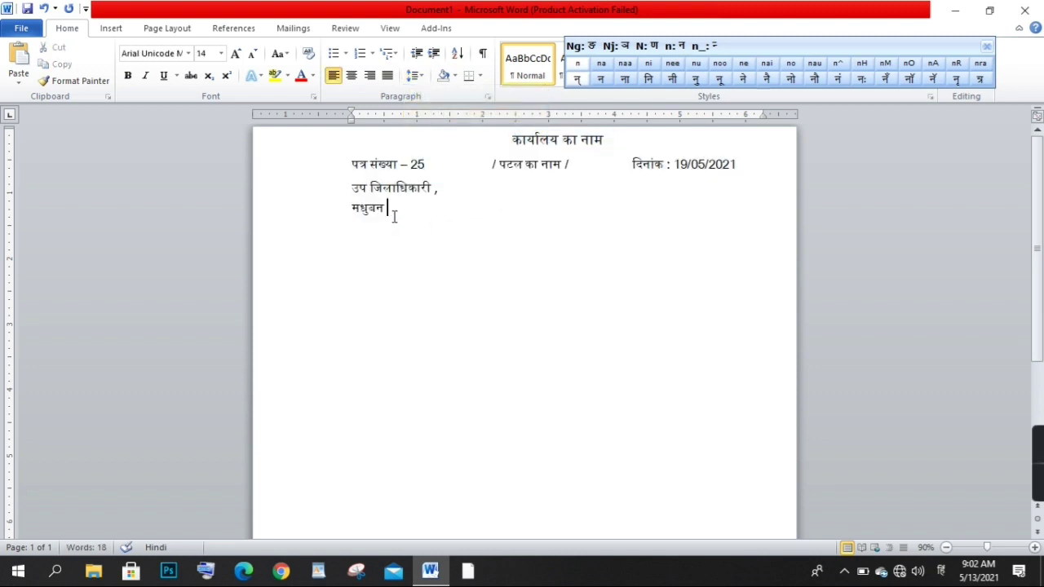
key(Return)
key(Return)
text(vi)
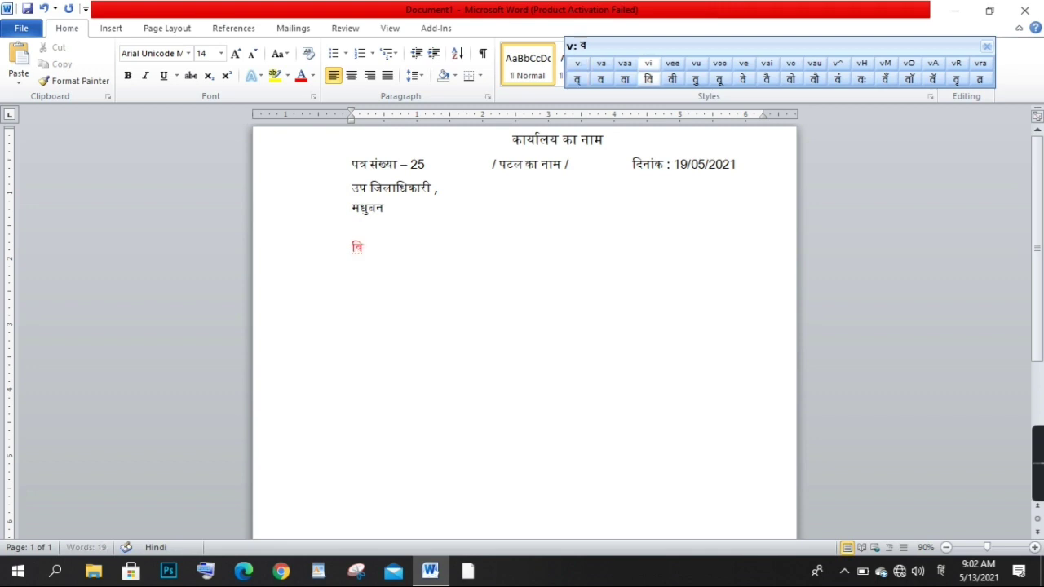
text(Sh)
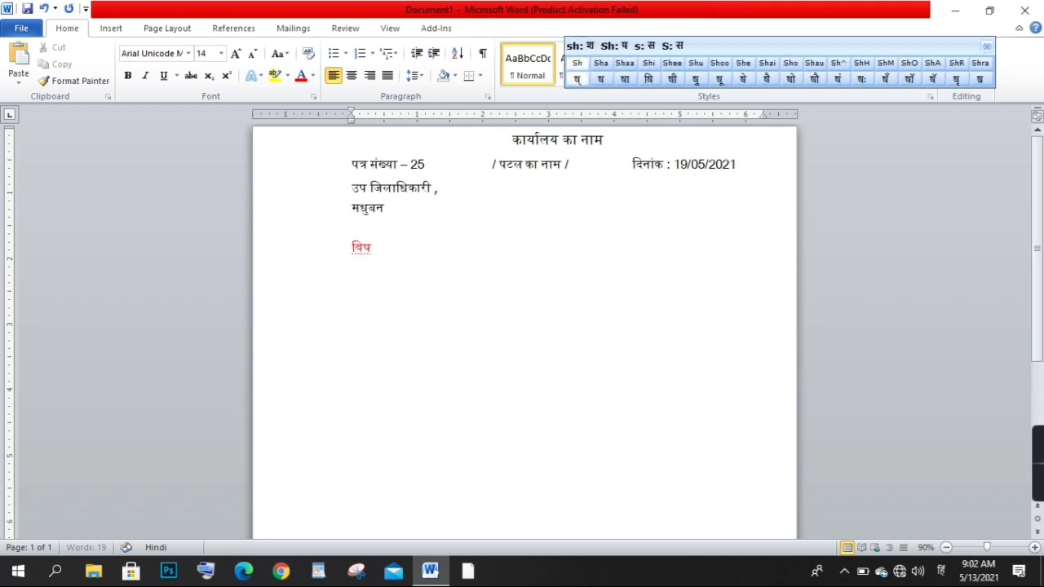
text(y)
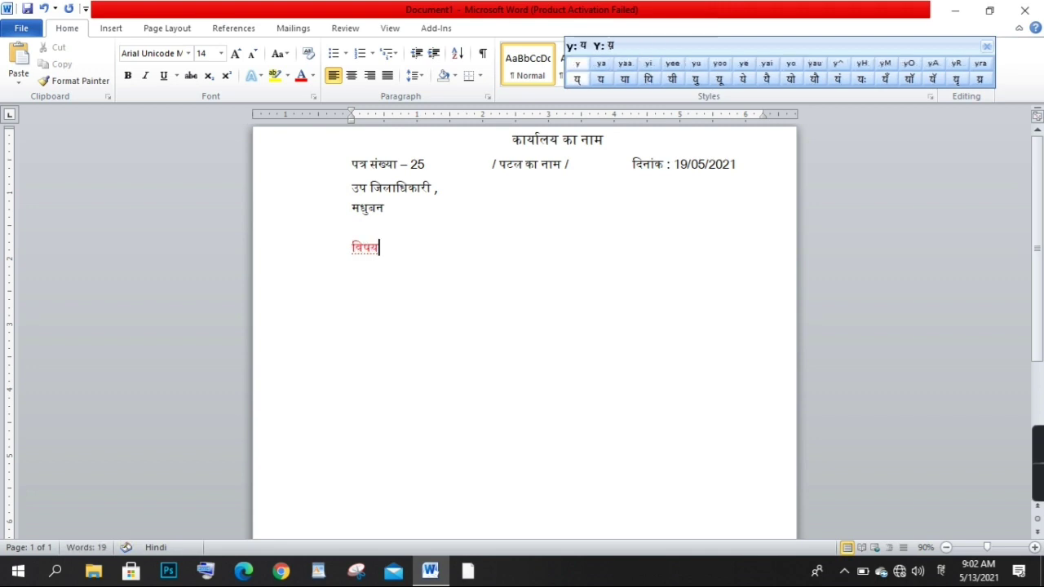
text( :)
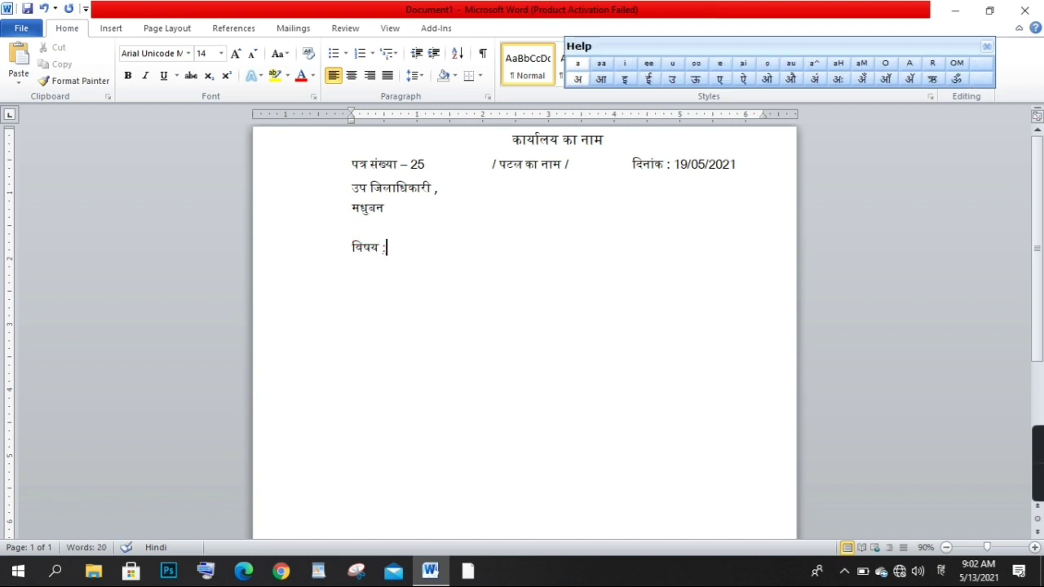
Step: Complete the subject label as "विषय :-", switching to English for the hyphen and back to Hindi for the text after it
text(0)
key(BackSpace)
key(BackSpace)
key(BackSpace)
key(alt+shift)
text(-)
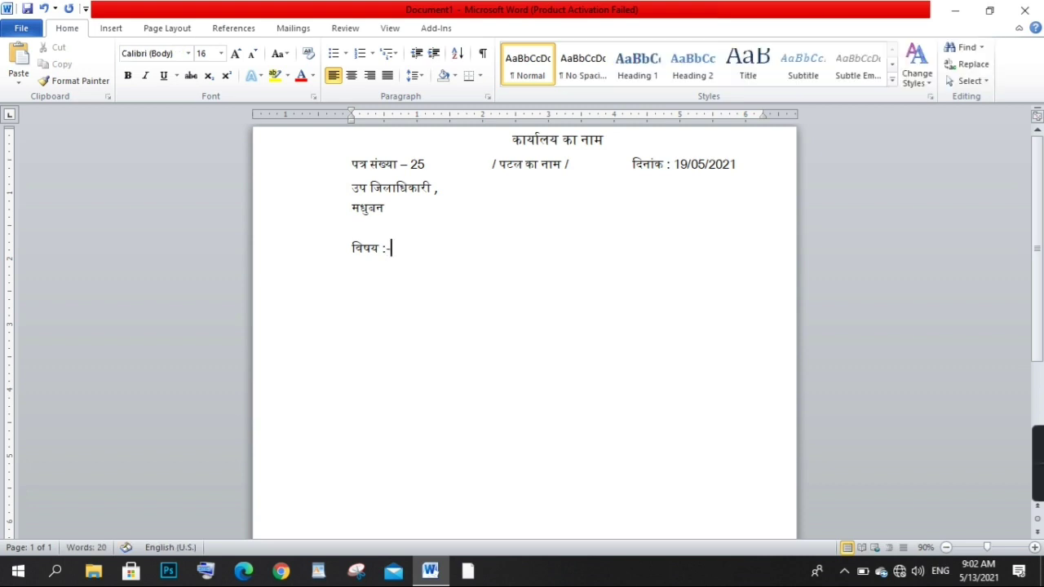
key(alt+shift)
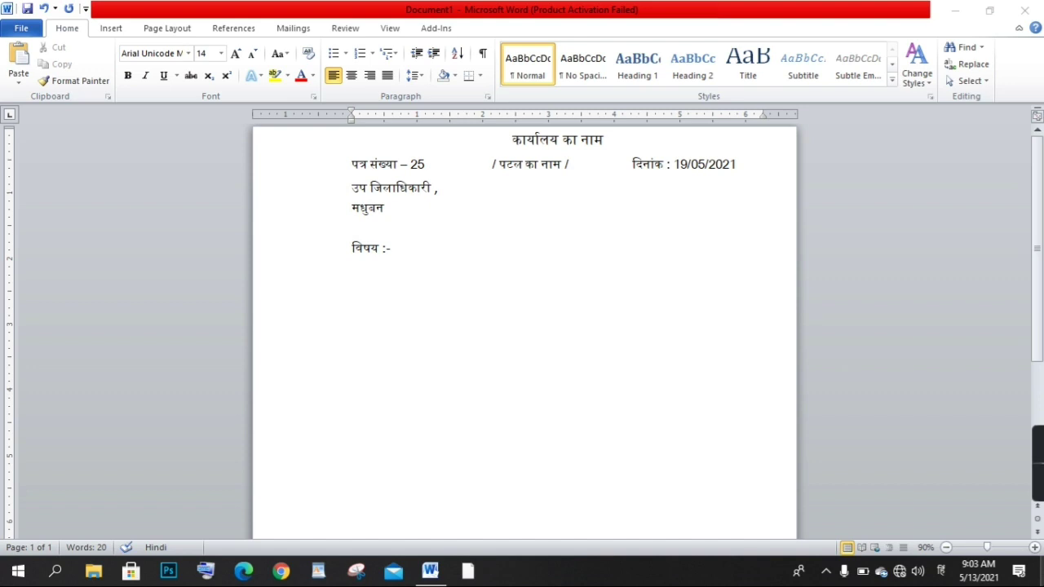
click(401, 246)
text(mu)
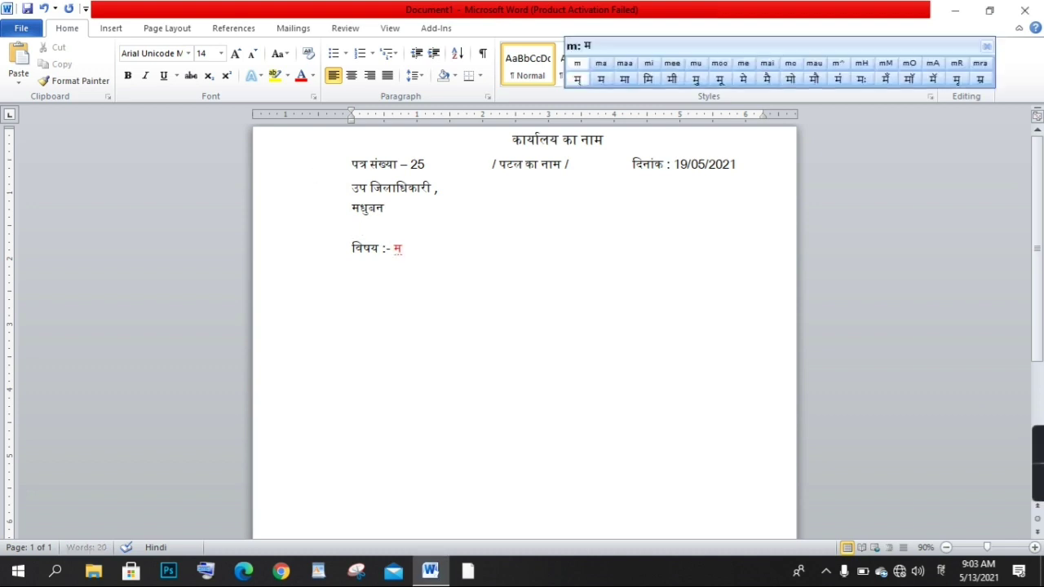
text(kt)
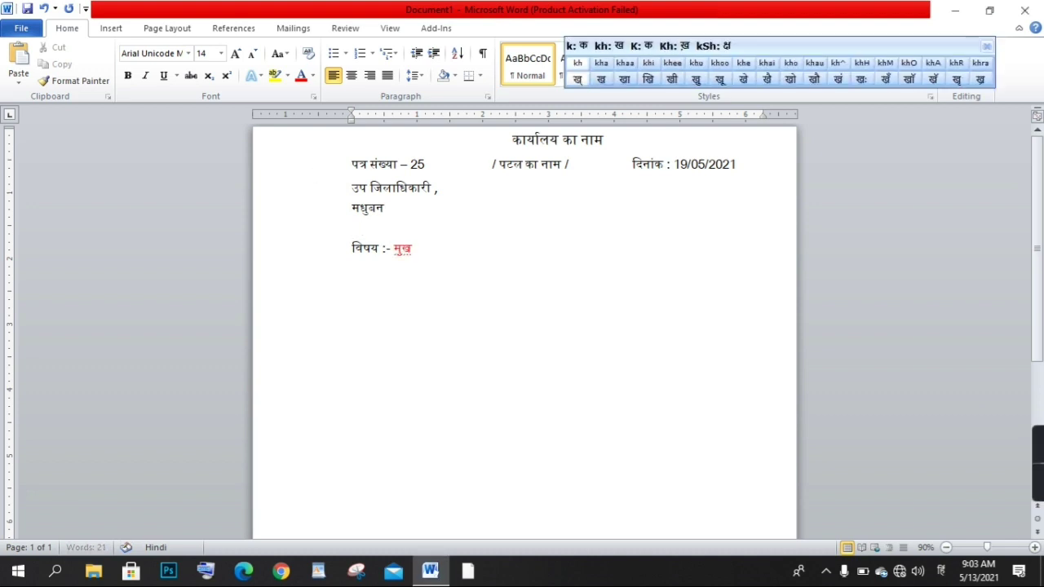
key(BackSpace)
key(BackSpace)
key(BackSpace)
key(BackSpace)
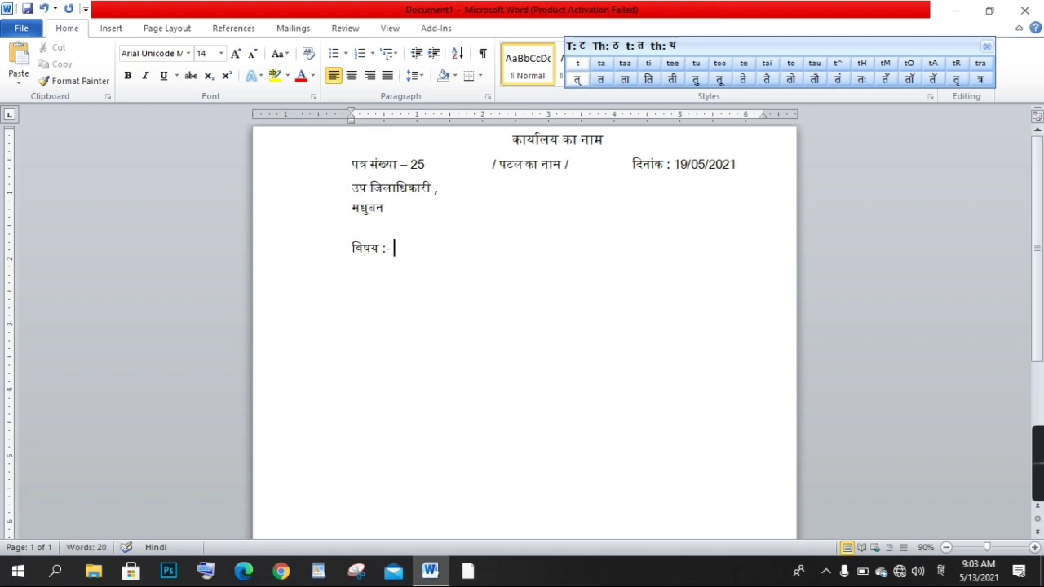
Step: Write "मुख्यमंत्री महोदय" after the "विषय :-" label on the subject line
text(mukhy)
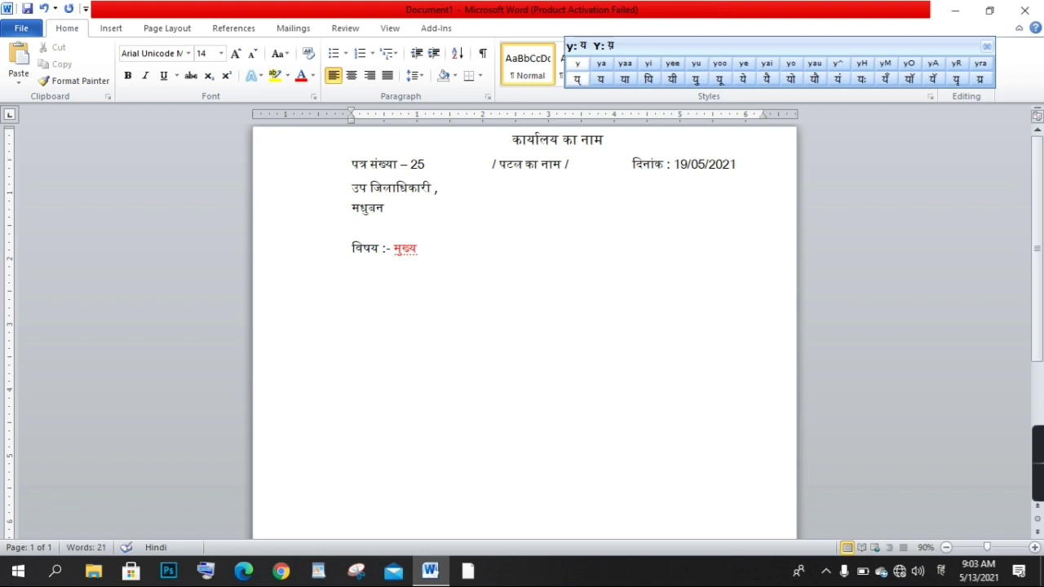
text(maa)
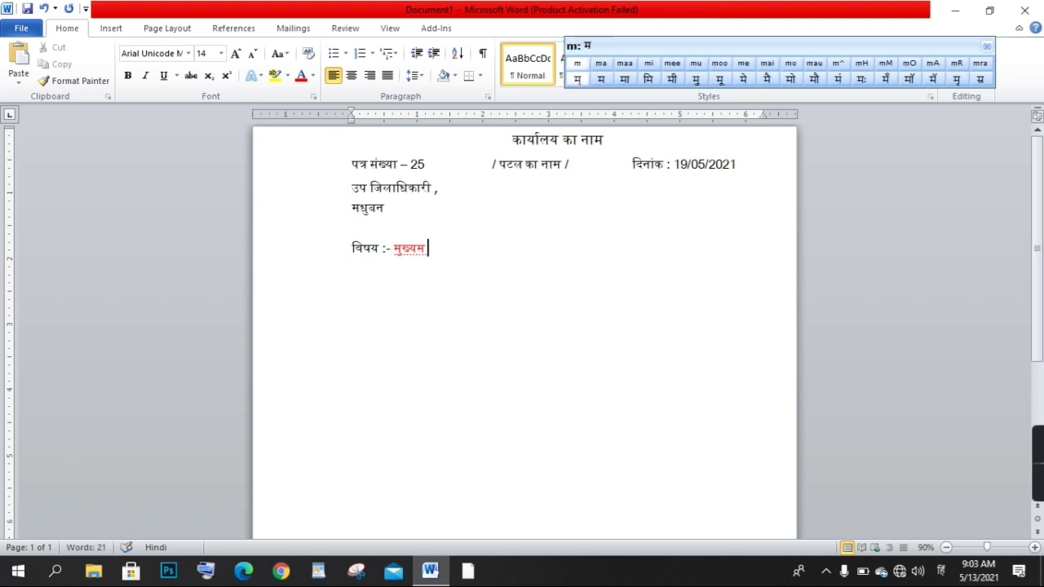
text(ntree )
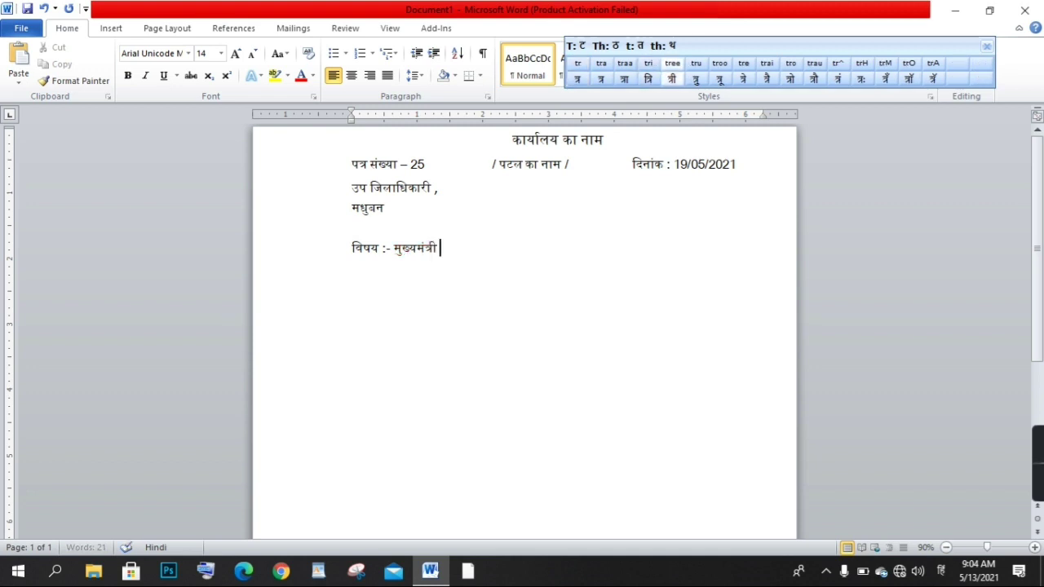
text(sho)
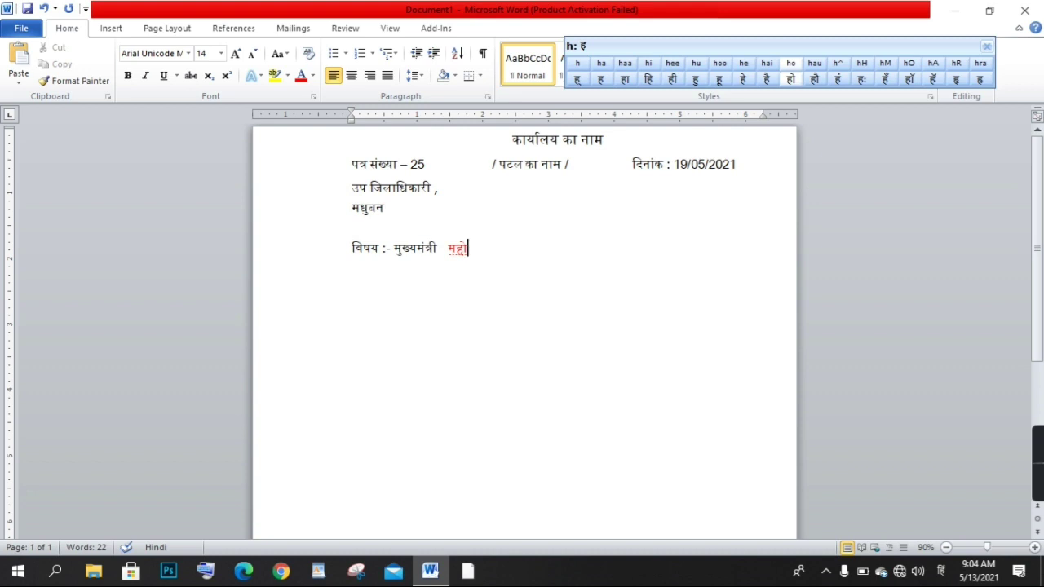
text(dt)
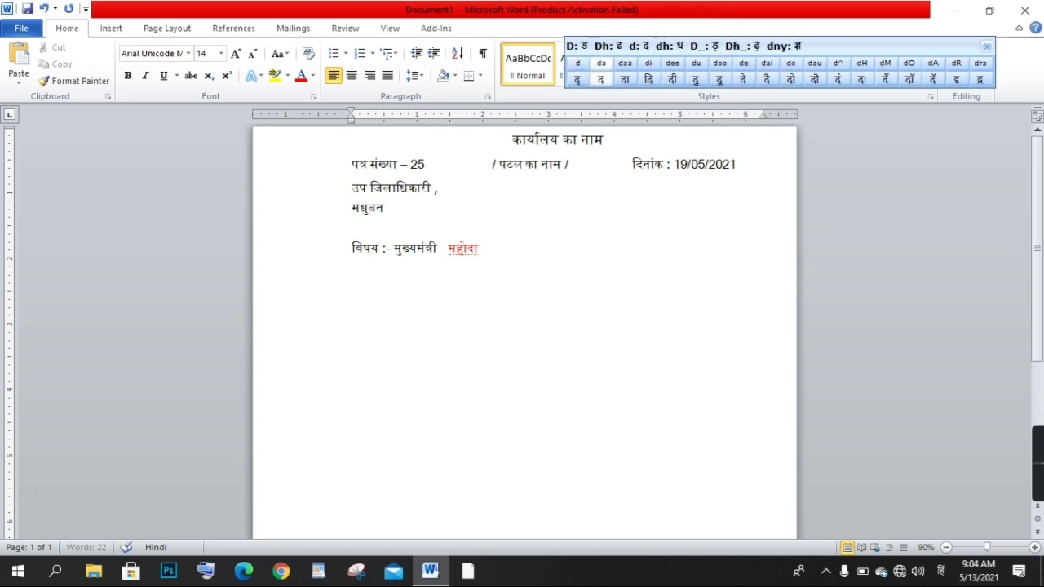
key(BackSpace)
key(space)
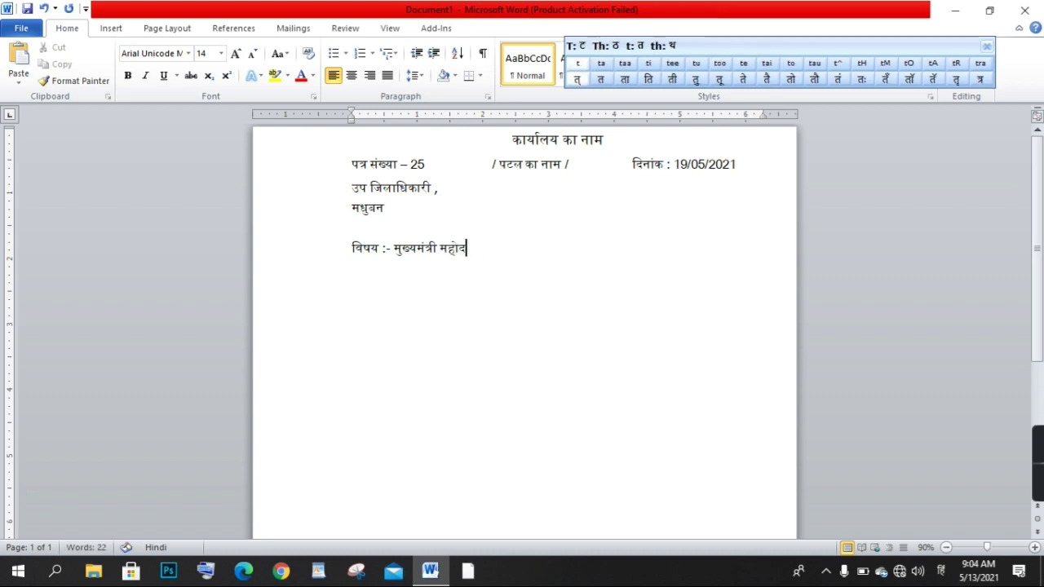
text(y)
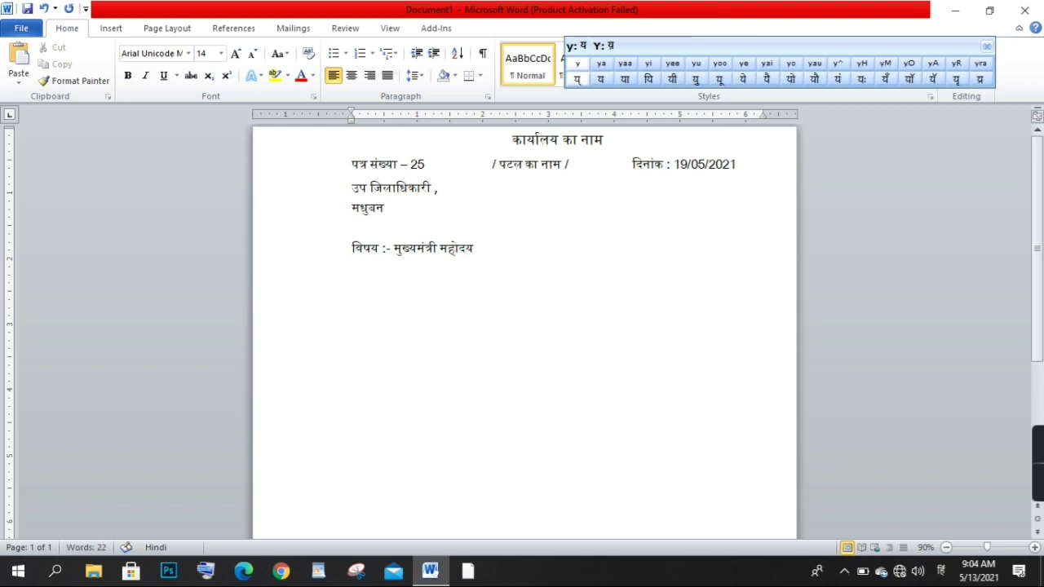
Step: Continue the subject line with the words "द्वारा जनपद के भ्रमण"
text( dvaar)
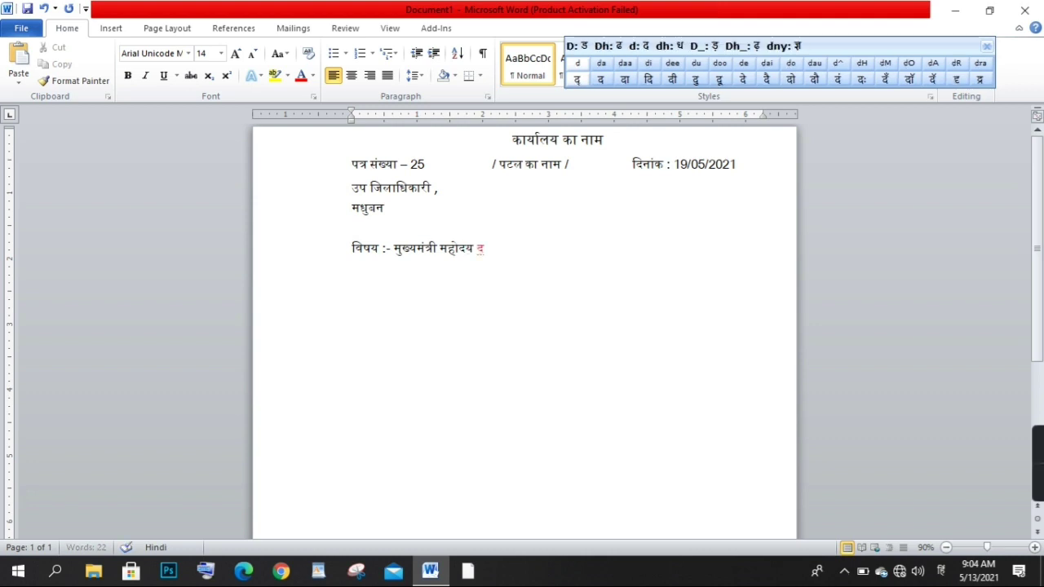
text(a )
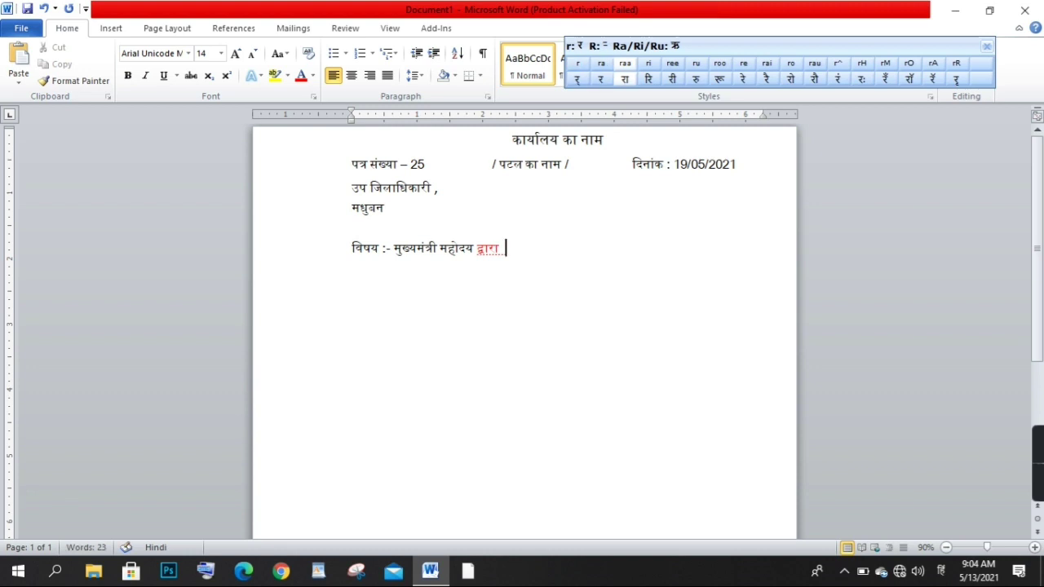
text(janapa)
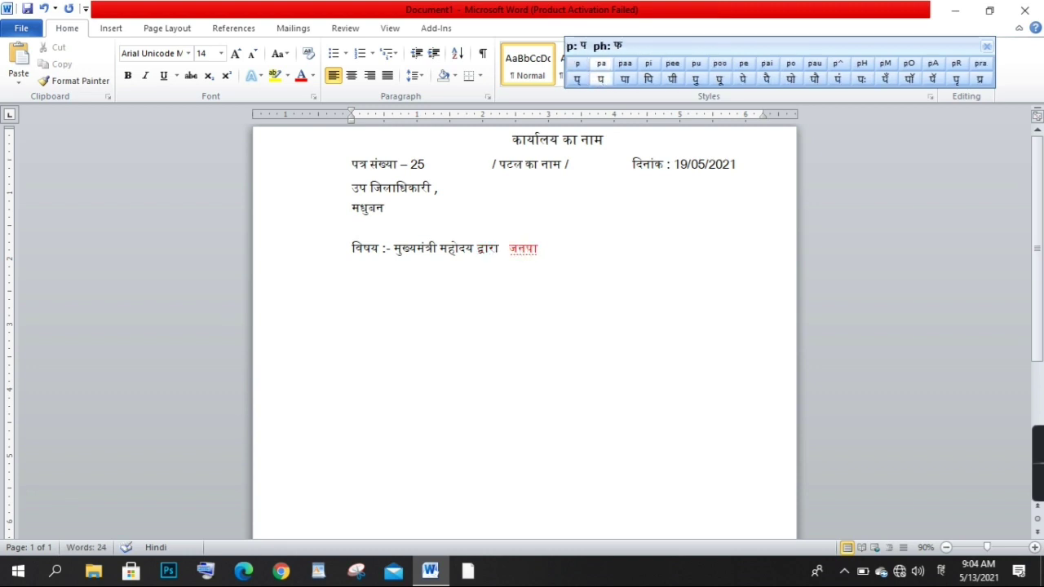
text(d)
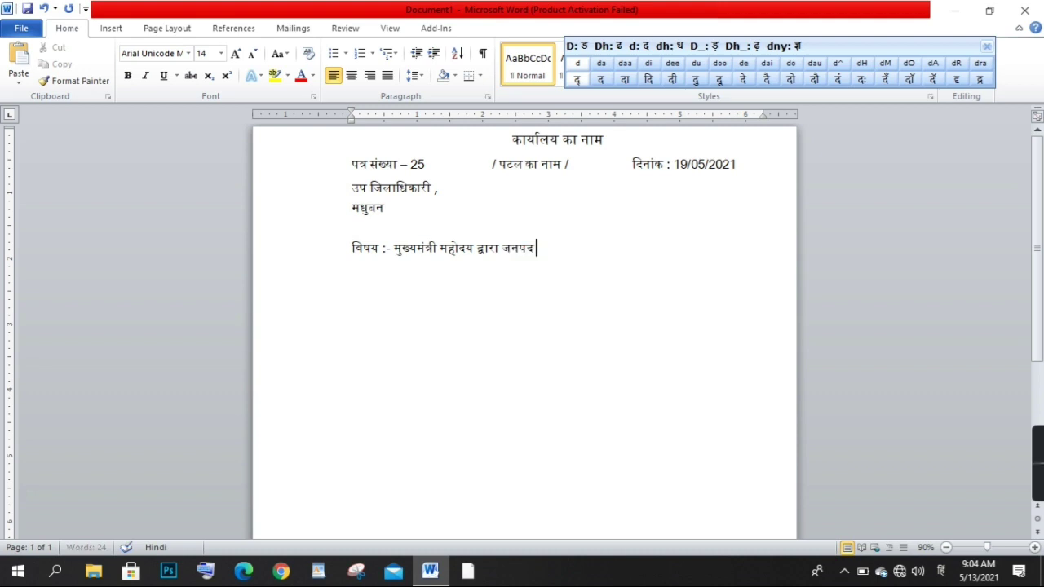
text( ke)
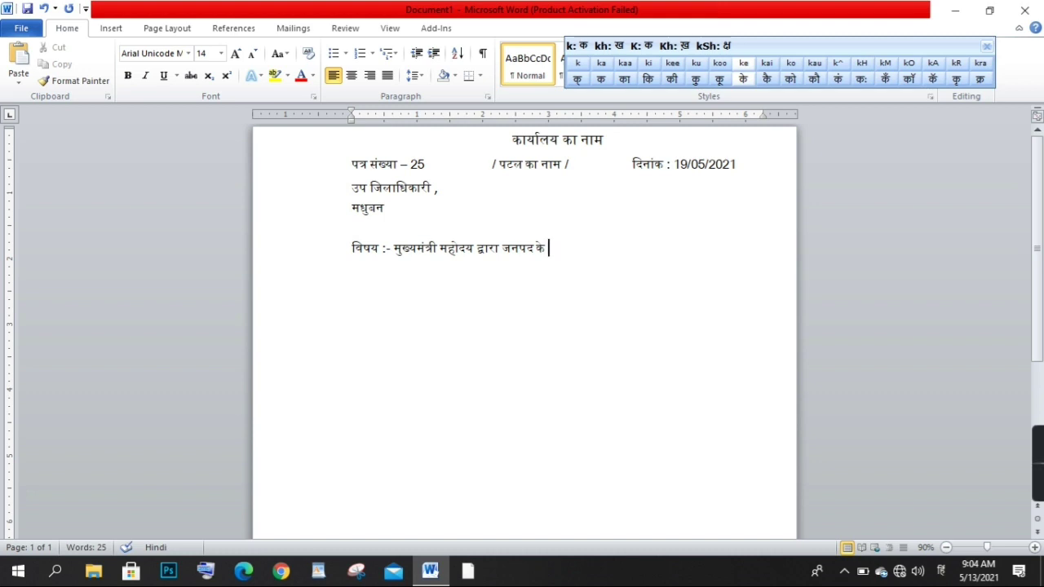
text(bh)
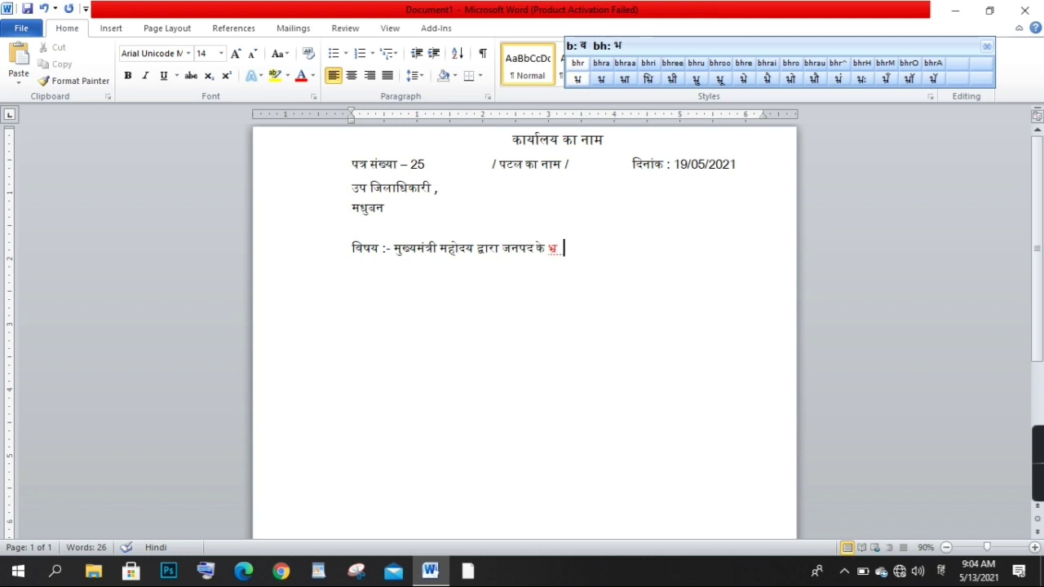
key(Right)
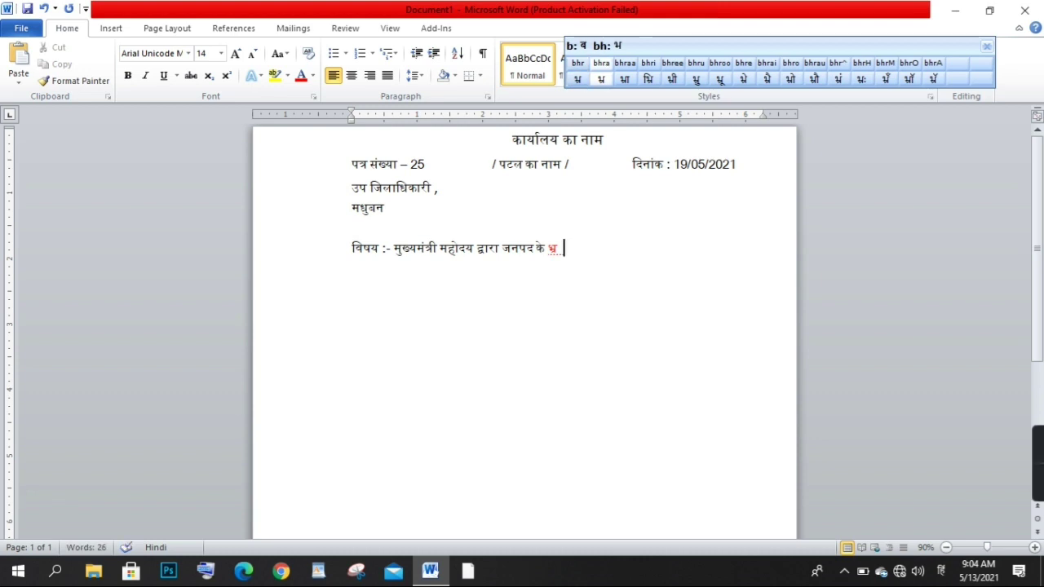
text(ramaN)
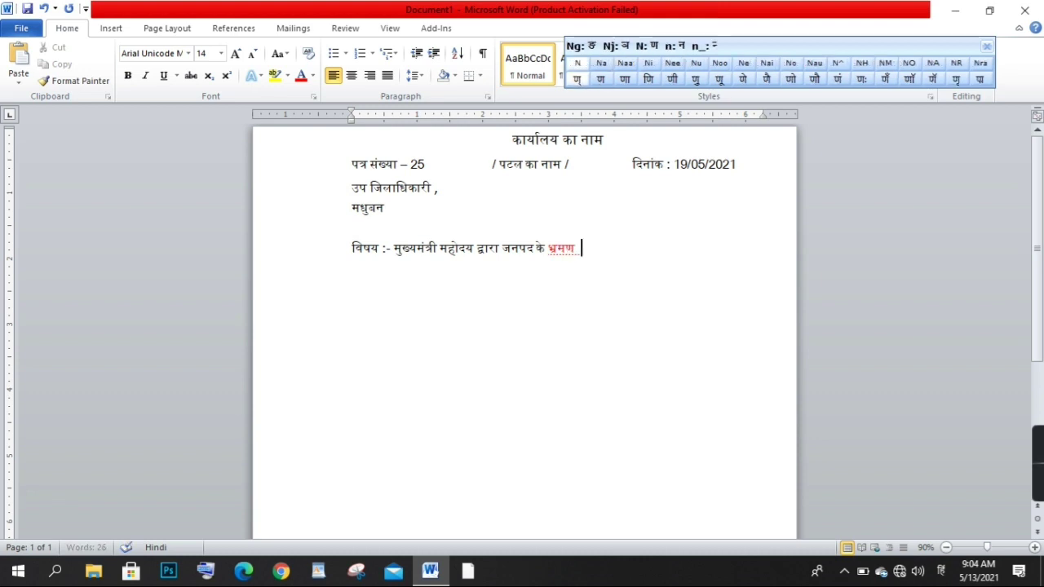
Step: Add the word "कार्यक्रम" after "भ्रमण" in the subject line, deleting and rewriting it where it is misspelt
text( kary)
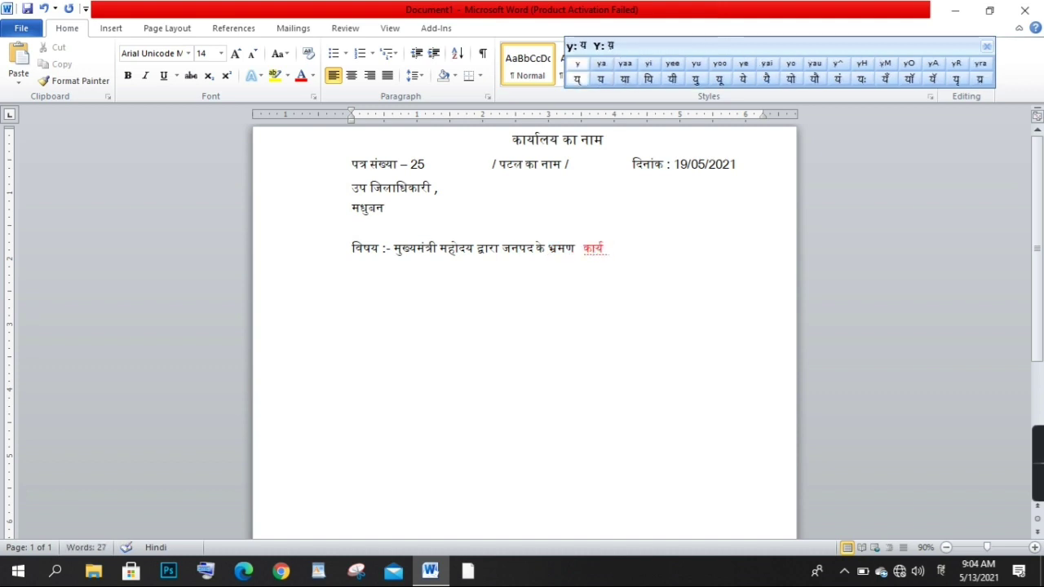
text(ak)
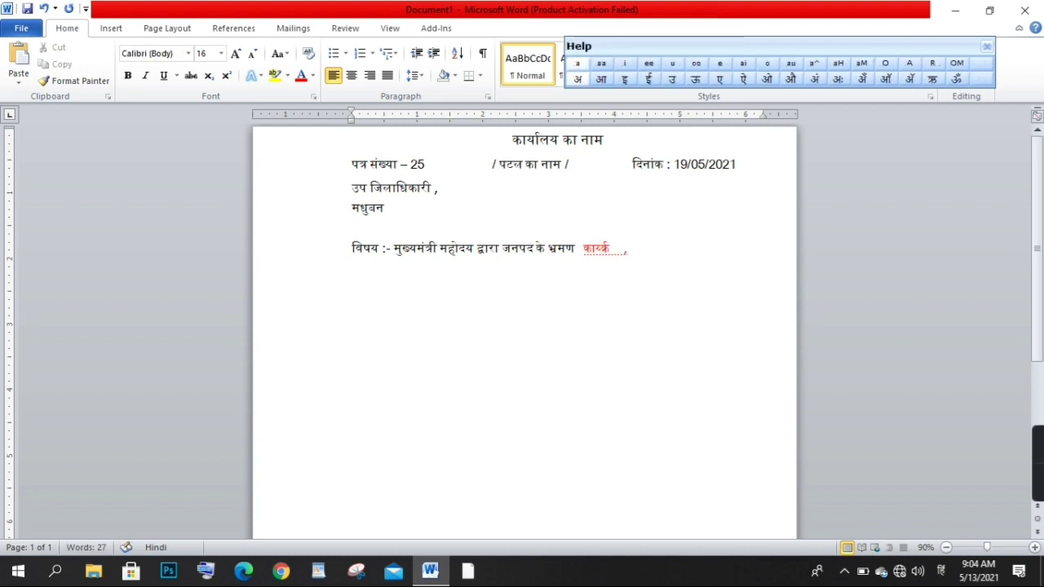
key(BackSpace)
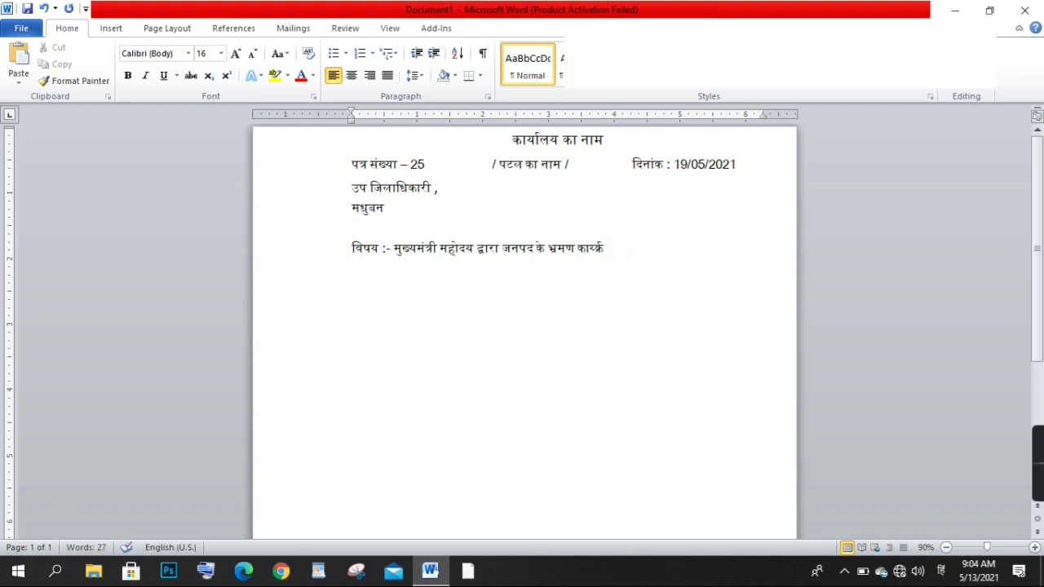
text(m)
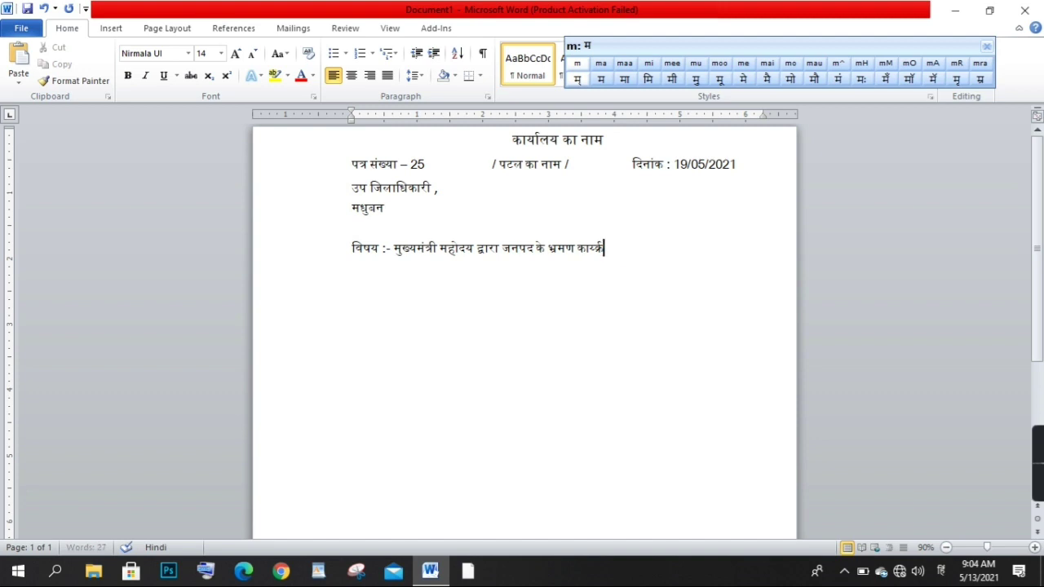
key(BackSpace)
key(BackSpace)
key(BackSpace)
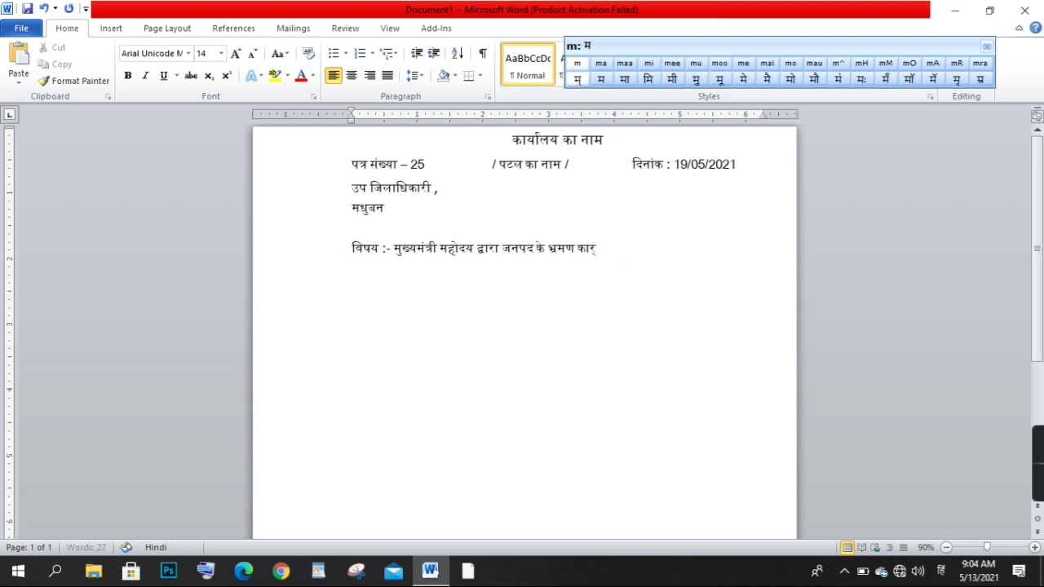
key(BackSpace)
key(BackSpace)
text(कार्य)
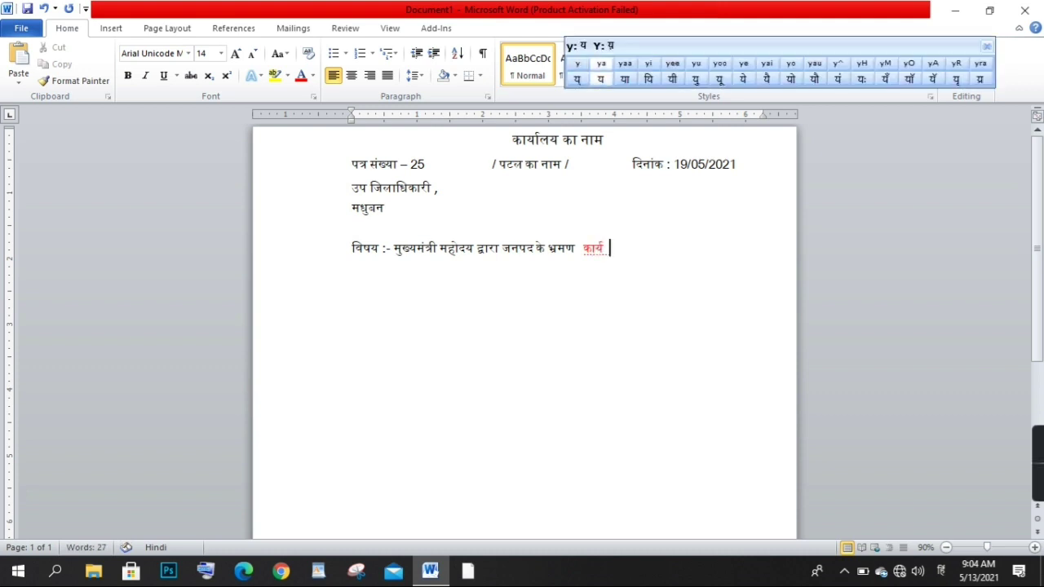
text( क)
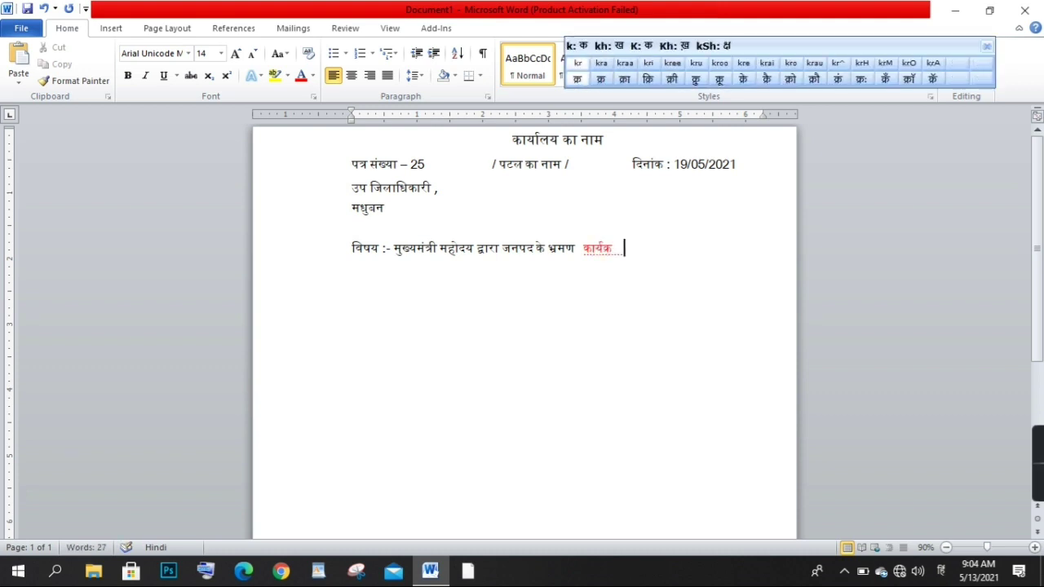
text(्रम)
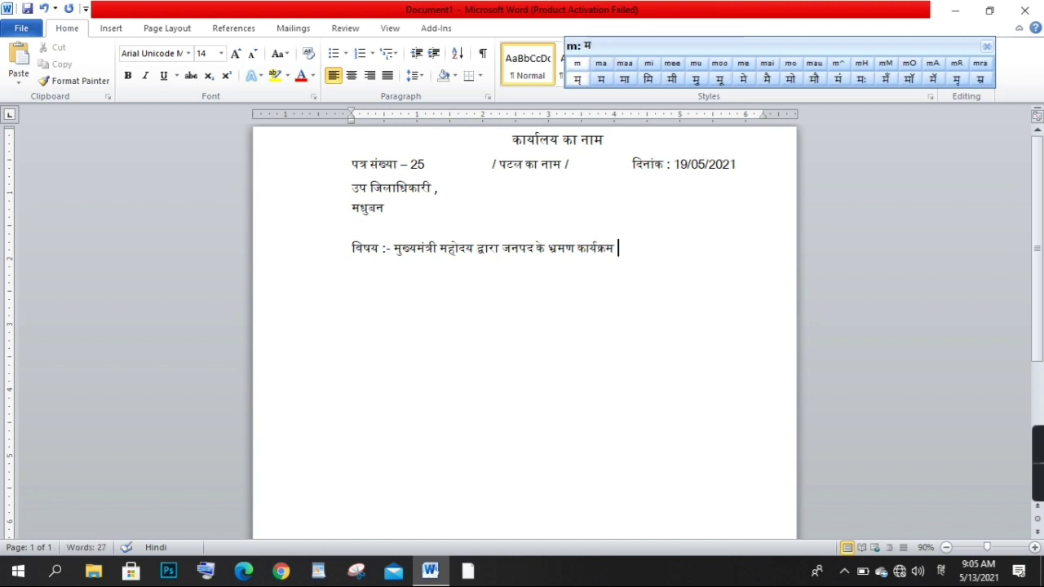
Step: Extend the subject line with "में संबन्ध", correcting the conjunct letters of the second word
text( मं)
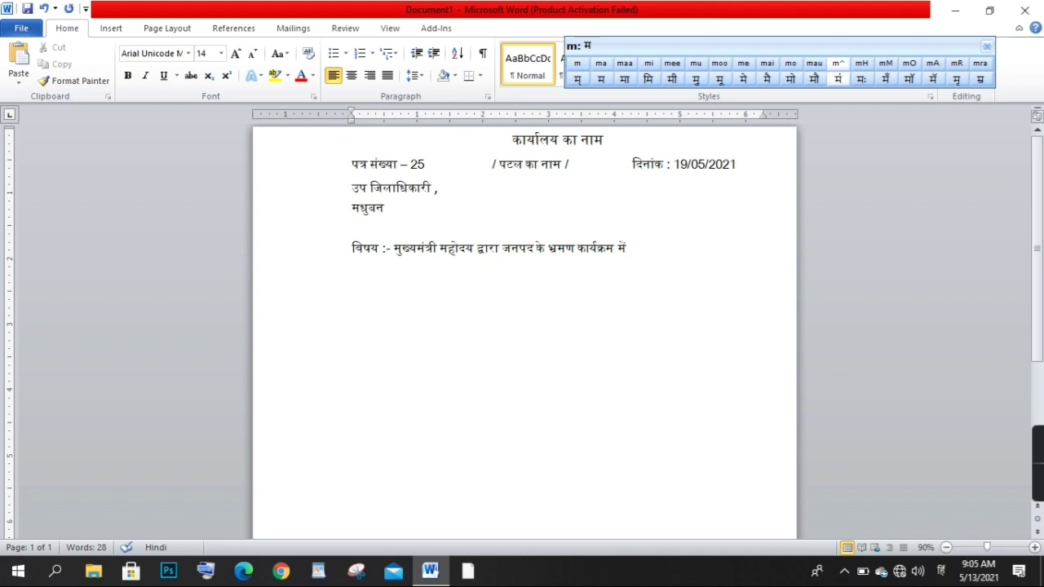
text( स)
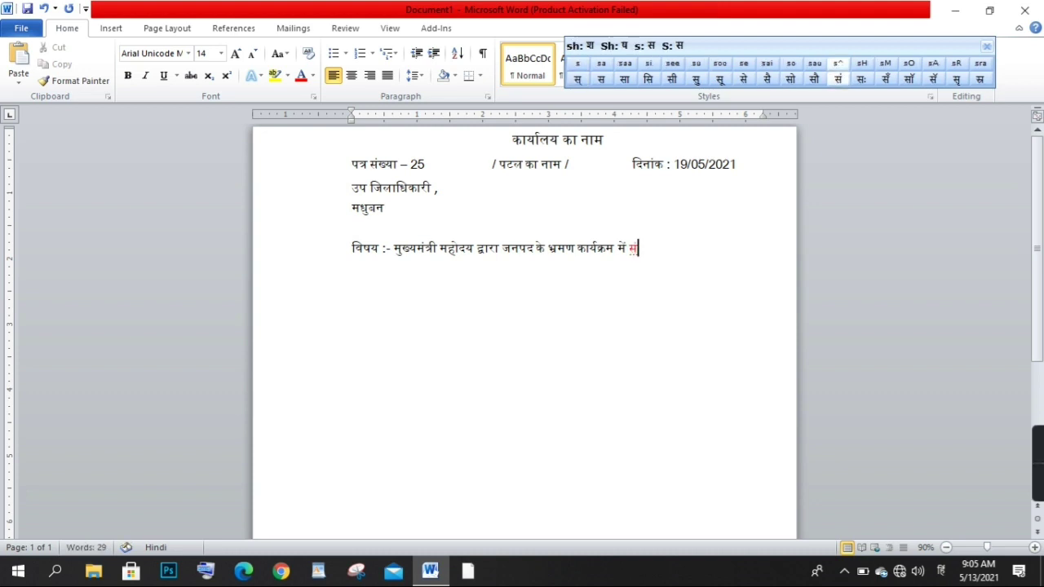
text(म)
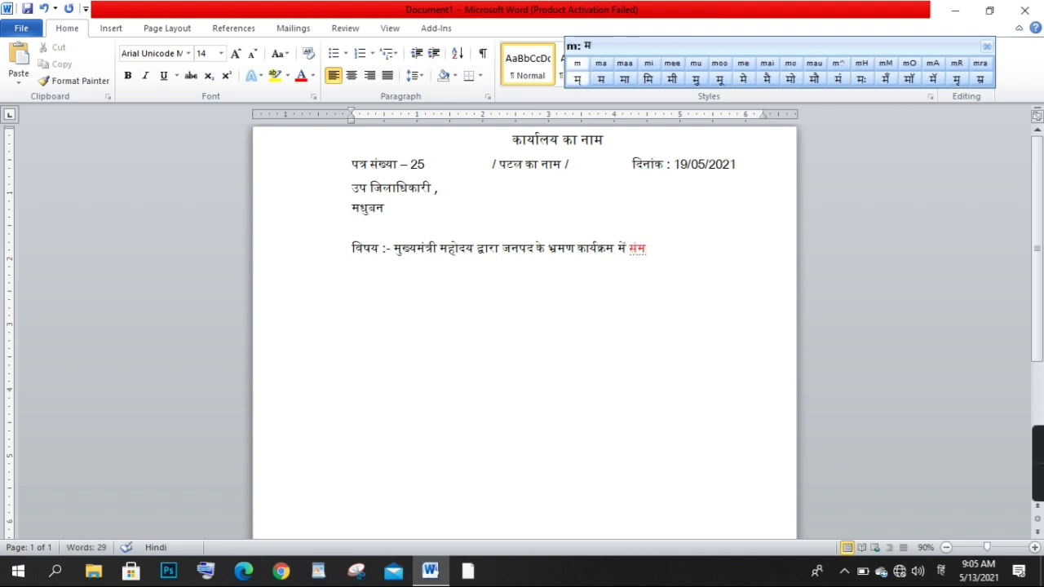
text(b)
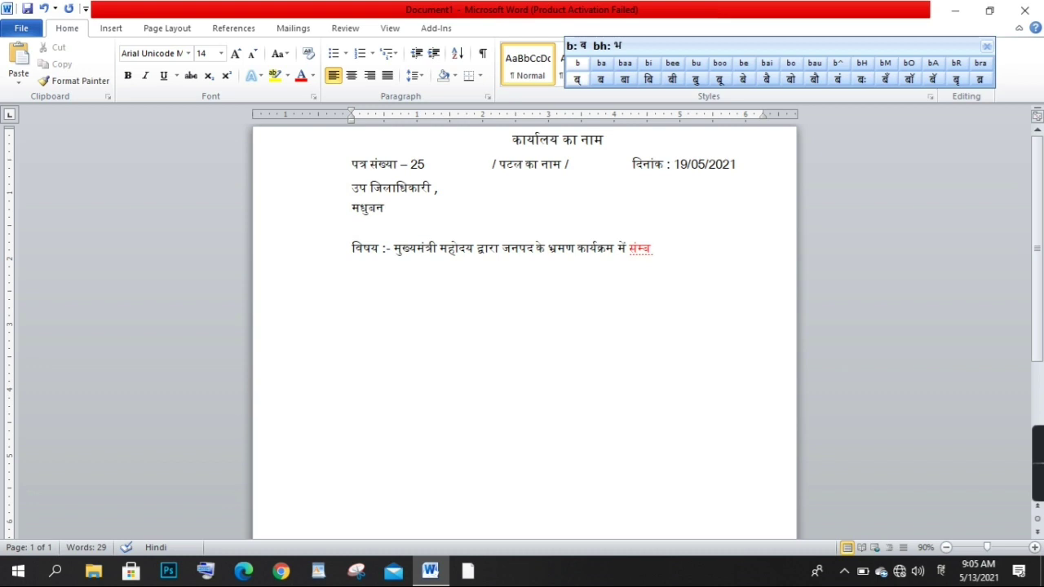
key(BackSpace)
key(BackSpace)
text(ba)
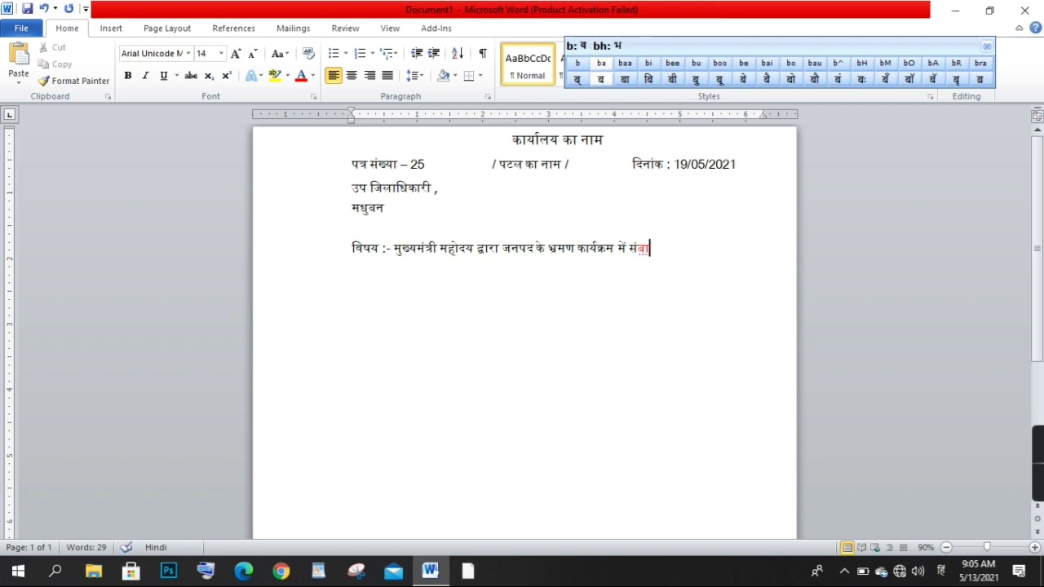
text(ndh)
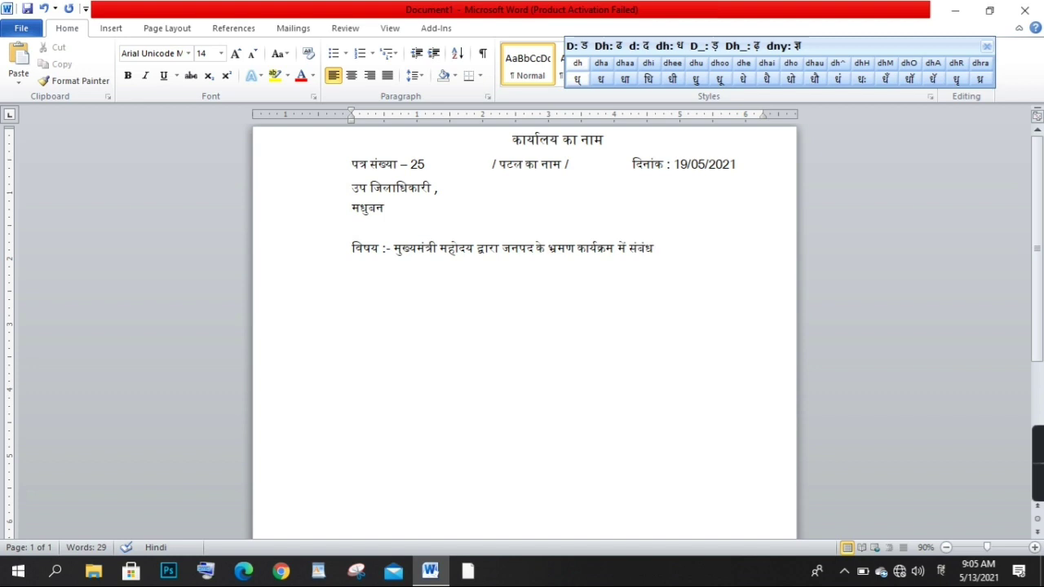
key(BackSpace)
key(BackSpace)
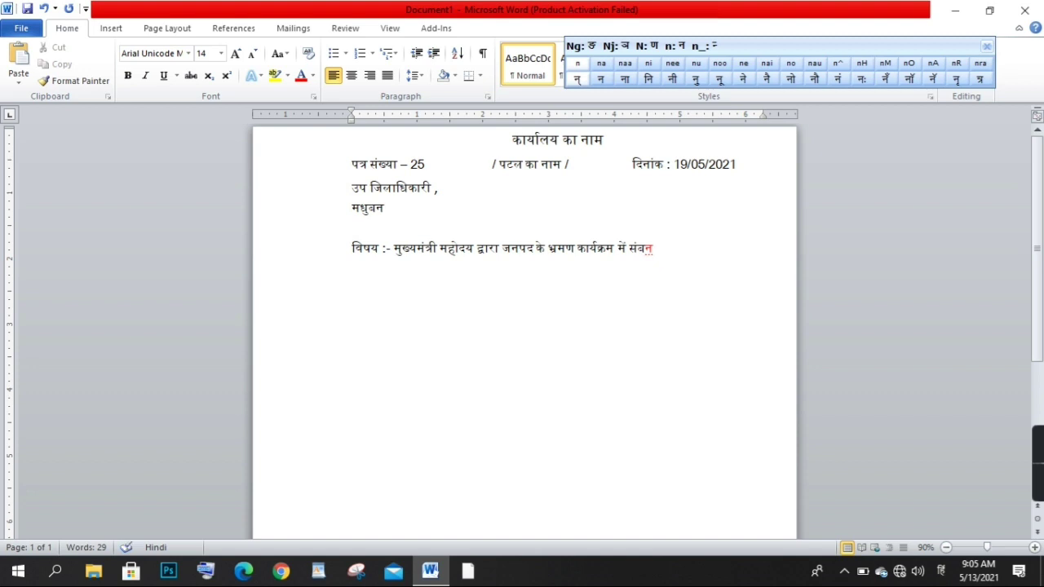
text(dh)
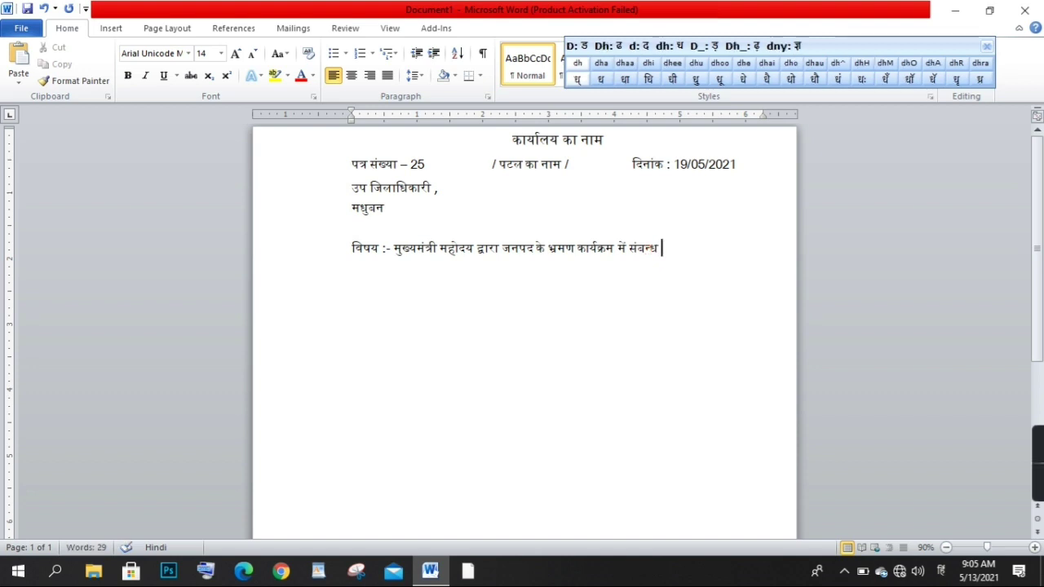
Step: Continue the subject line after "संबन्ध" with the words "में सुचनायें भेजने", correcting the spelling of "सुचनायें"
text( me^)
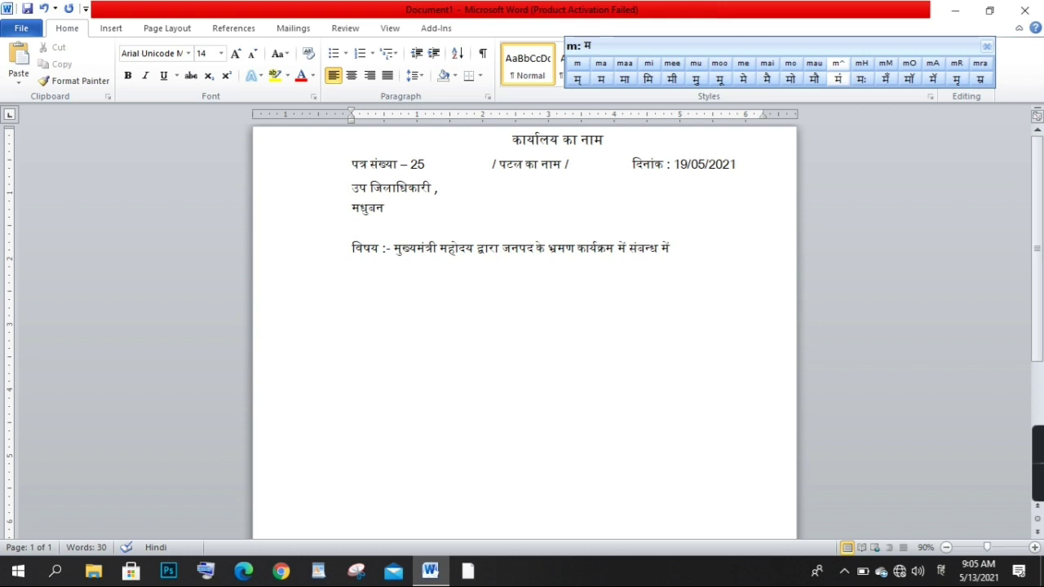
text( sooch)
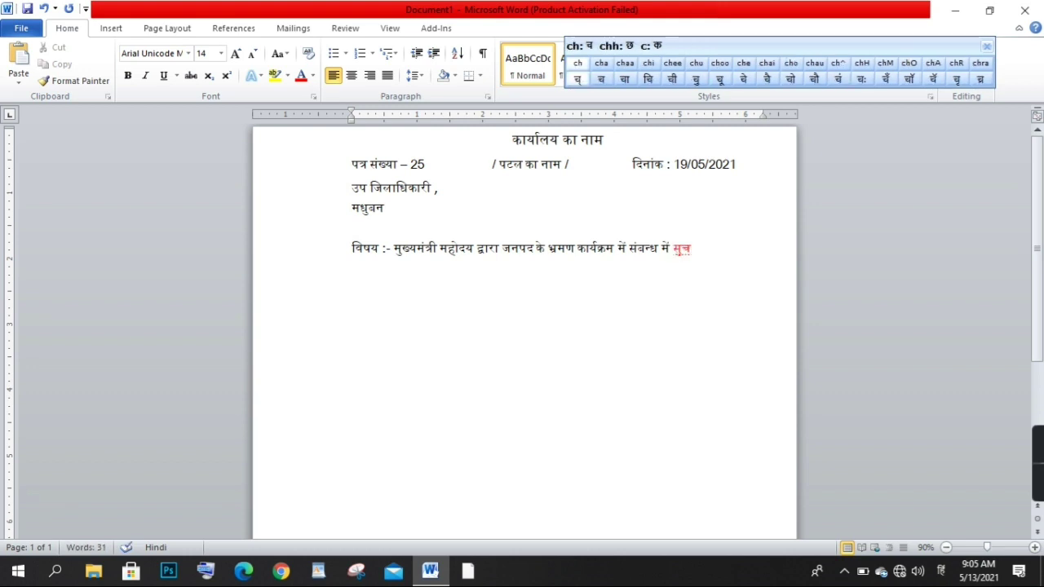
text(naaye)
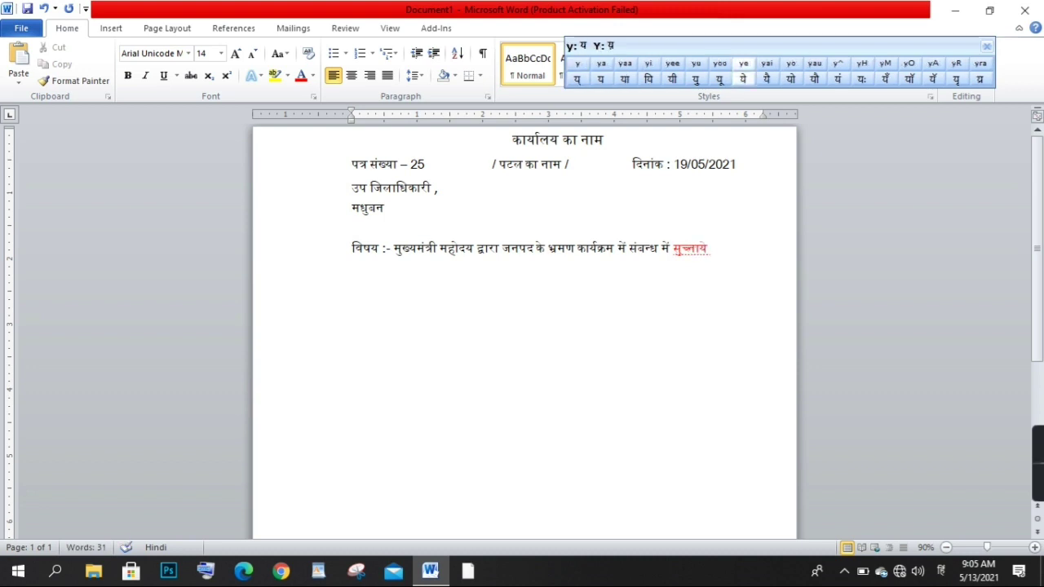
text(^)
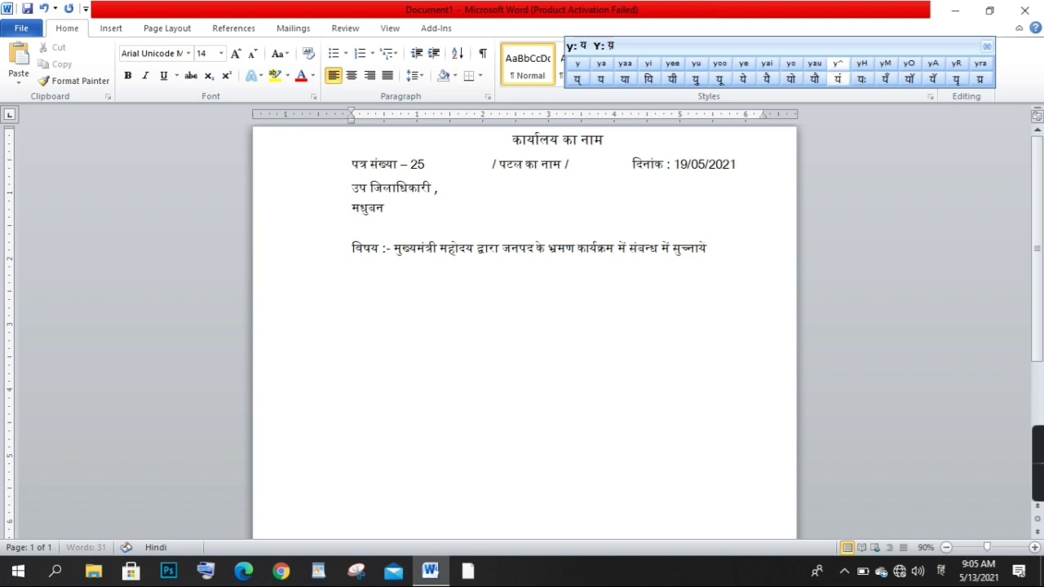
key(BackSpace)
text(naaye^ bheja)
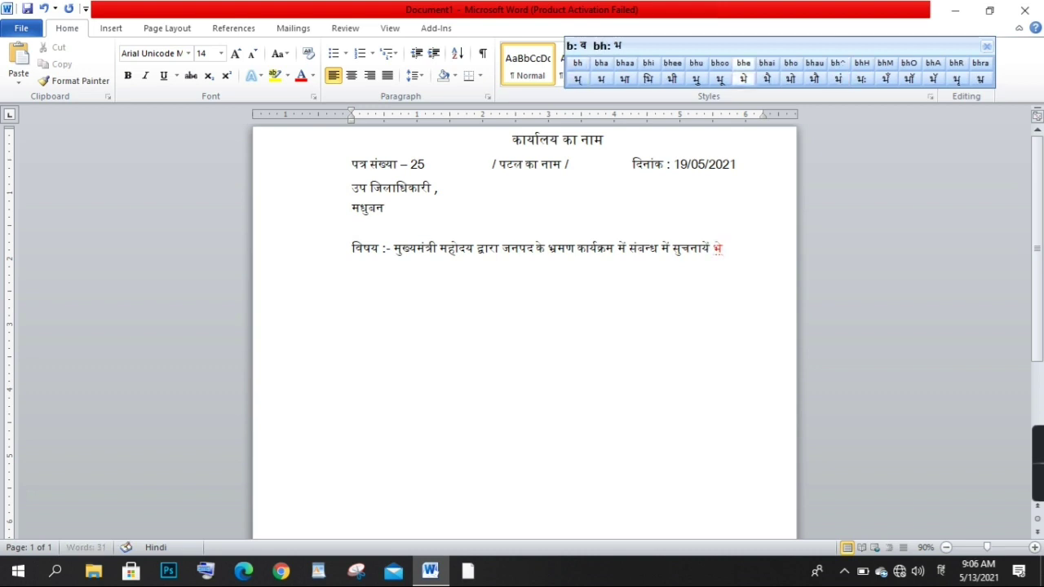
text(ne)
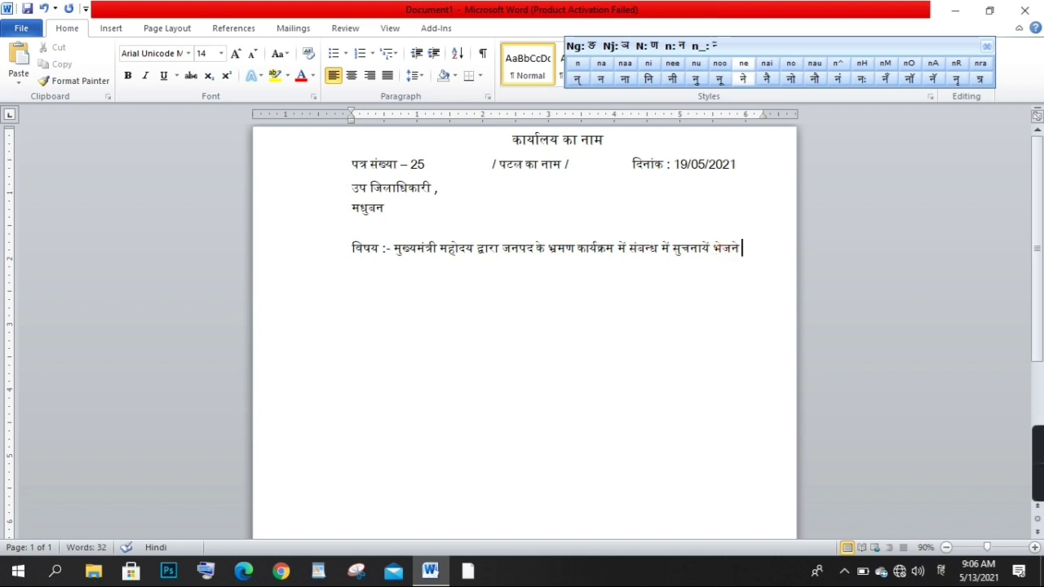
Step: Finish the subject text with the words "के सम्बंध में"
text( ke)
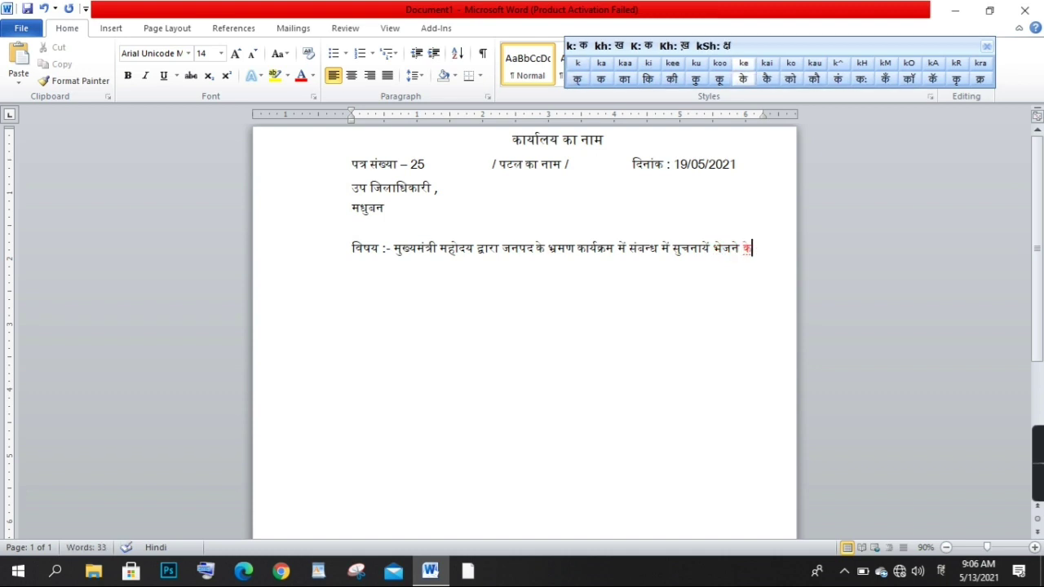
text( s)
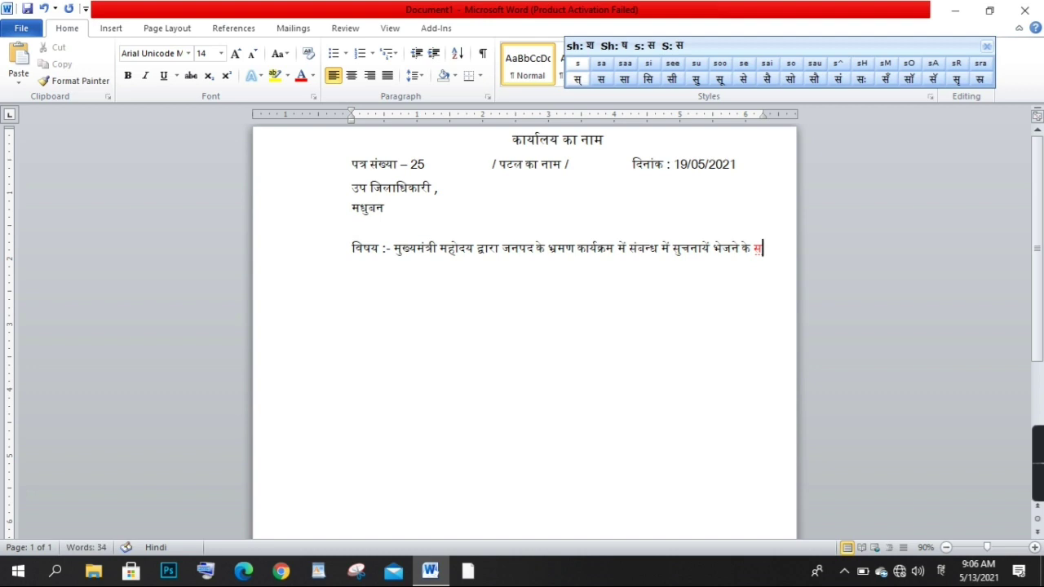
text(a)
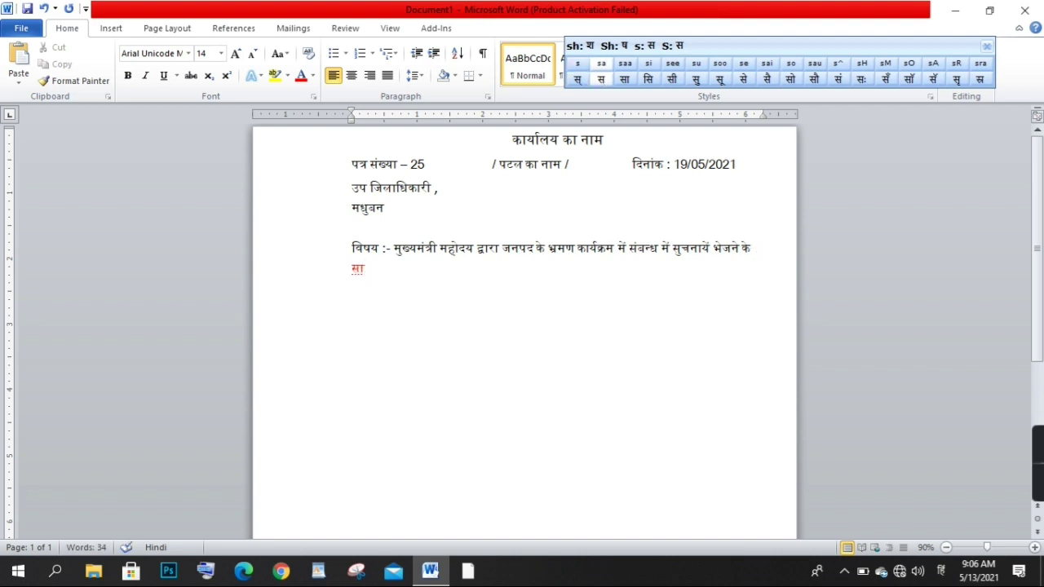
text(m)
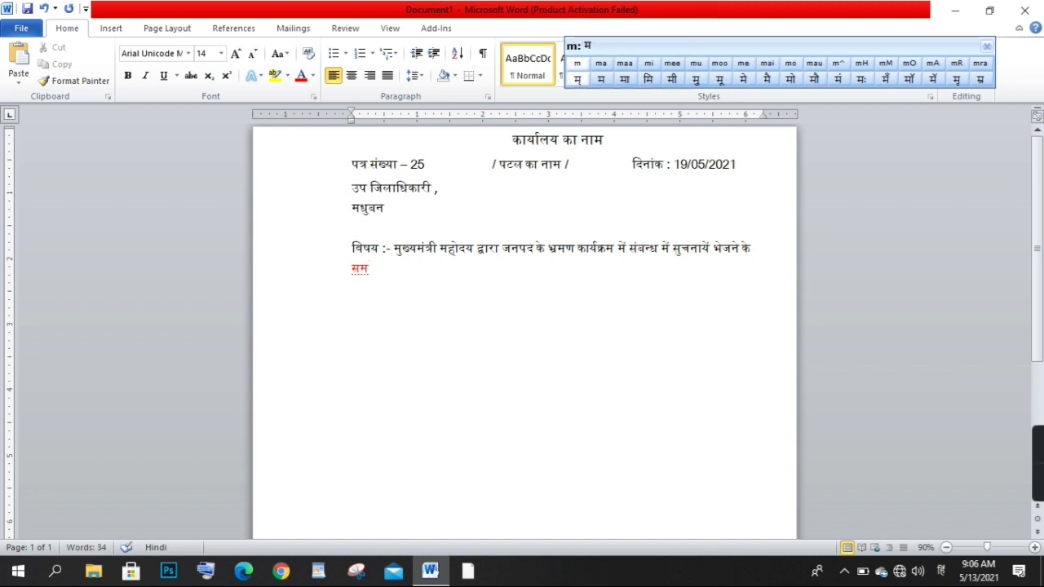
text(b)
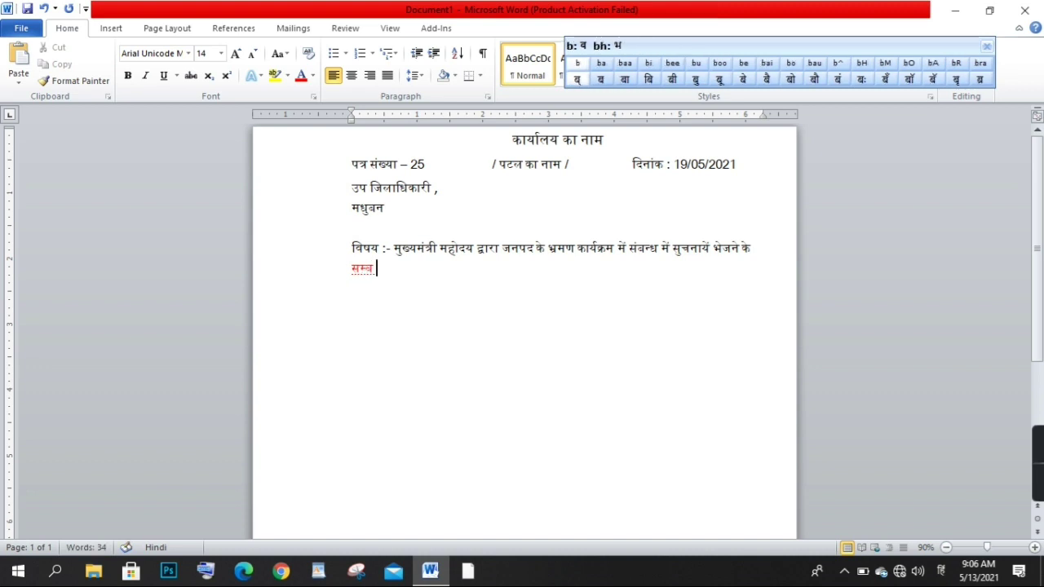
text(a)
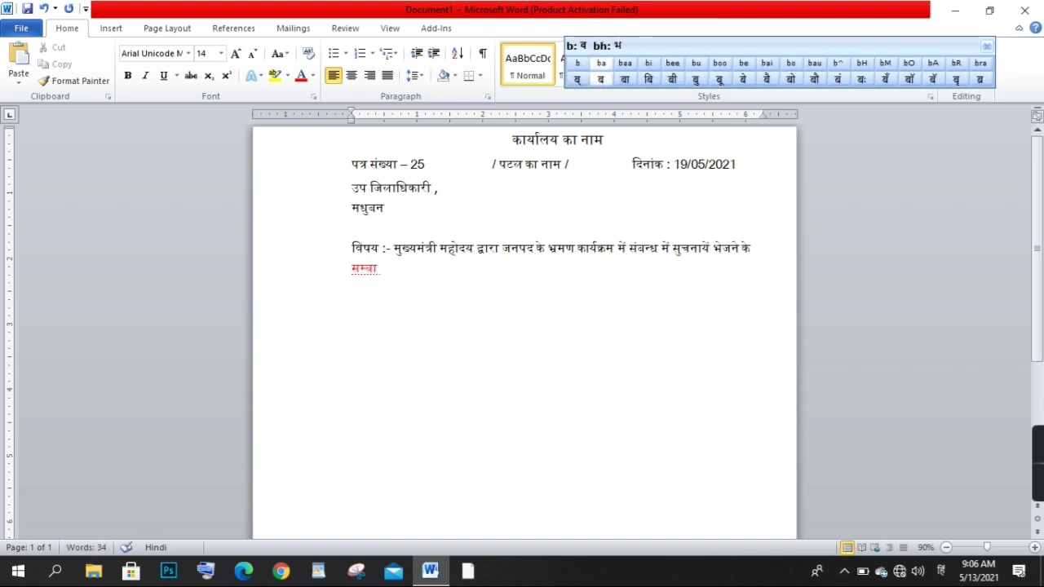
text(n)
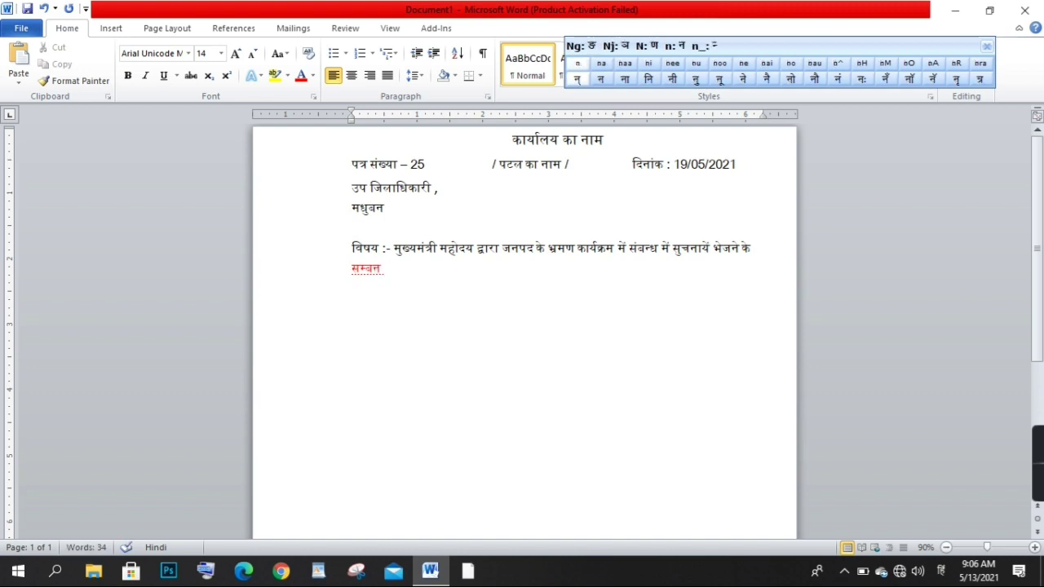
text(dh)
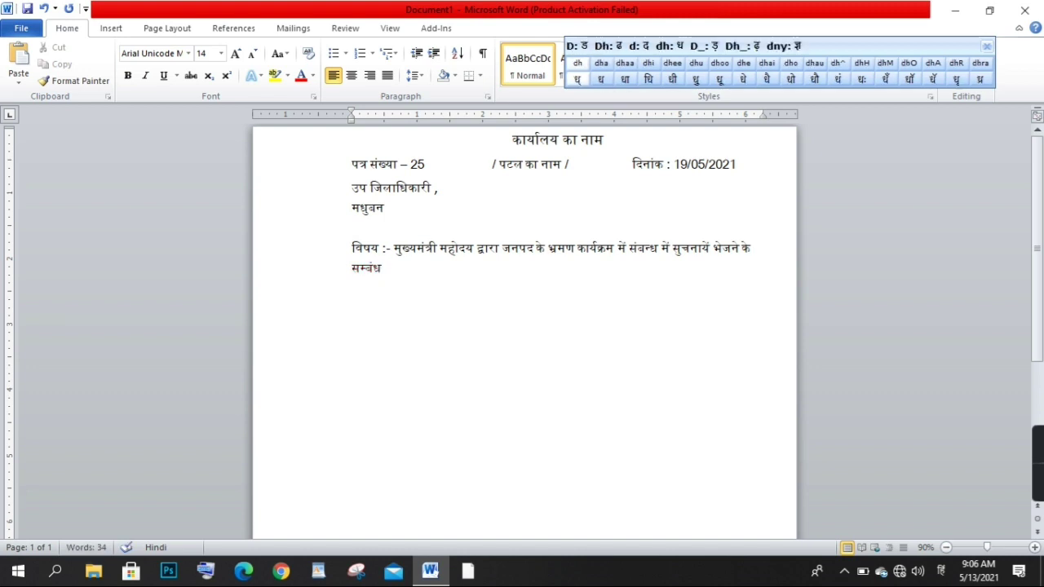
text( me)
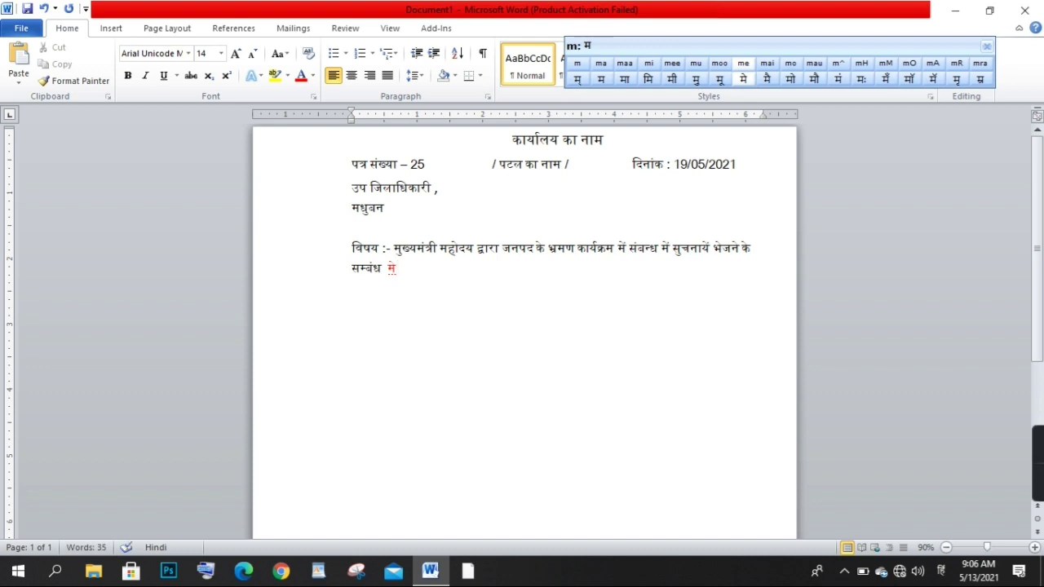
text(^)
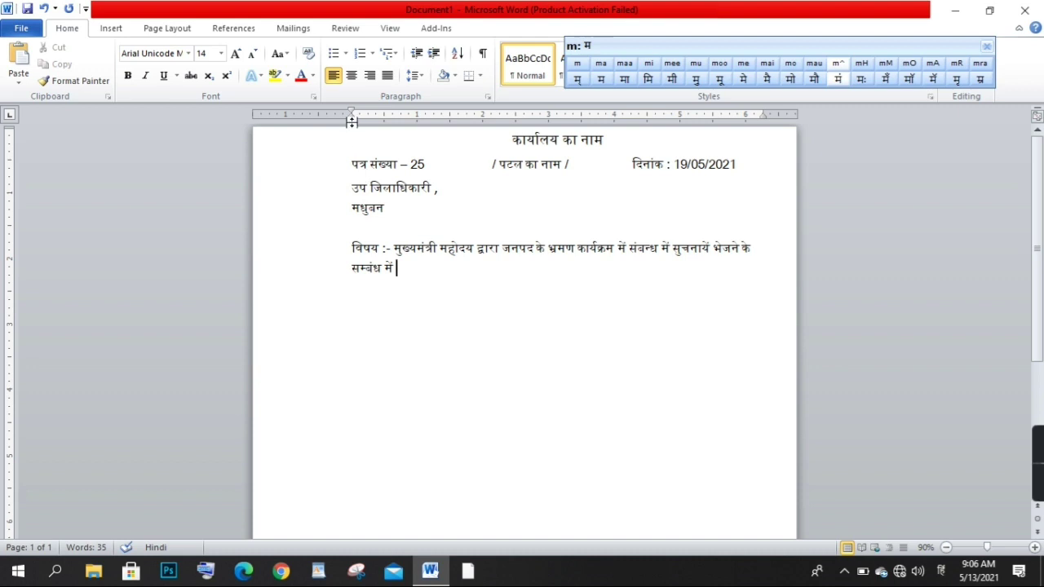
Step: Give the subject paragraph a hanging indent so its second line starts under the word "मुख्यमंत्री"
triple_click(351, 245)
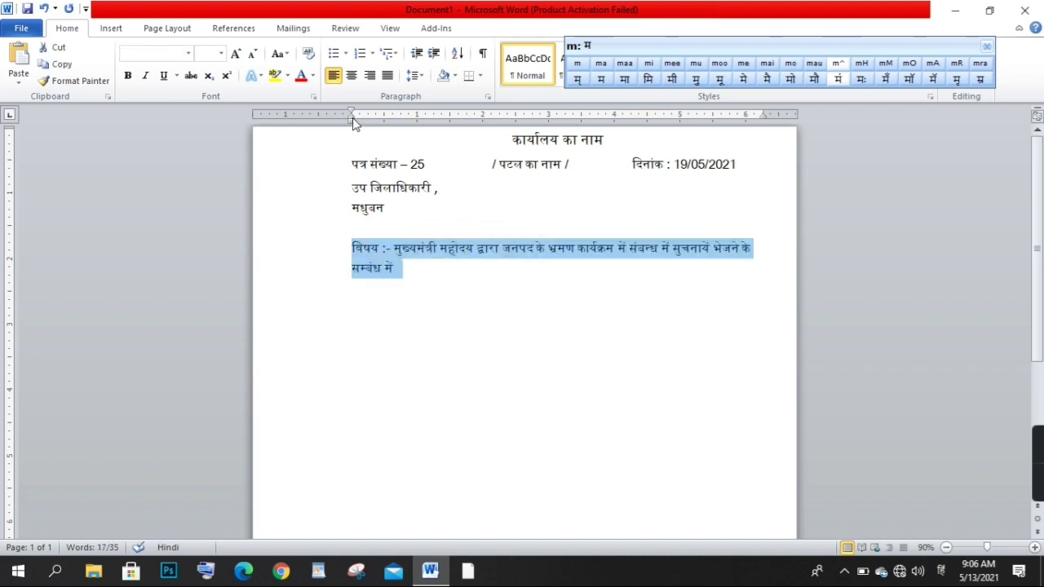
mouse_move(352, 119)
mouse_down()
mouse_move(357, 109)
mouse_move(354, 121)
mouse_move(364, 116)
mouse_move(346, 122)
mouse_move(392, 122)
mouse_up()
key(ctrl+z)
click(453, 292)
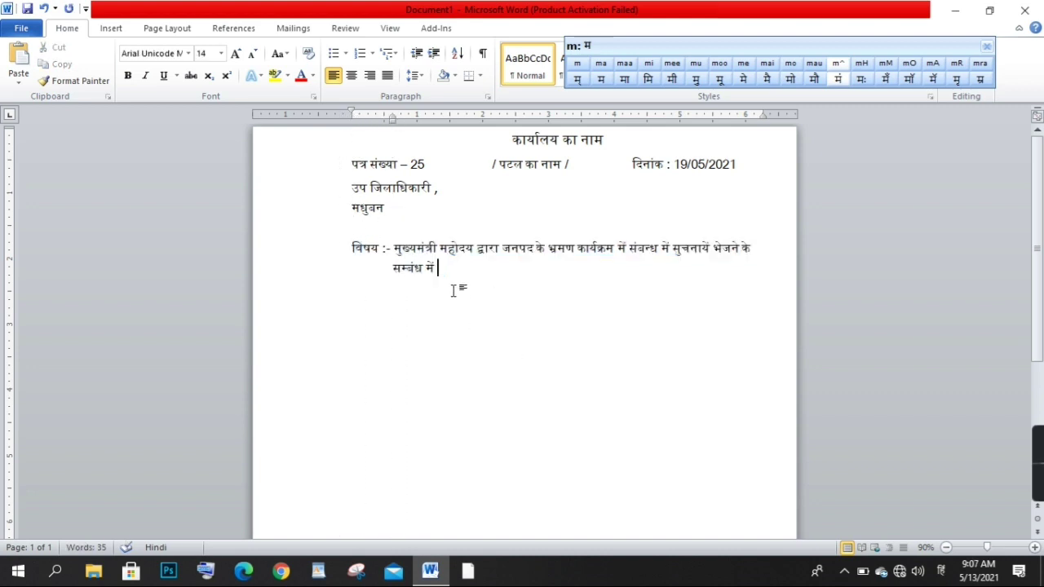
Step: Write the salutation "महोदय ," on a new line below the subject and start another line after it
key(Return)
text(मा)
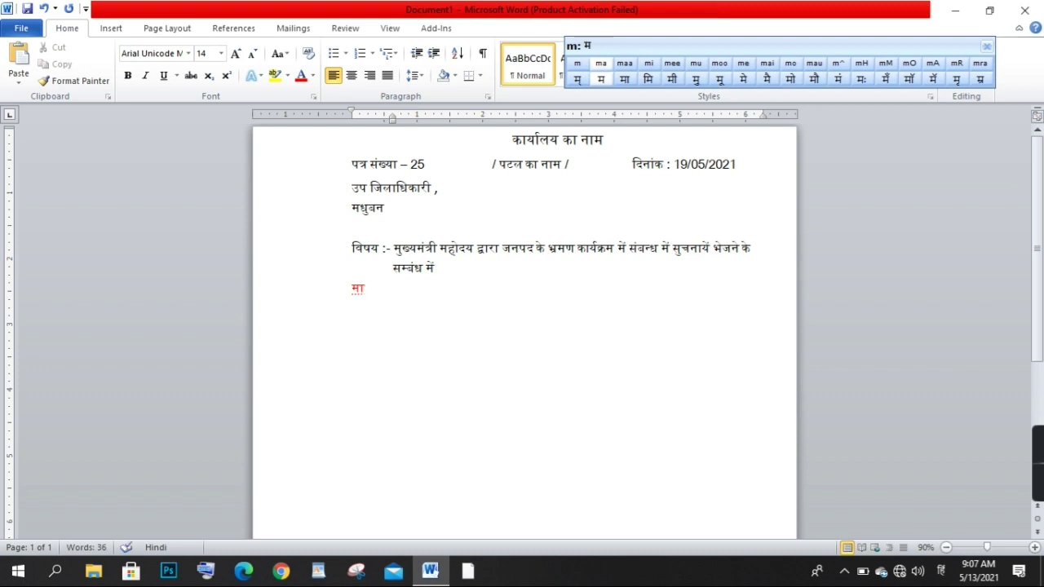
text(हो)
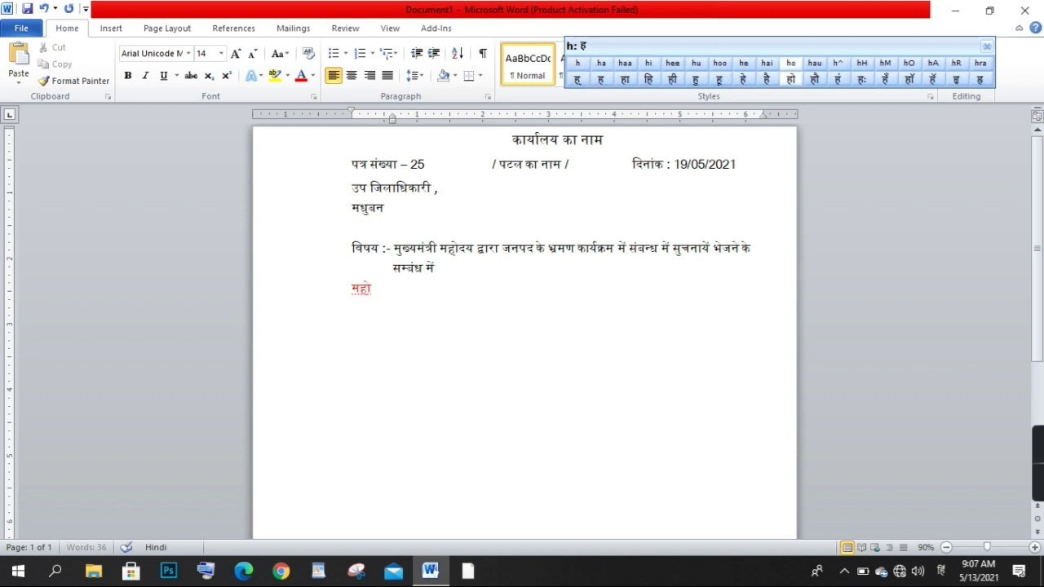
text(द)
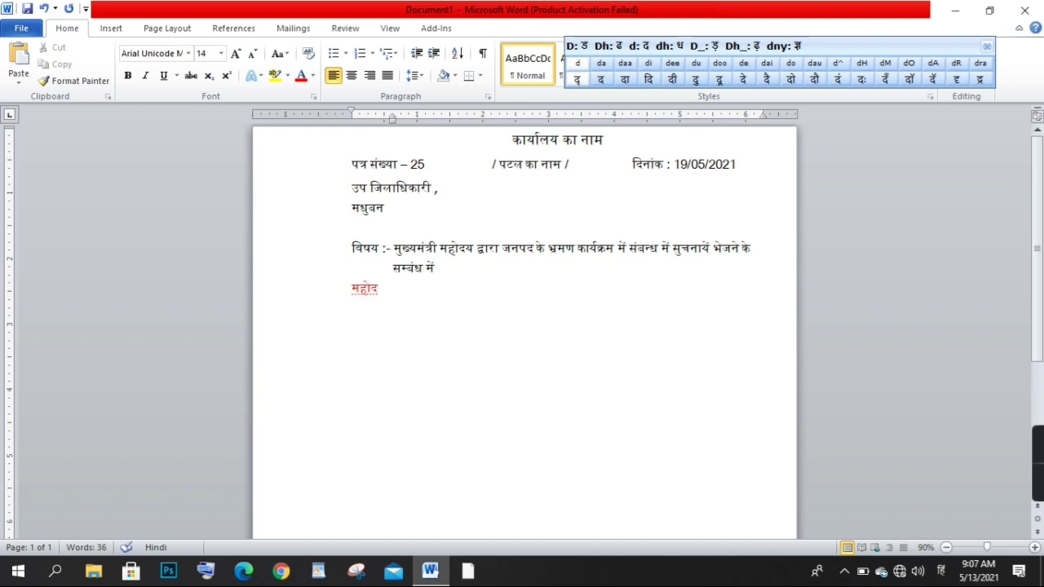
text(्)
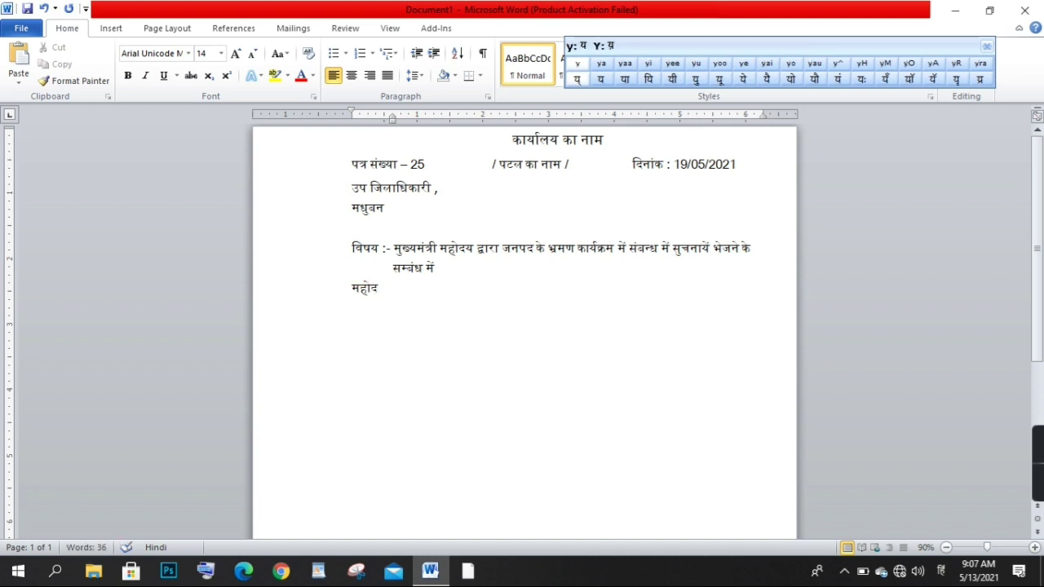
text(य)
key(alt+shift)
text(,)
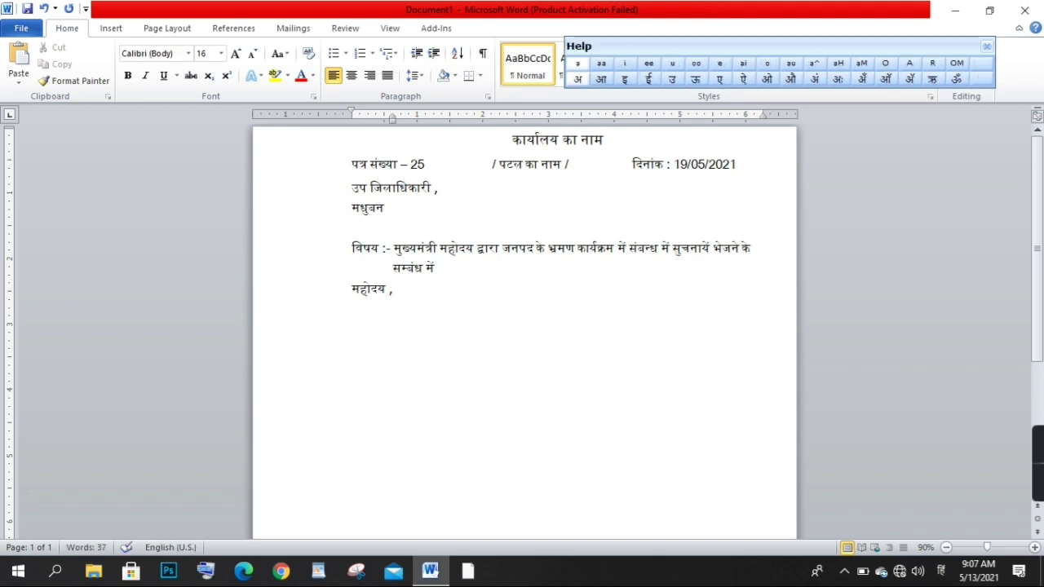
key(Return)
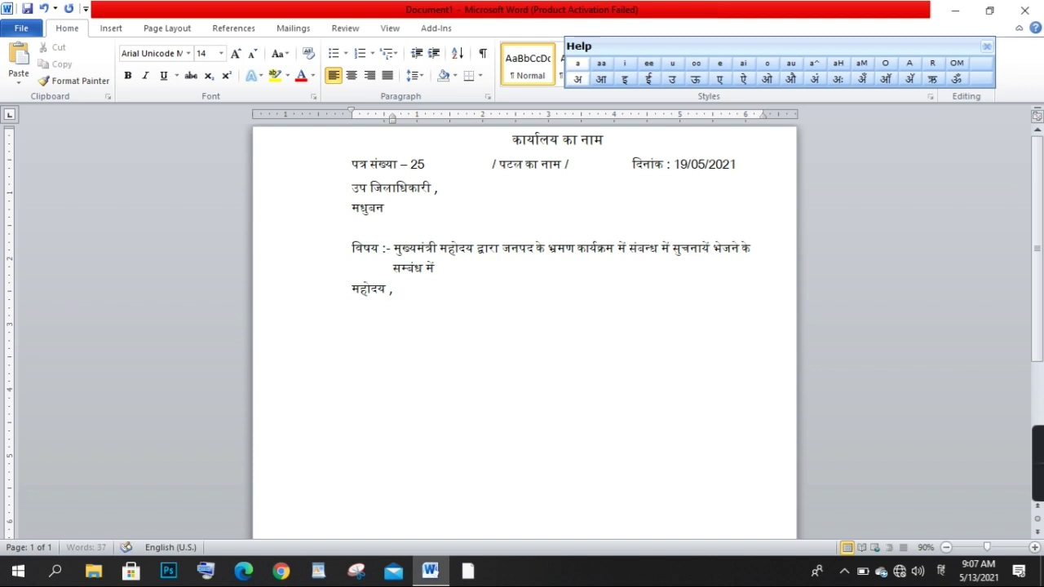
Step: Begin the indented body line below the salutation in Hindi with "आपको", deleting and rewriting the misspelt letters
key(alt+shift)
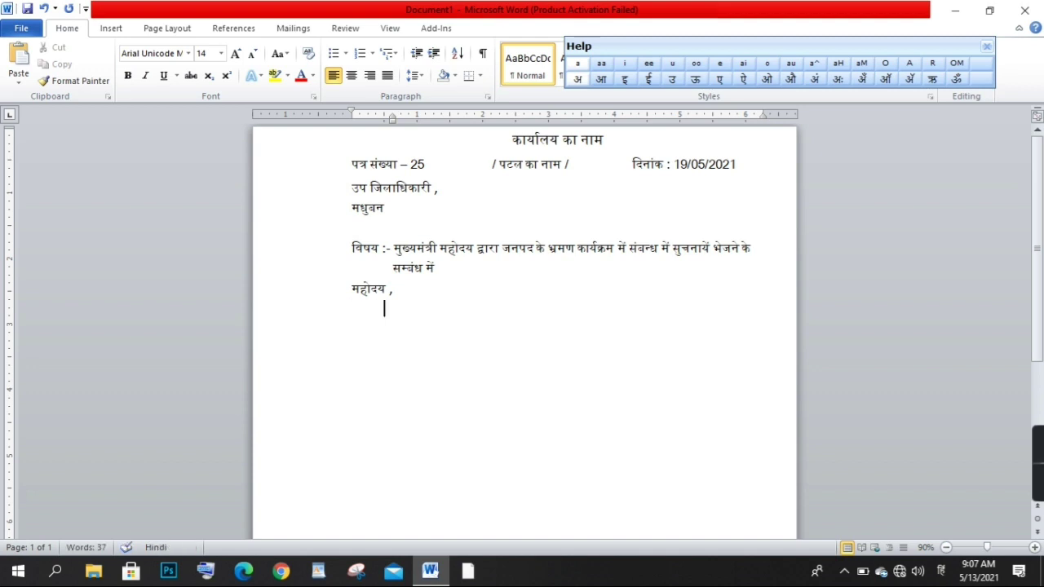
text(उपर्युक्)
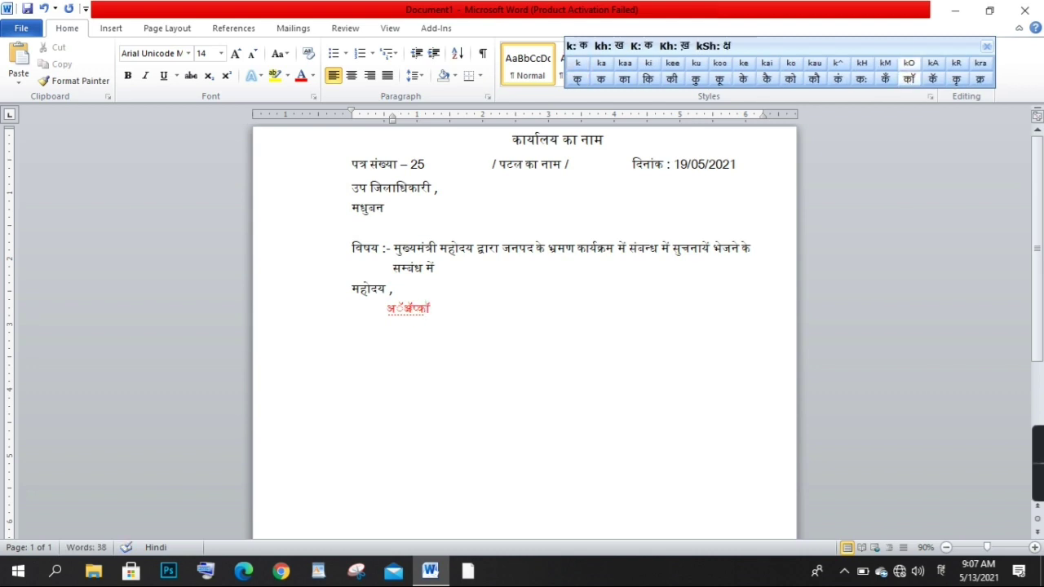
key(BackSpace)
key(BackSpace)
key(BackSpace)
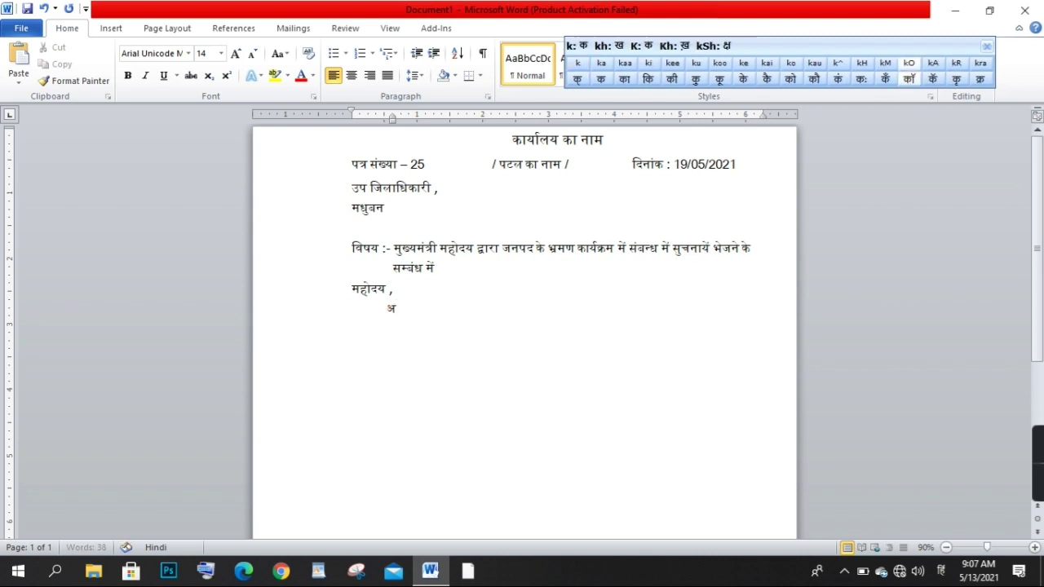
key(BackSpace)
text(आप)
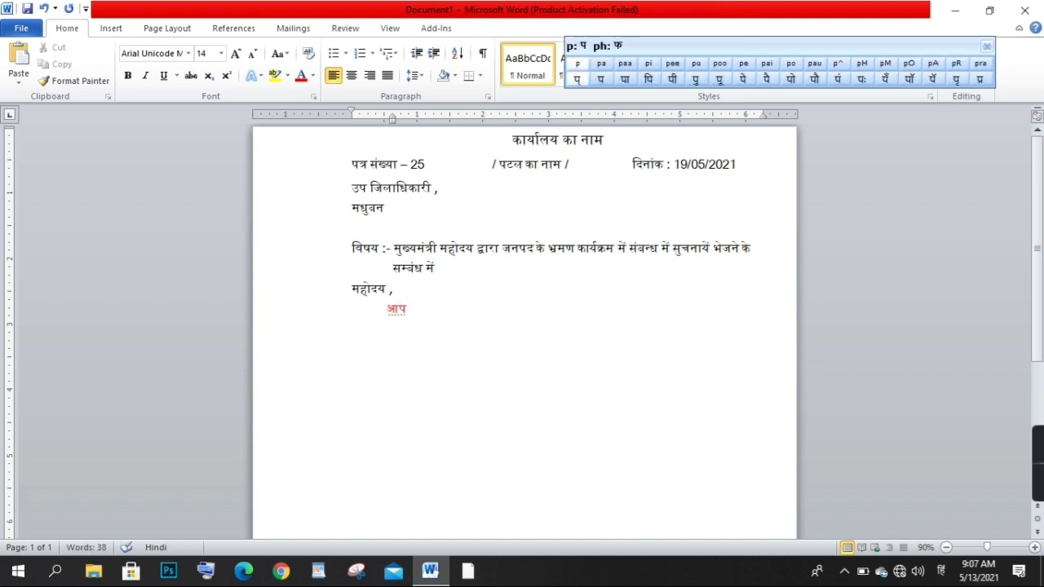
text(को)
key(BackSpace)
key(BackSpace)
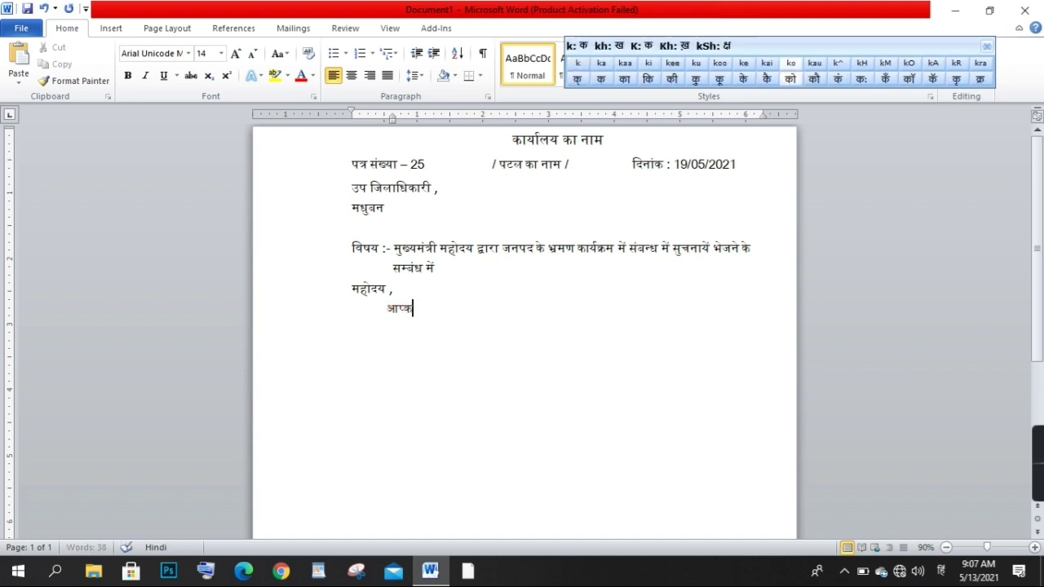
text(को)
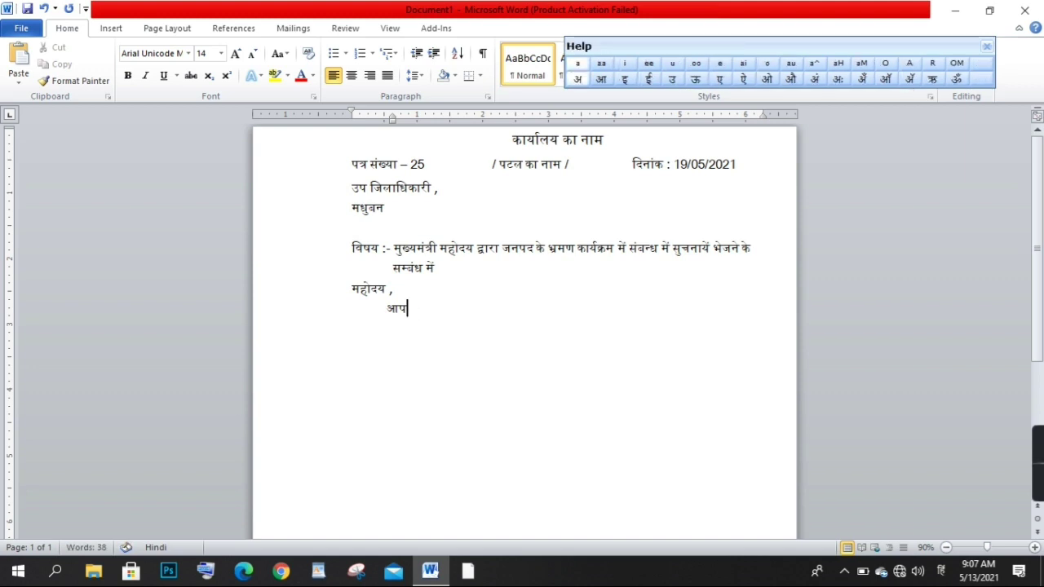
Step: Continue the body line with "अवगत कराना है", inserting the missing space between "अवगत" and "कराना"
text( अवा)
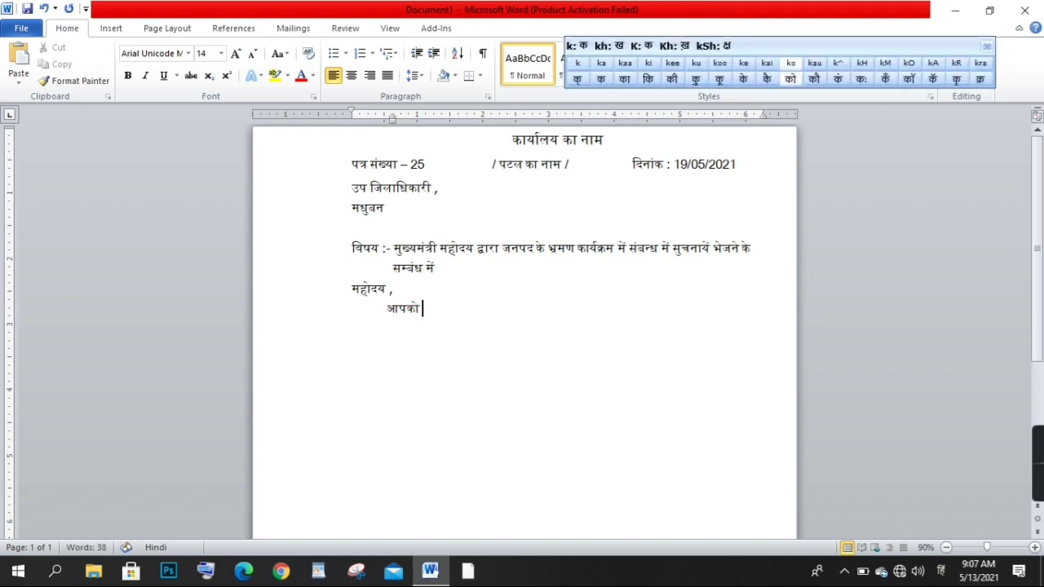
text(गत)
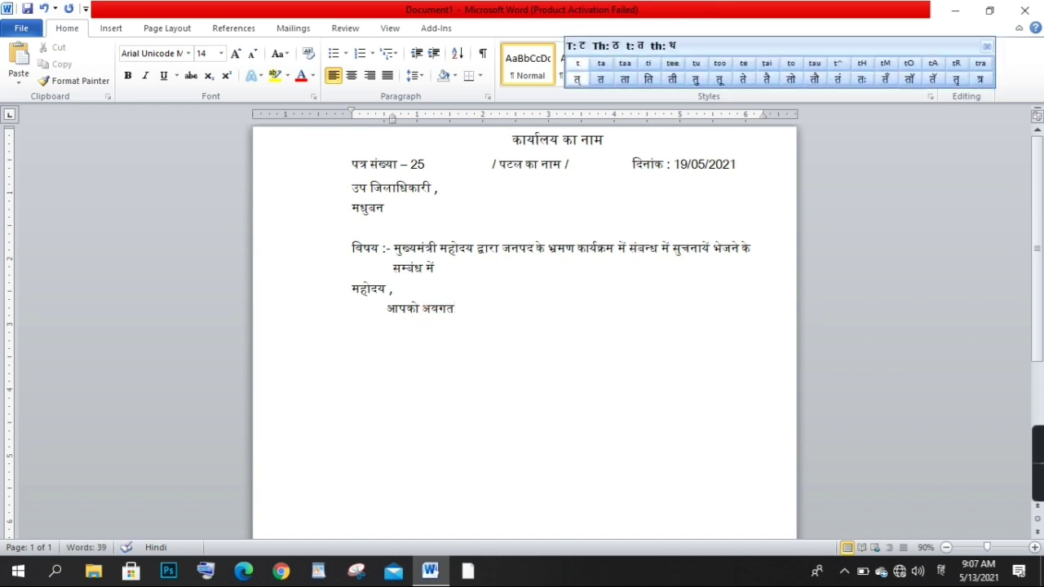
text(करा)
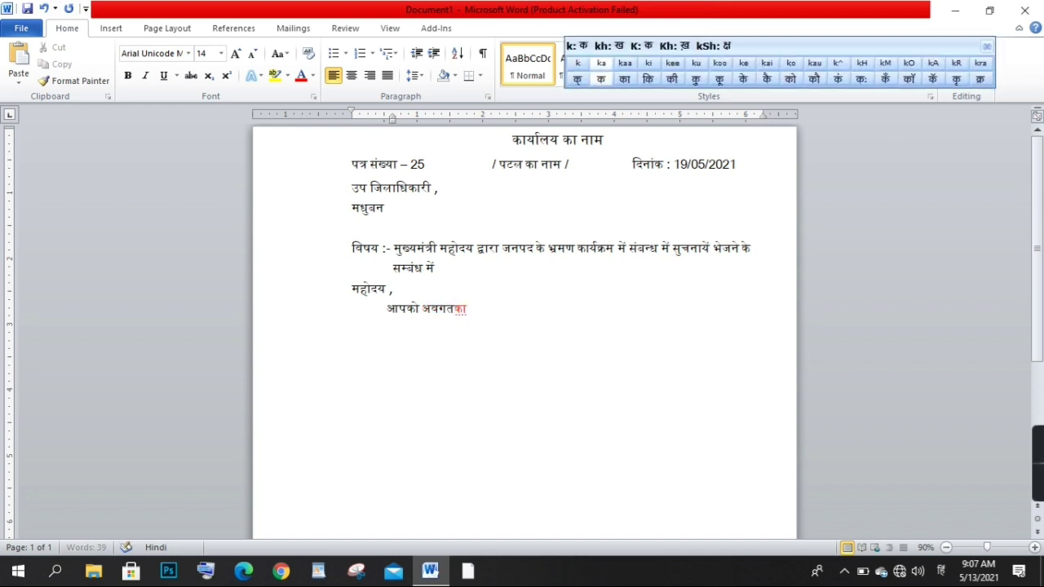
text(ना)
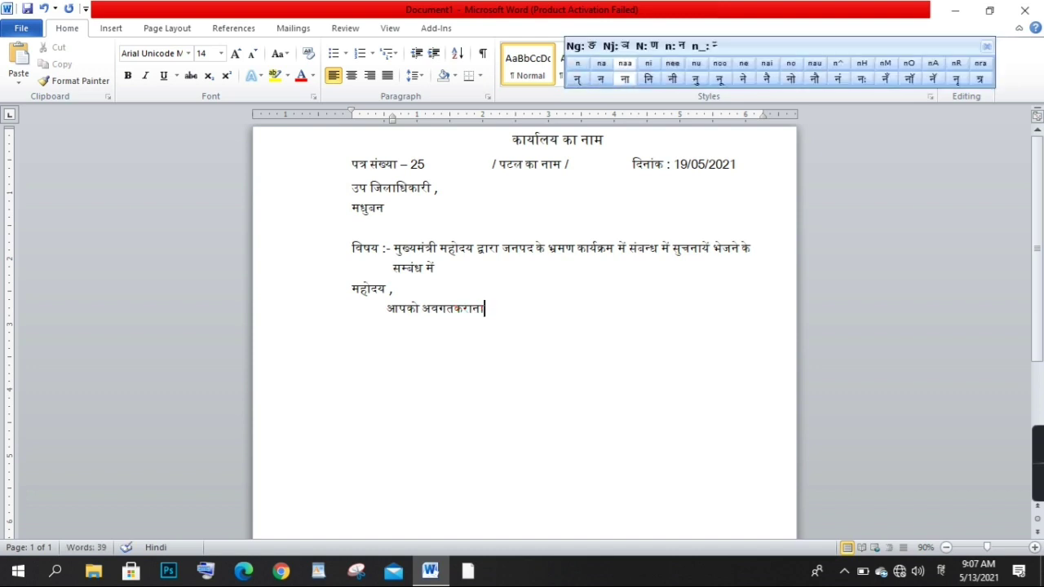
key(Left)
key(Left)
key(Left)
key(Right)
key(Right)
key(Right)
text(है)
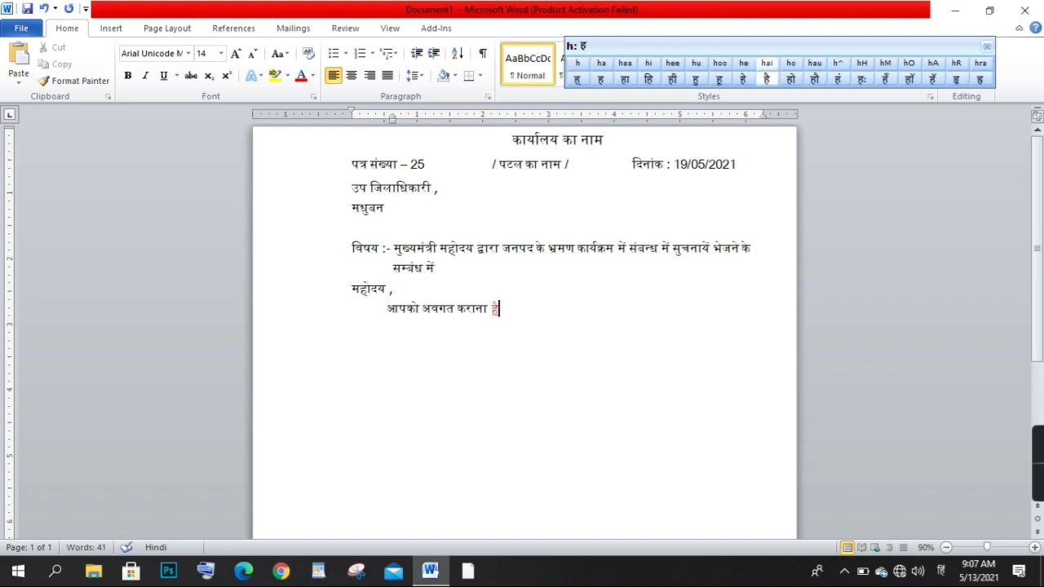
Step: Continue the body line with "कि मुख्यमंत्री", replacing the mistaken letter after "मुख्य"
text( कि )
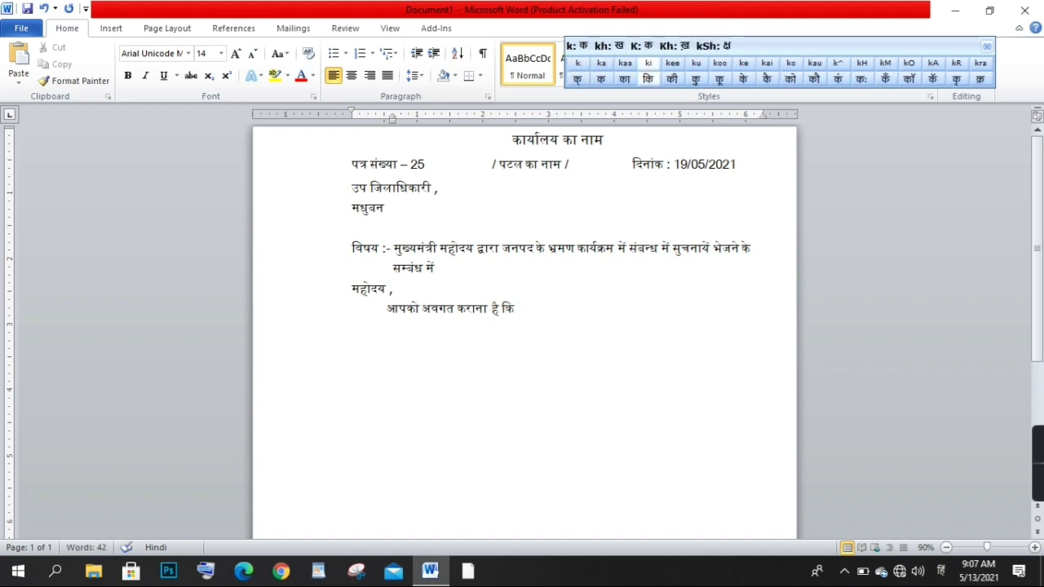
text(मु)
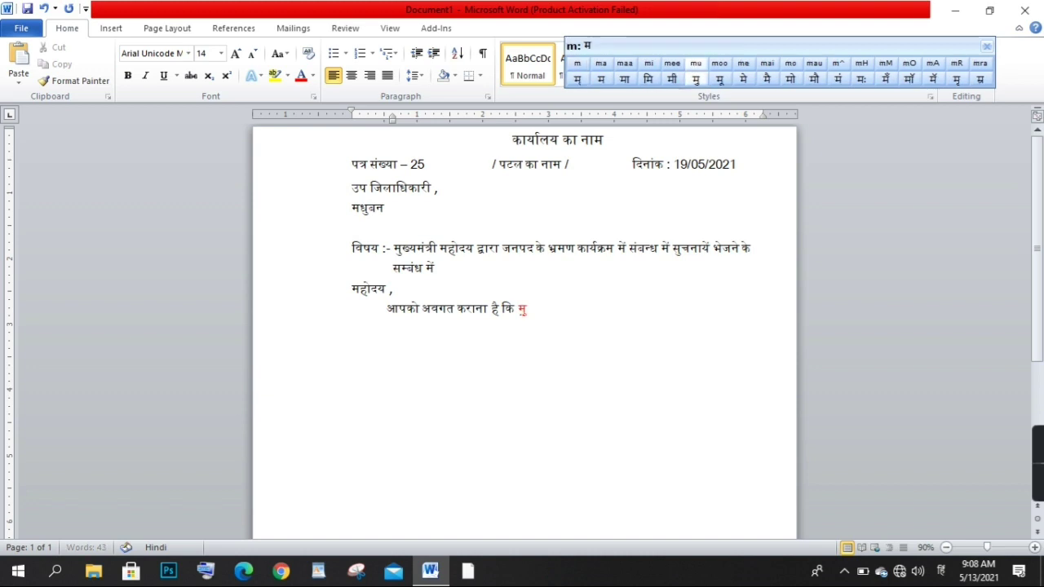
text(ख्य)
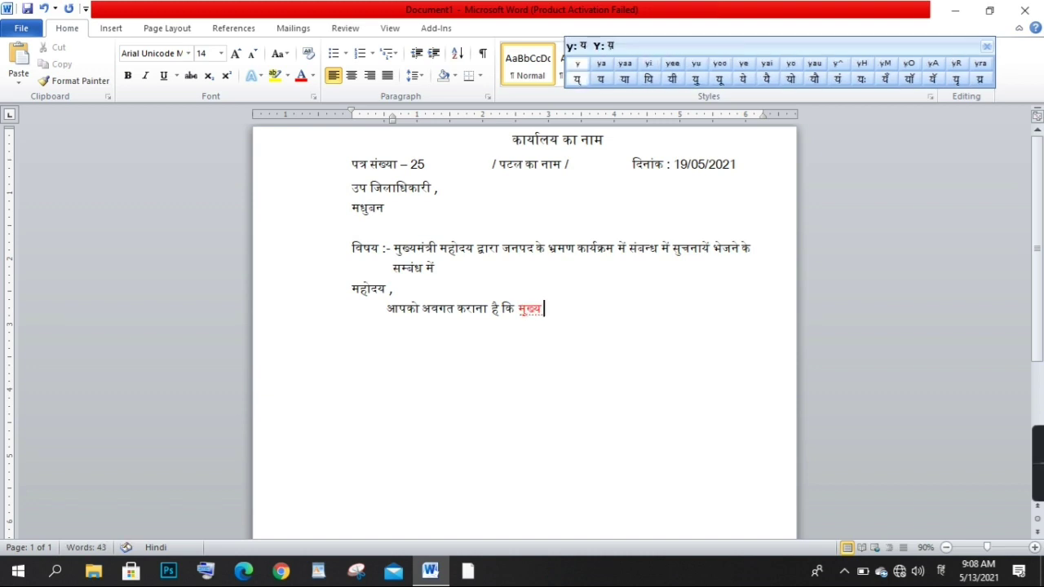
text(a)
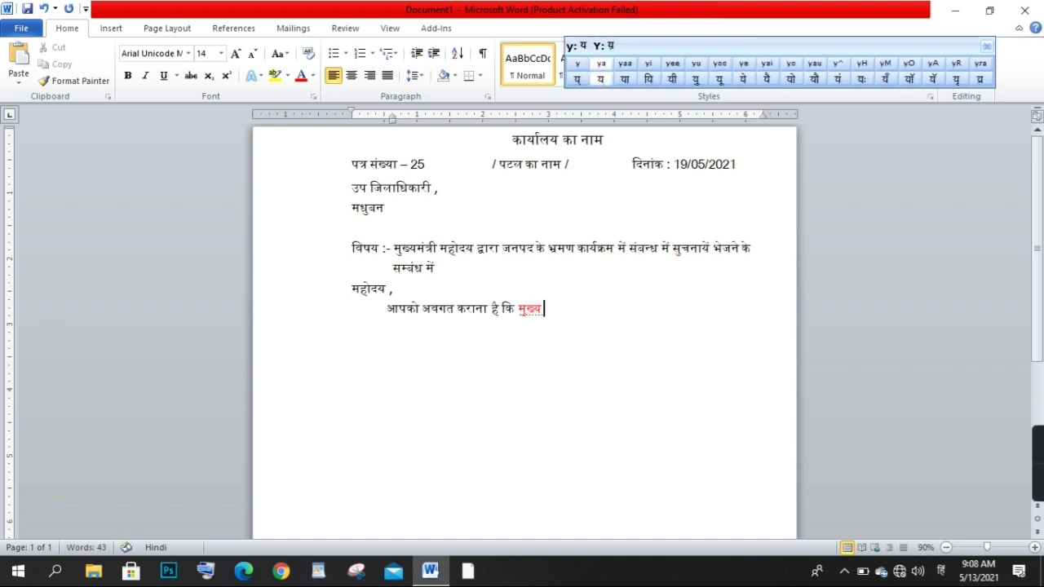
text(n)
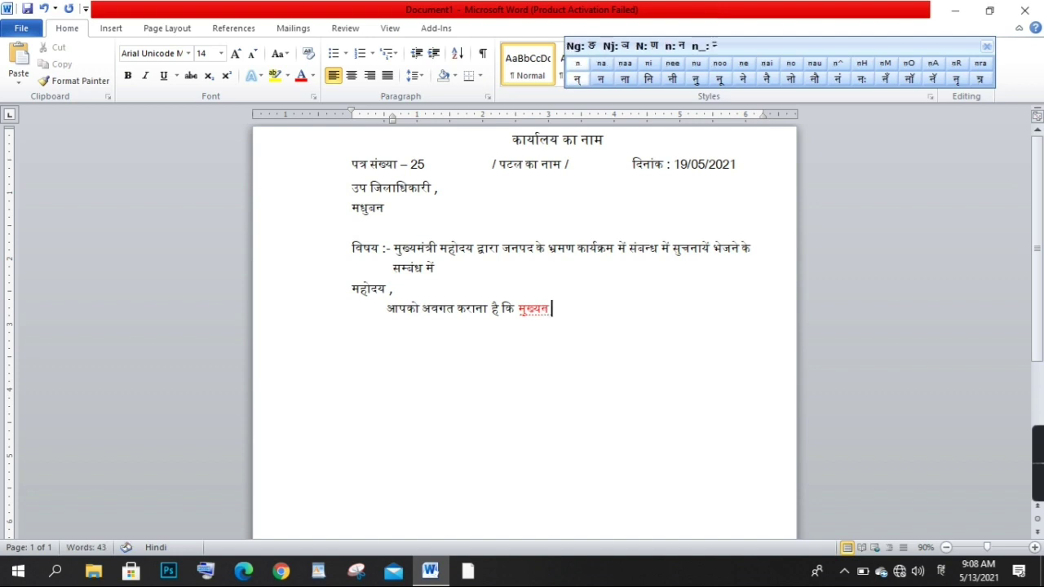
key(BackSpace)
text(ma)
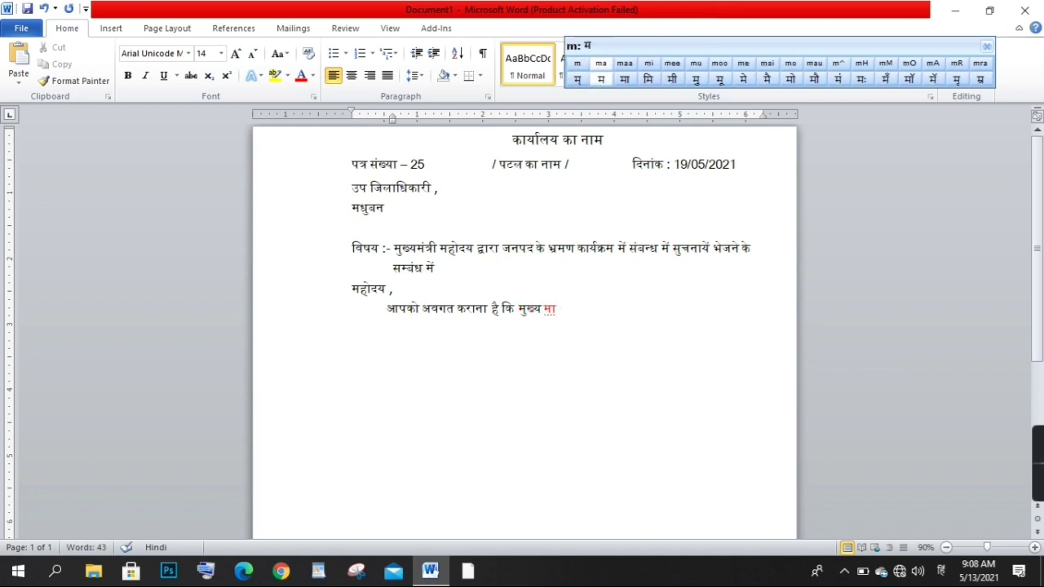
text(nt)
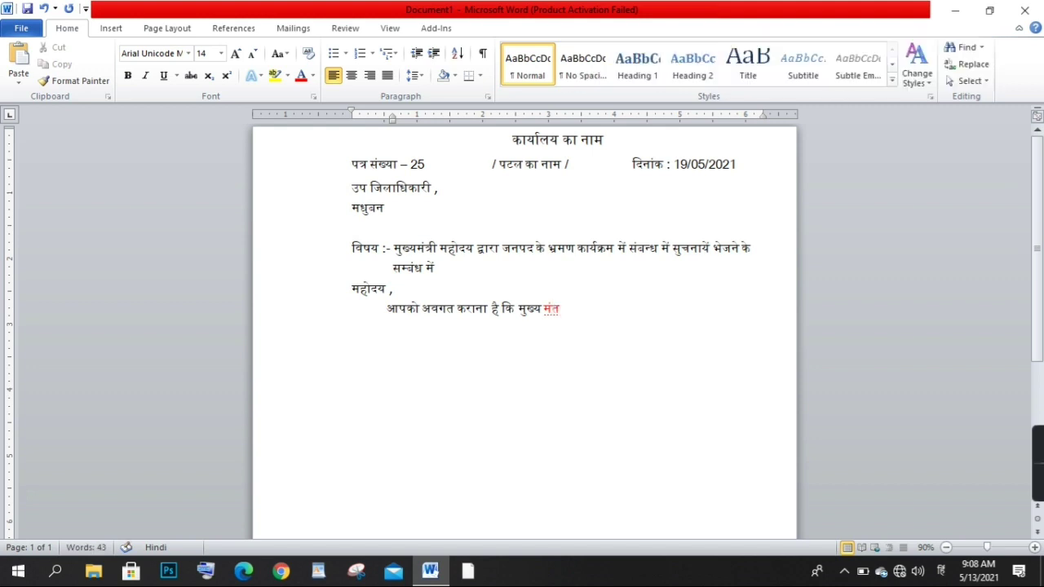
text(ree)
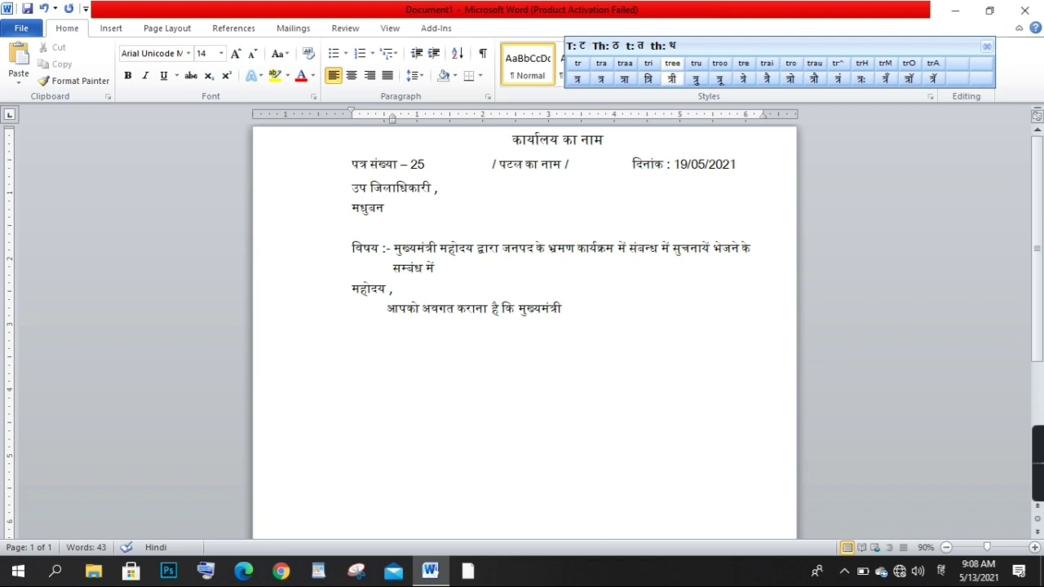
Step: Add "महोदय" after "मुख्यमंत्री" in the body line, keeping a single space between the two words
text( m)
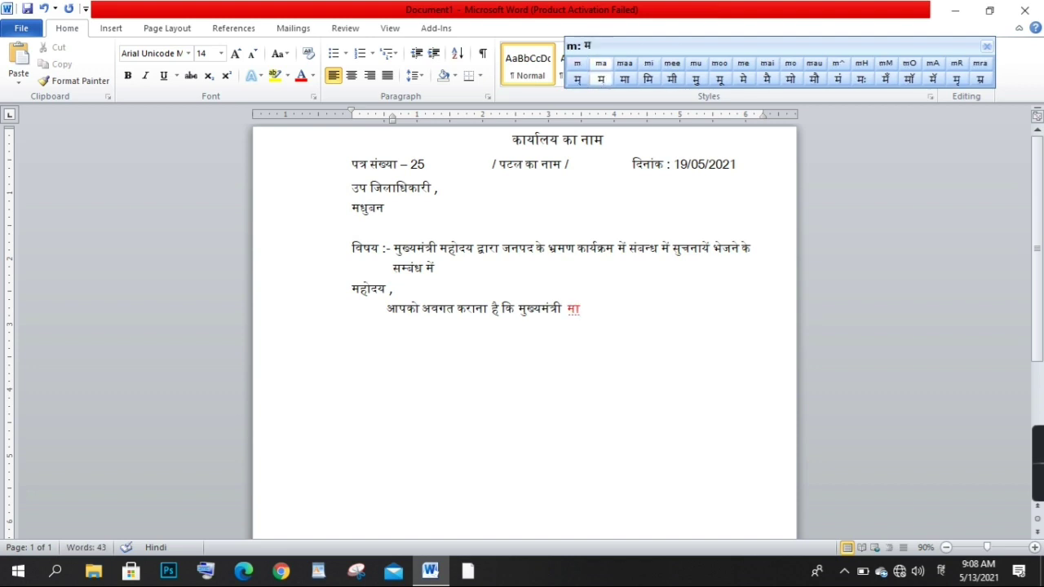
text(ho)
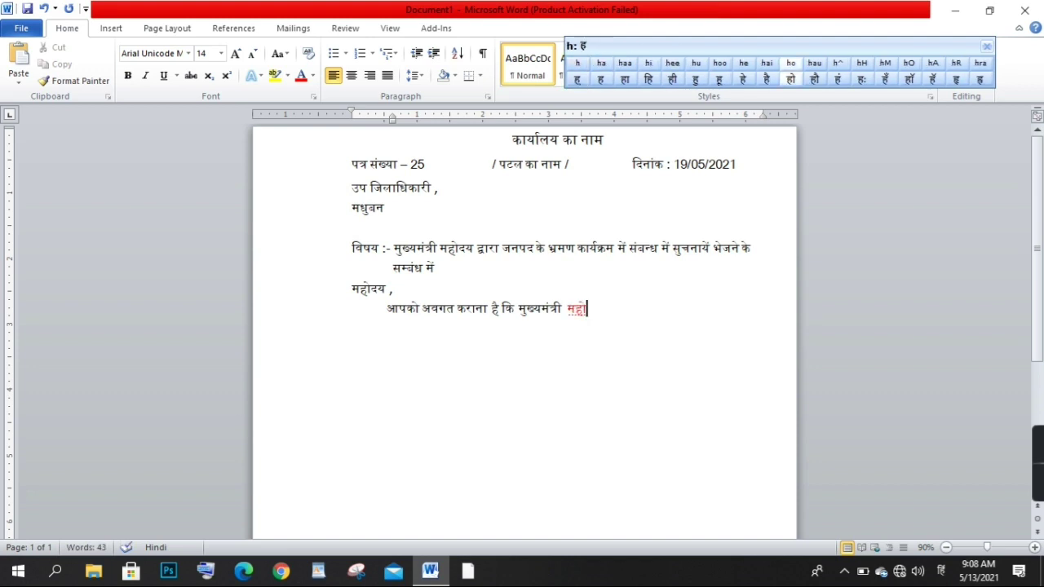
text(dy)
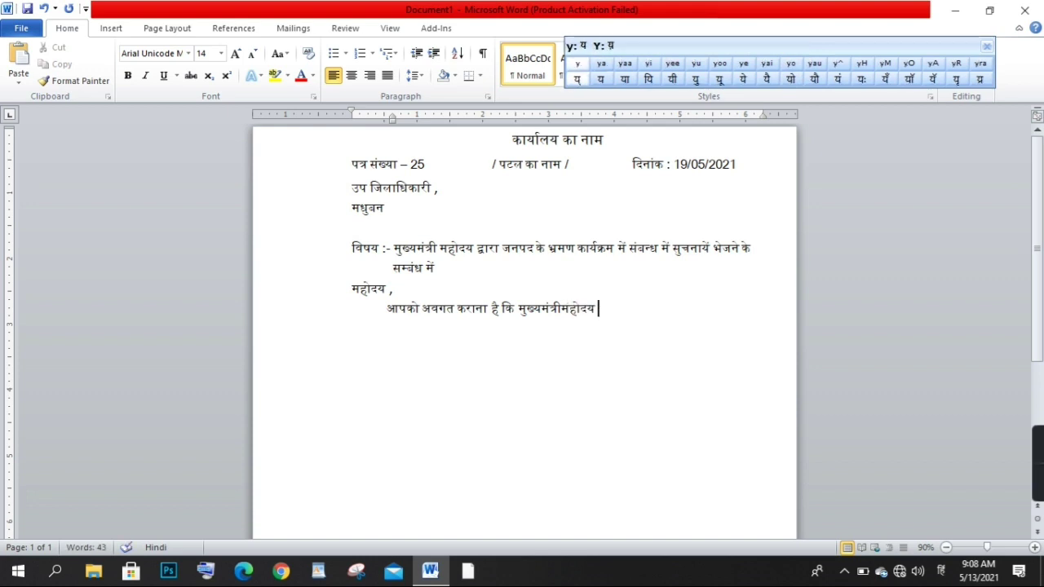
key(Left)
key(Left)
key(Left)
key(Left)
key(Right)
key(Right)
key(Right)
key(Right)
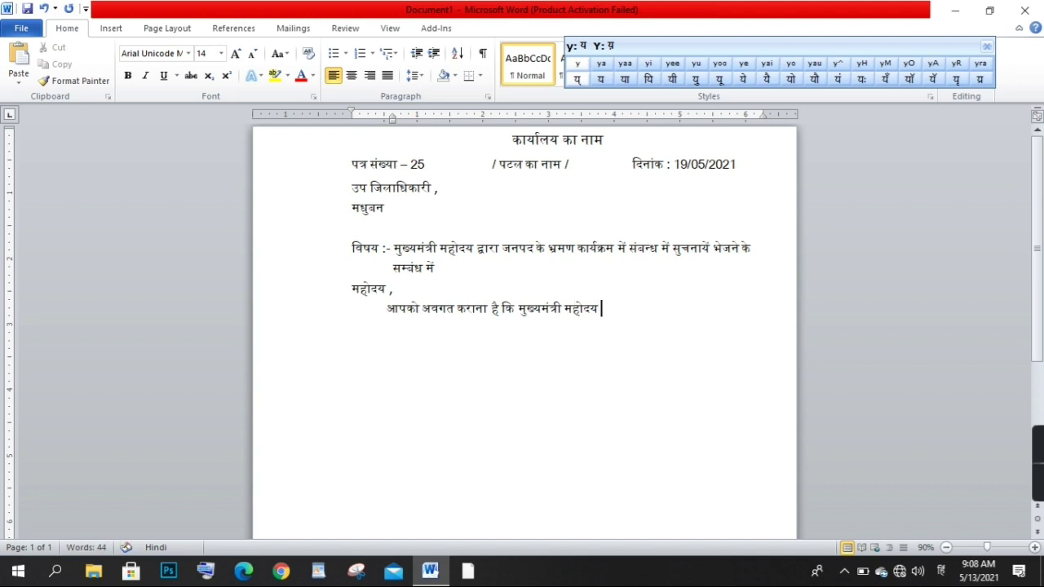
Step: Continue the body line with "का भ्रमण कार्यक्रम", correcting the joined letters in the last word
text(का )
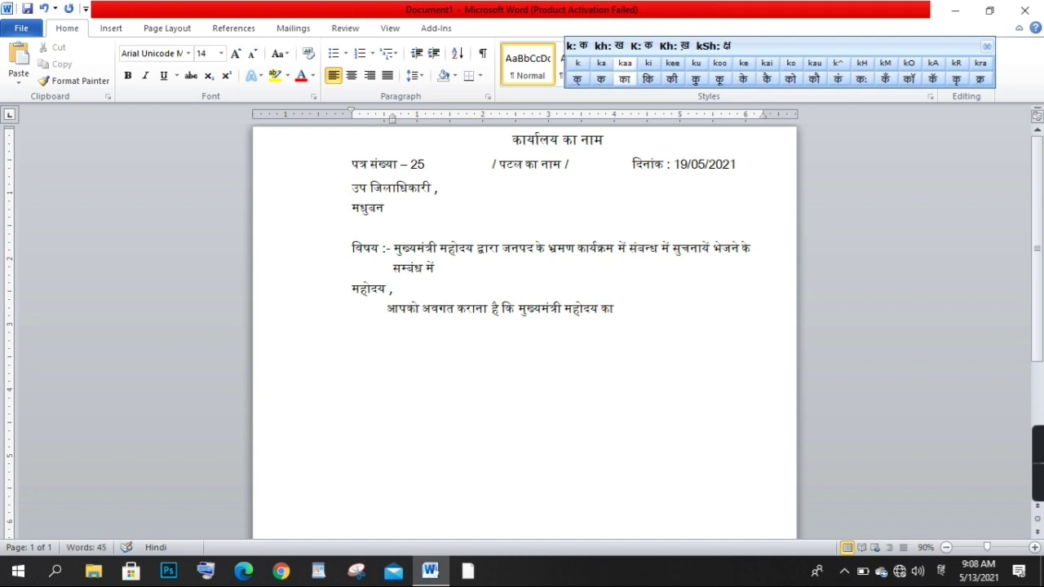
text(भ्रम)
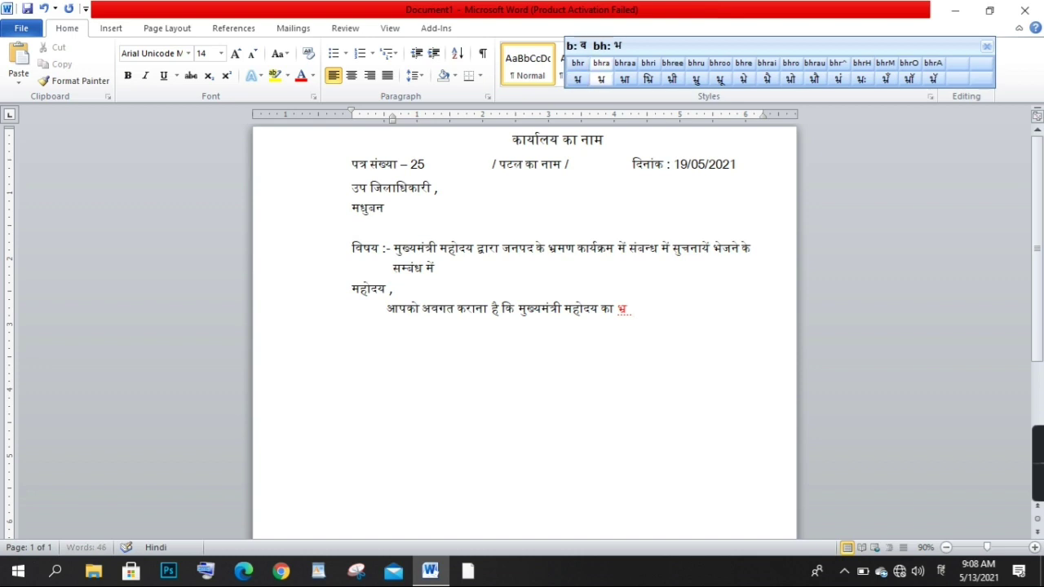
text(ण)
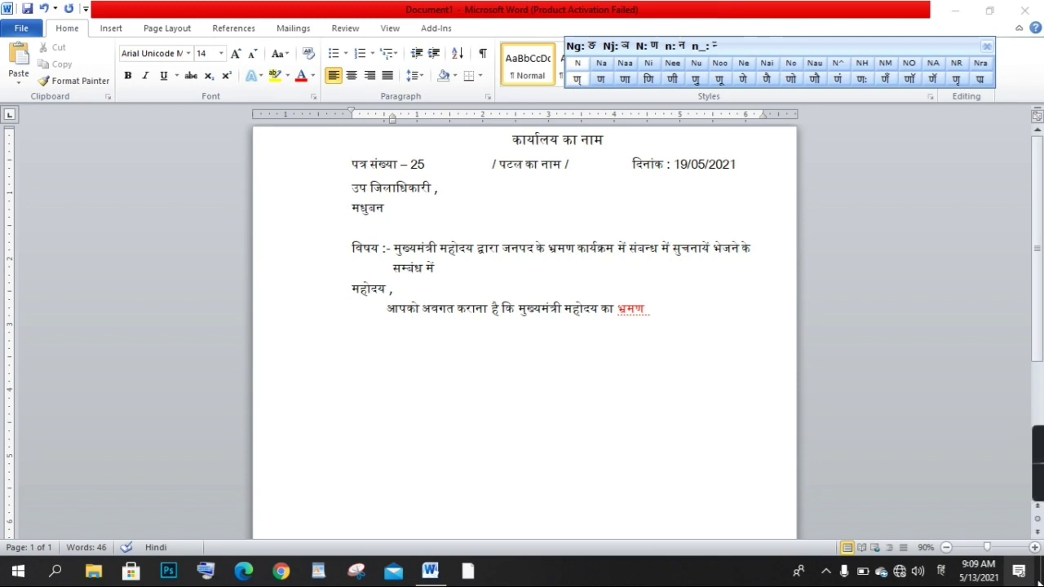
click(654, 303)
text(का)
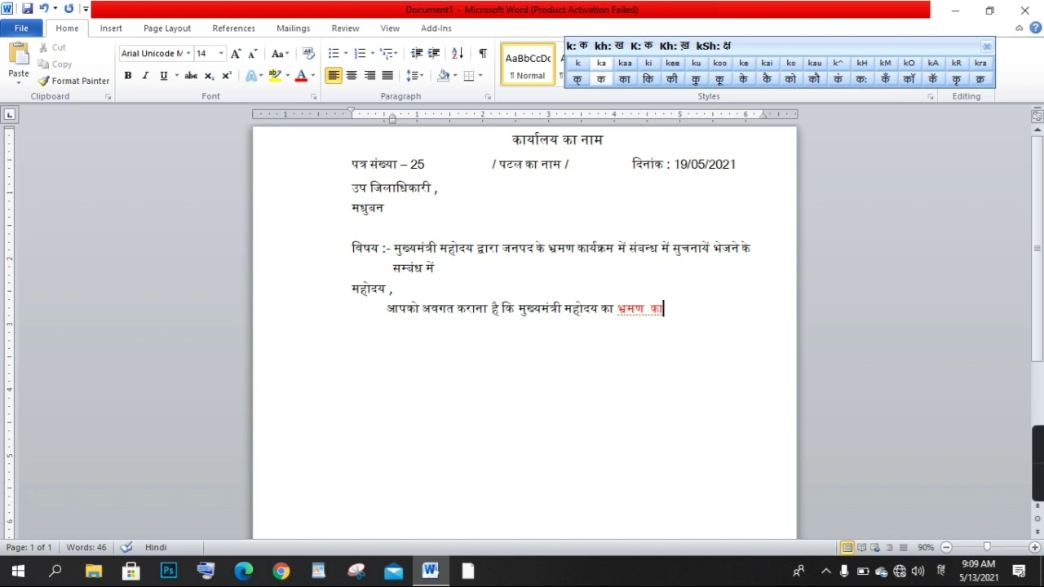
text(र्य)
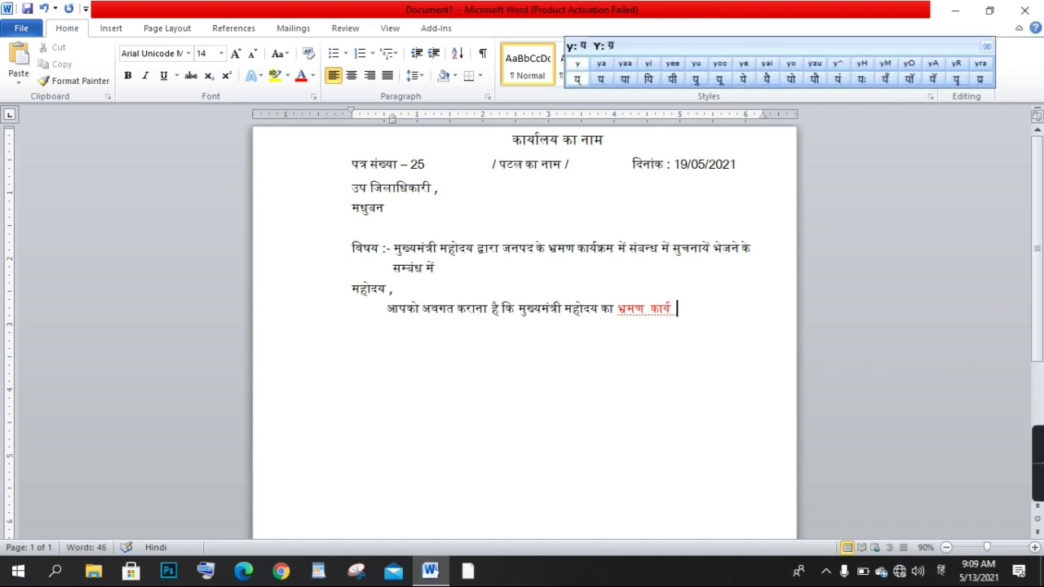
text(क्)
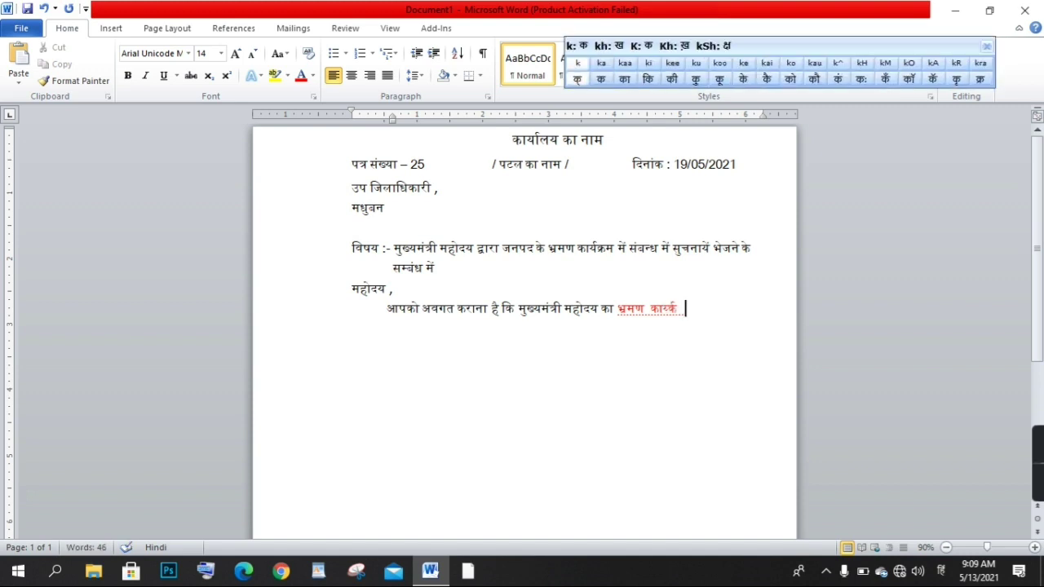
key(BackSpace)
text(क्र)
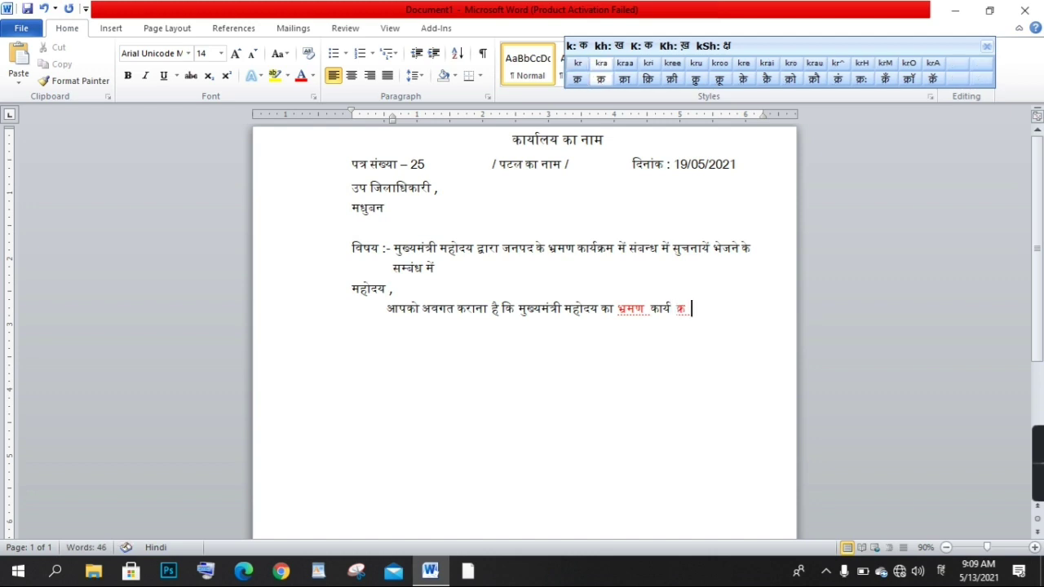
text(m)
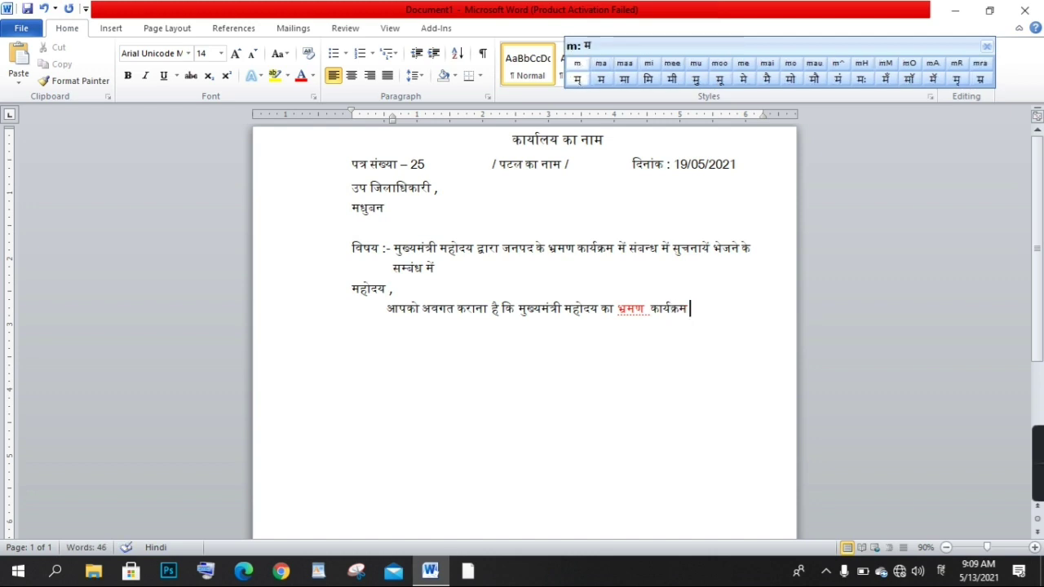
Step: Add "दिनांक" after "कार्यक्रम", rewriting its ending with the missing nasal dot, and follow it with a dotted blank for the date
text( dinaa)
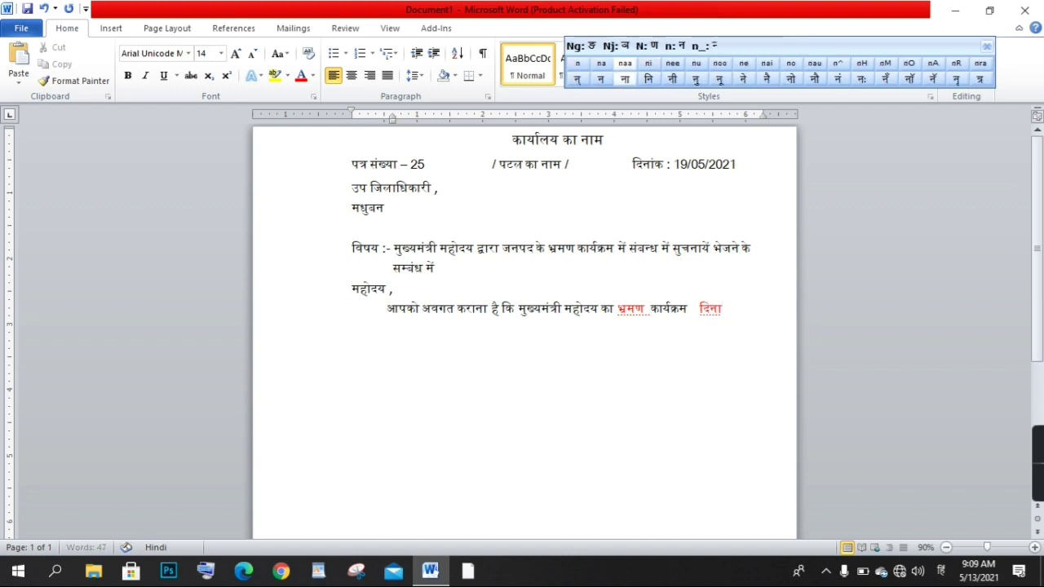
text(k)
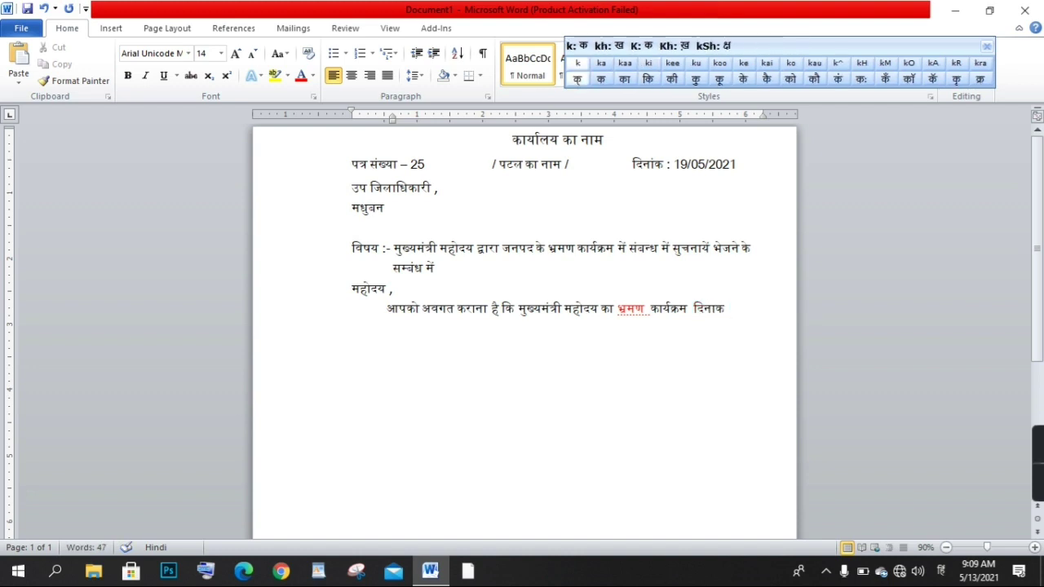
key(BackSpace)
key(BackSpace)
key(BackSpace)
key(BackSpace)
text(naa^k)
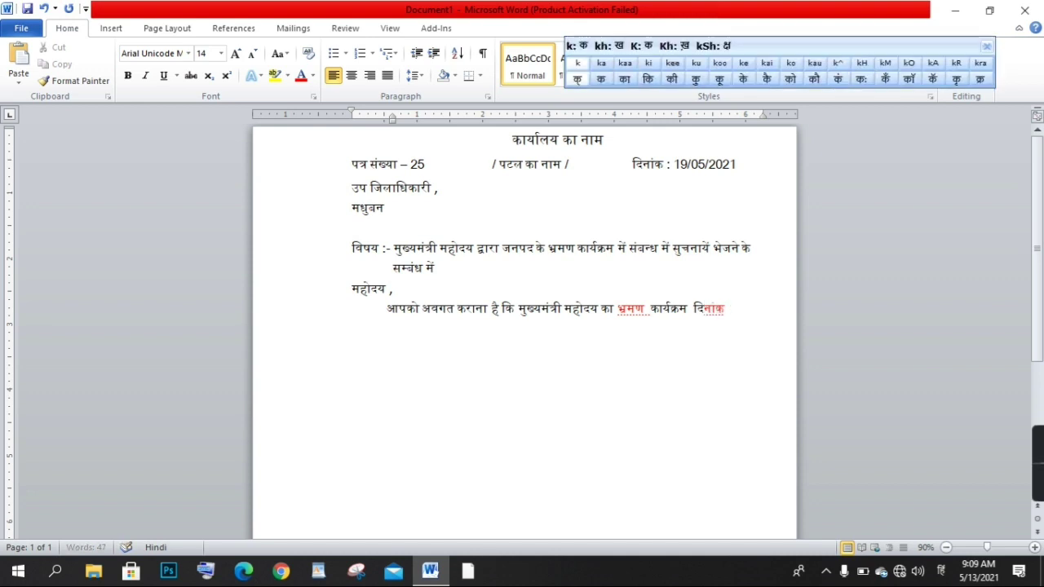
text( .........)
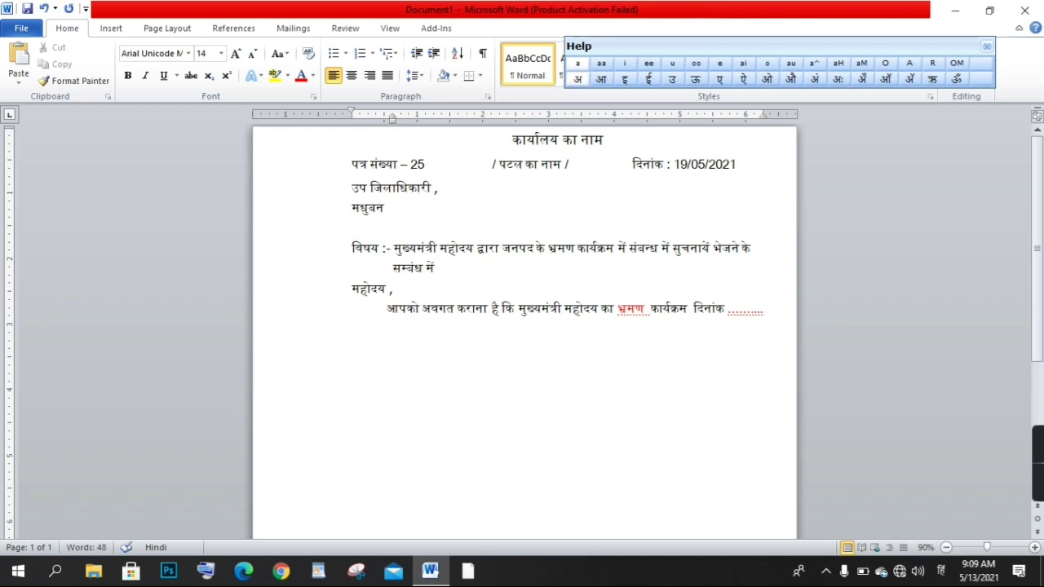
Step: Continue the sentence after the dotted blank with "को सुनिश्चित हुआ है आप"
text(ko s)
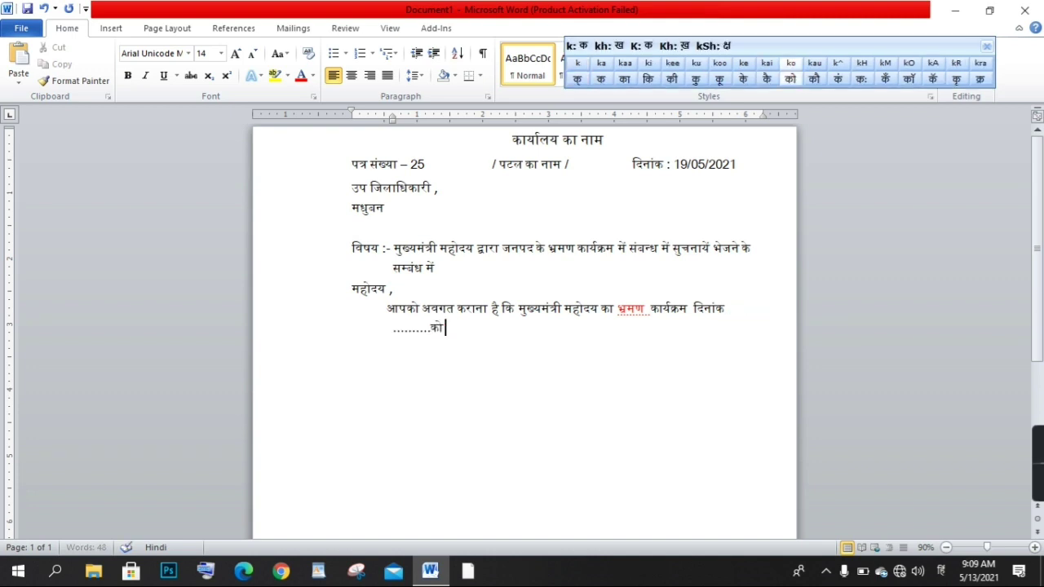
text(u)
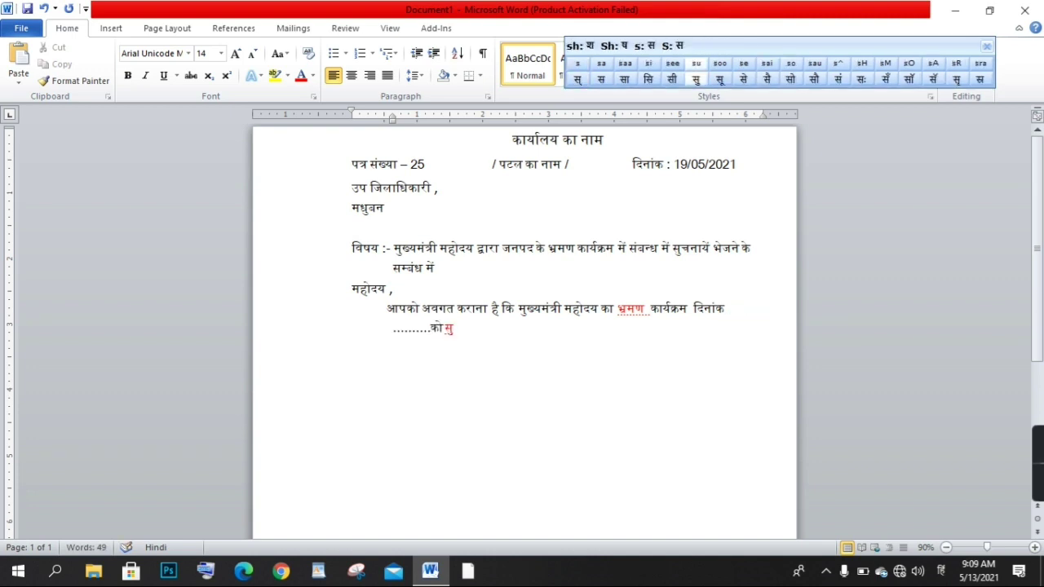
text(ni)
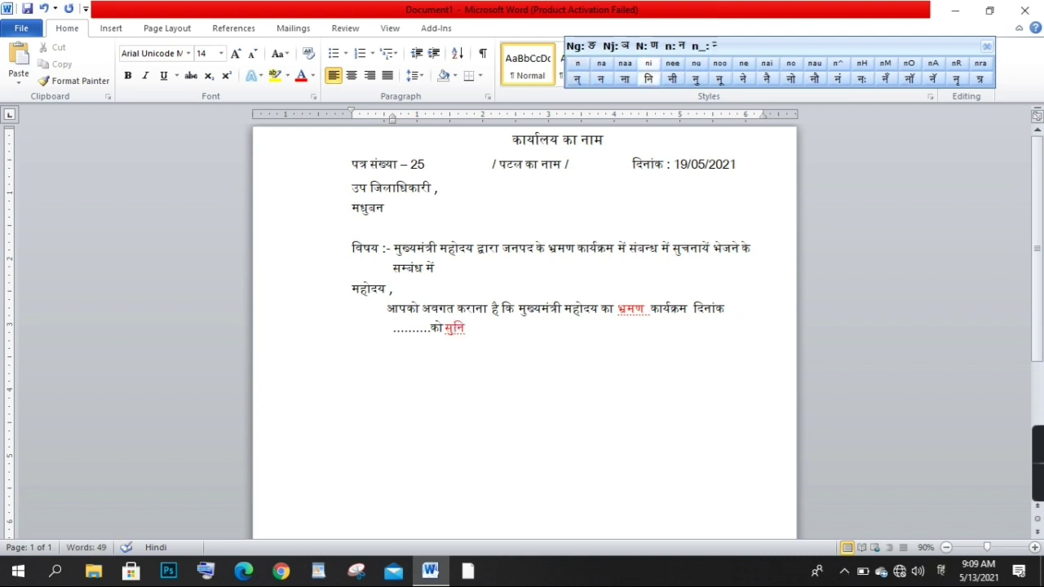
text(s)
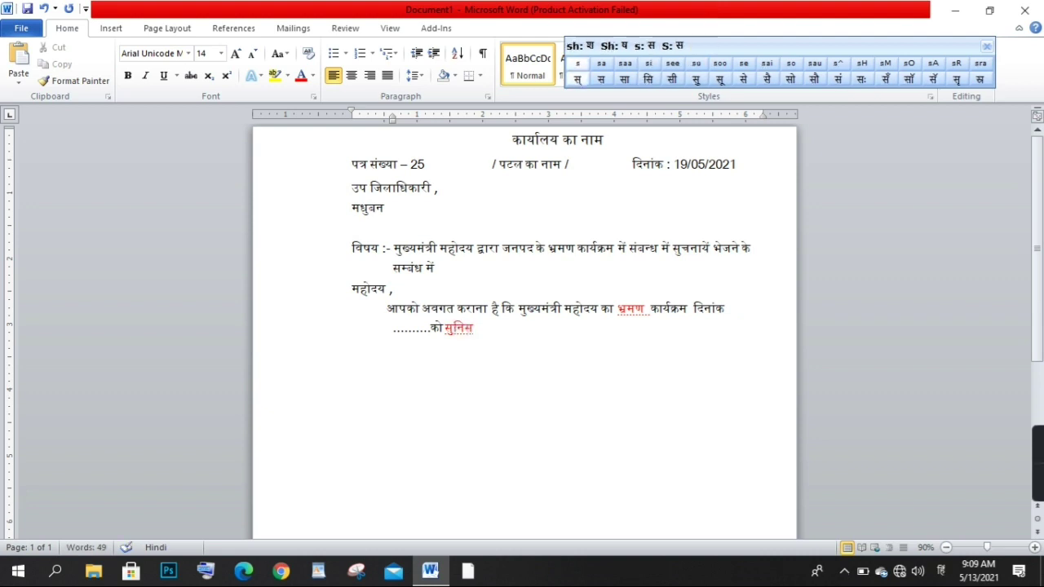
text(h)
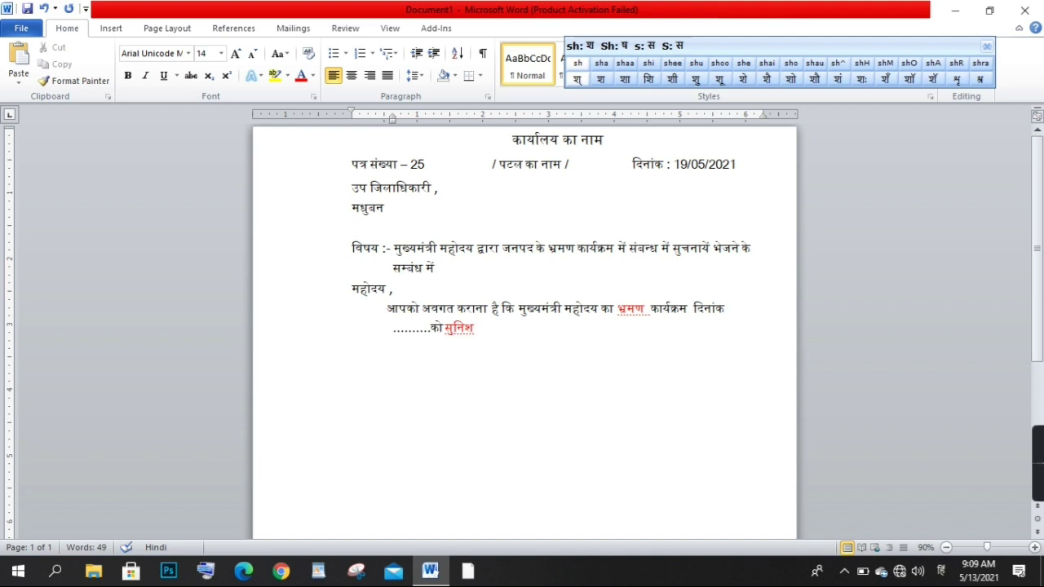
text(chi)
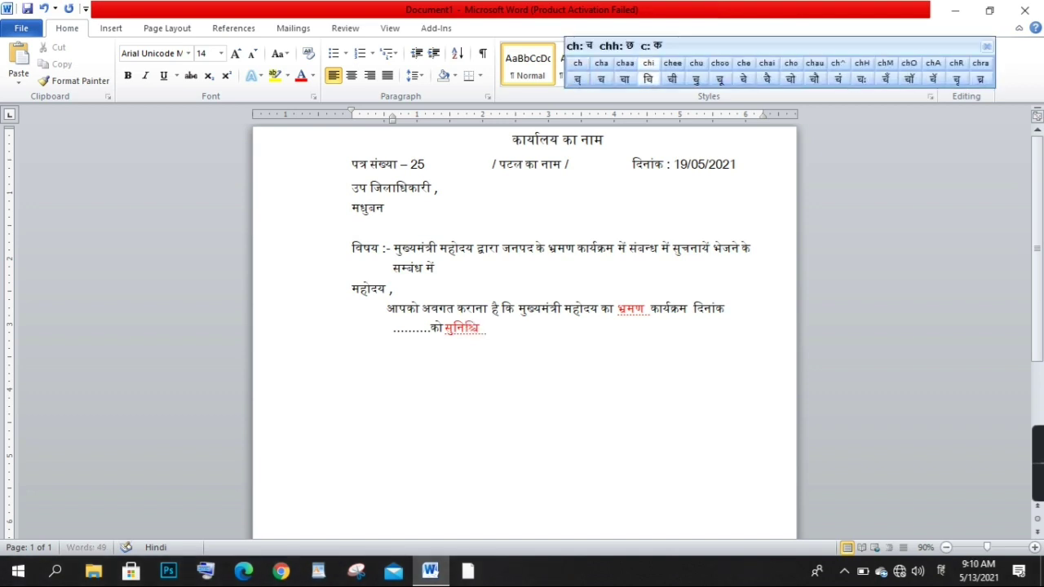
text(t )
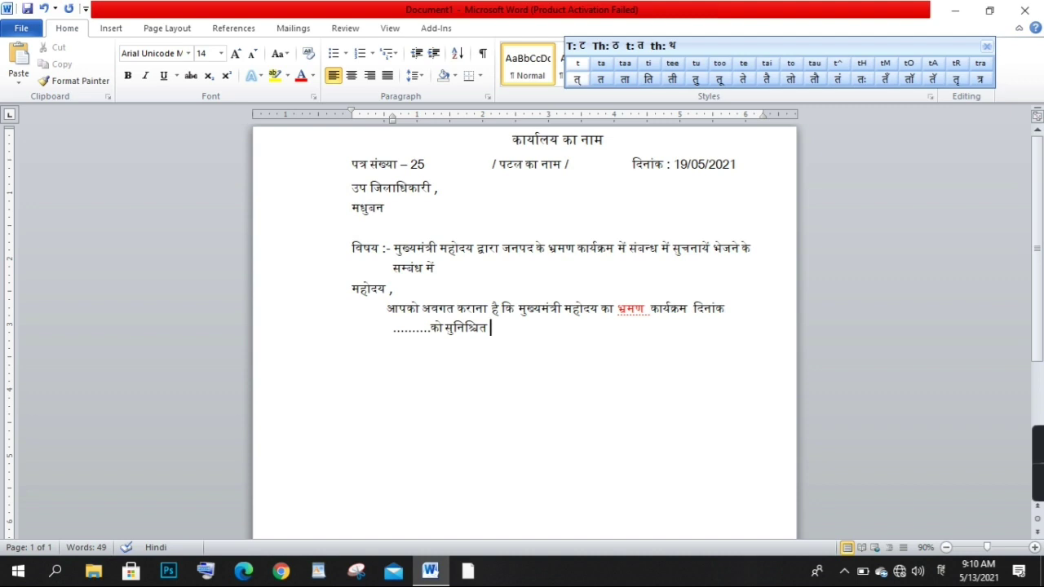
text(hua h)
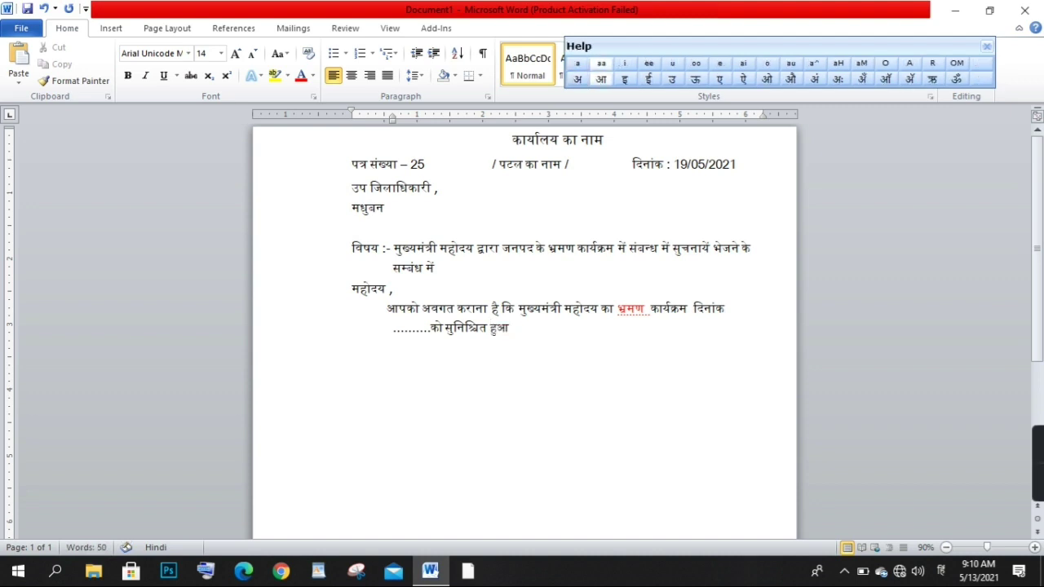
text(ai aap)
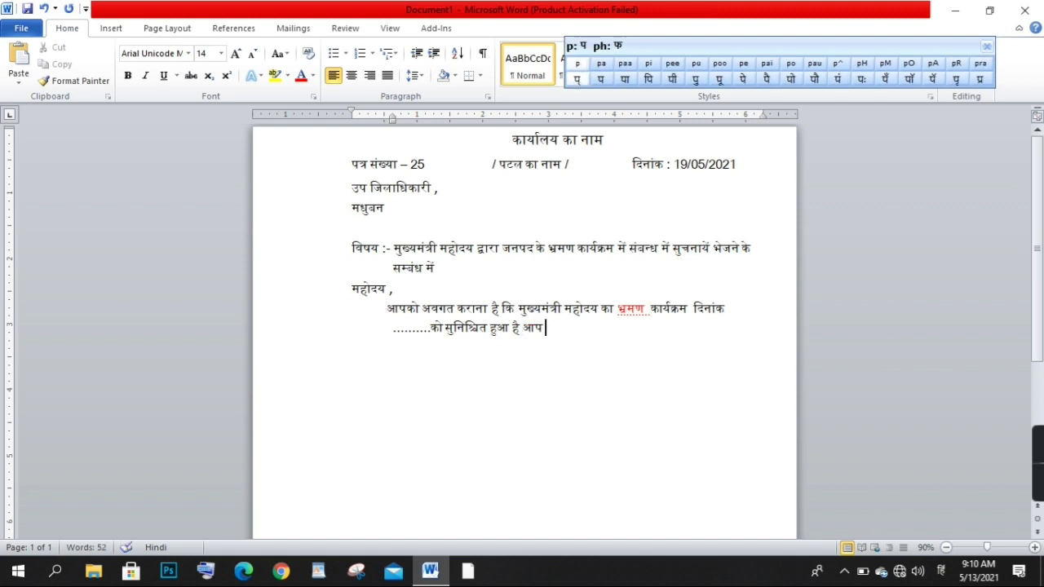
Step: Add "अपने" after "आप" in the body sentence, rewriting the word so it begins with the short vowel "अ"
text( aapne)
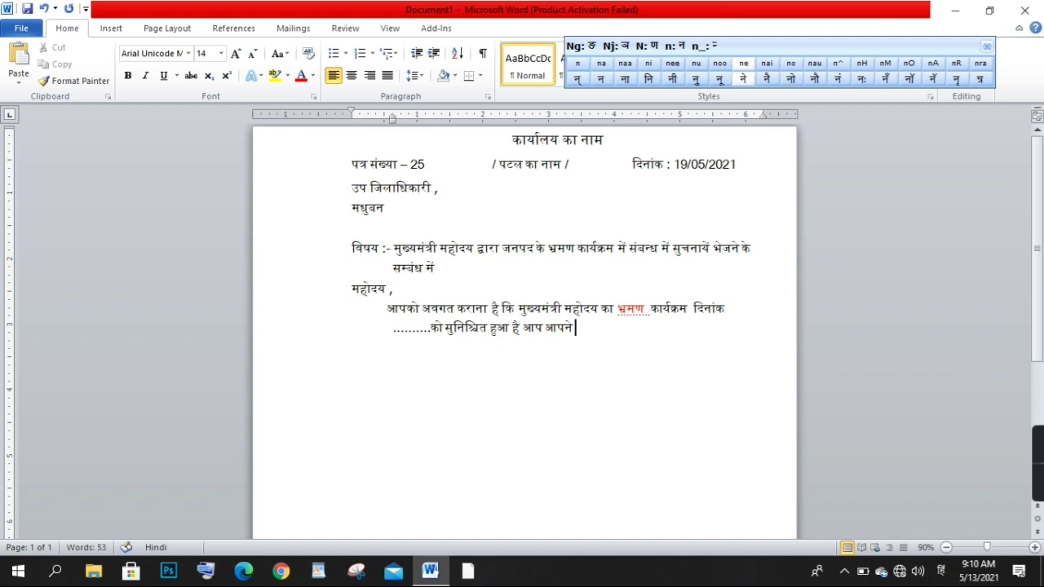
key(BackSpace)
key(BackSpace)
key(BackSpace)
key(BackSpace)
text(ap)
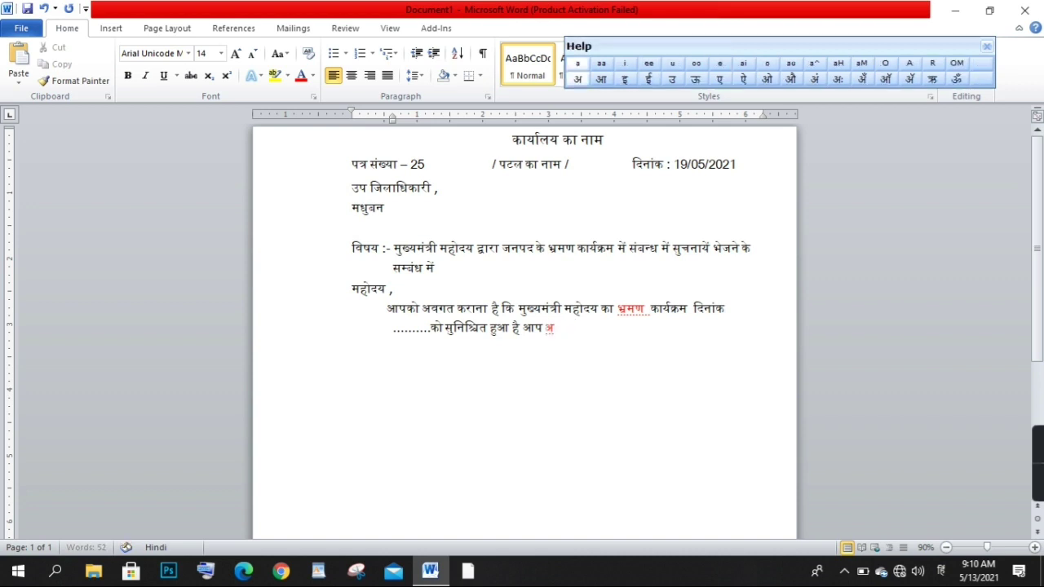
text(a)
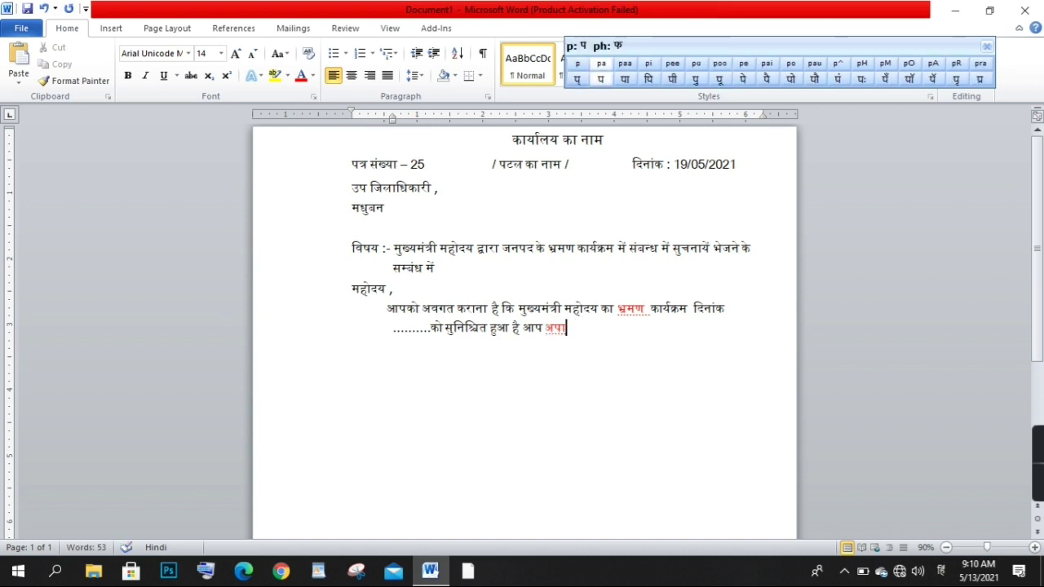
text(ne)
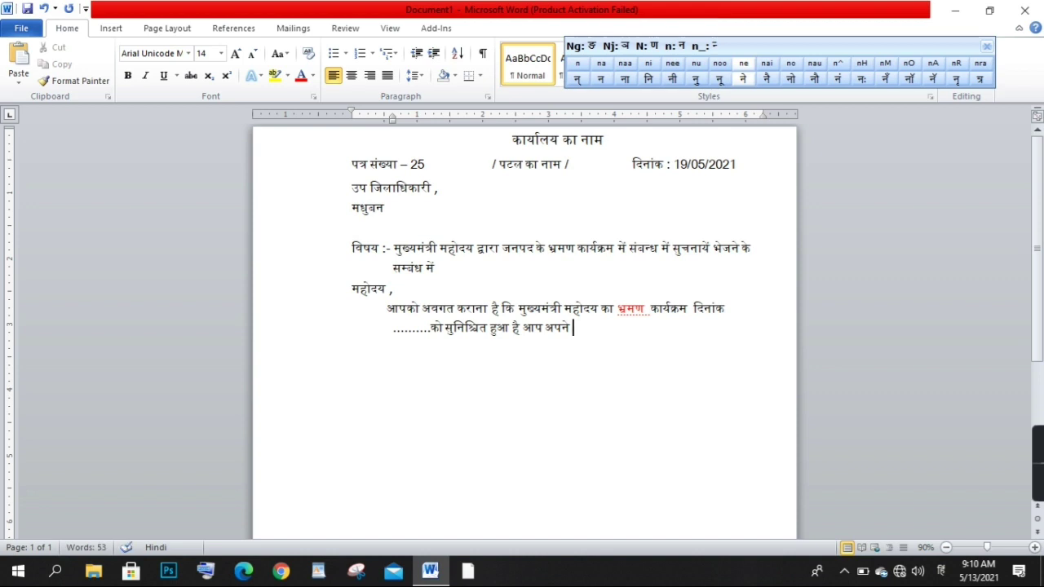
Step: Continue the body sentence with "कार्यालय से", separating the joined letters at the end of "कार्यालय"
text( kaa)
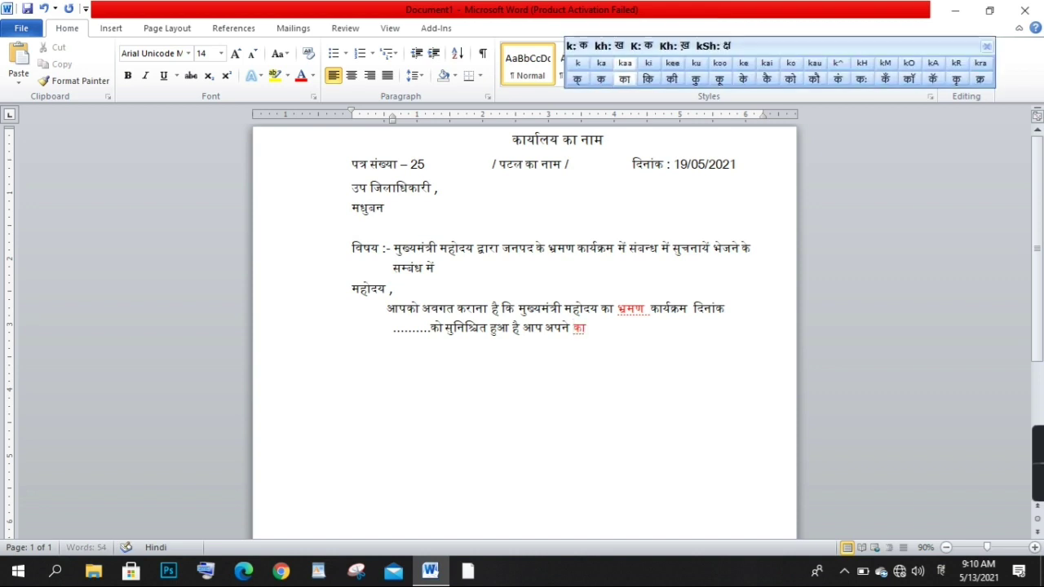
text(ryaa)
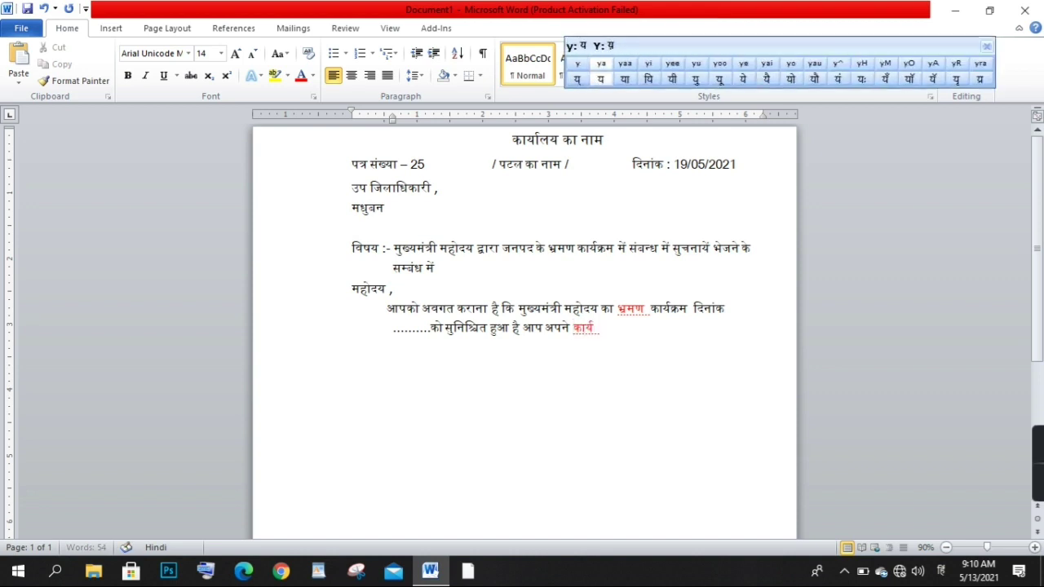
text(lay)
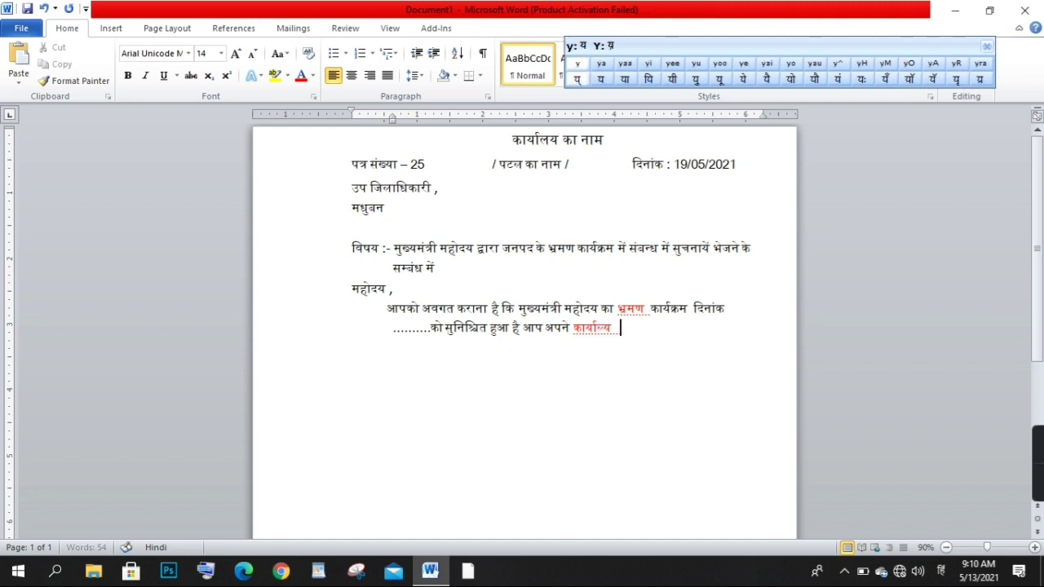
key(BackSpace)
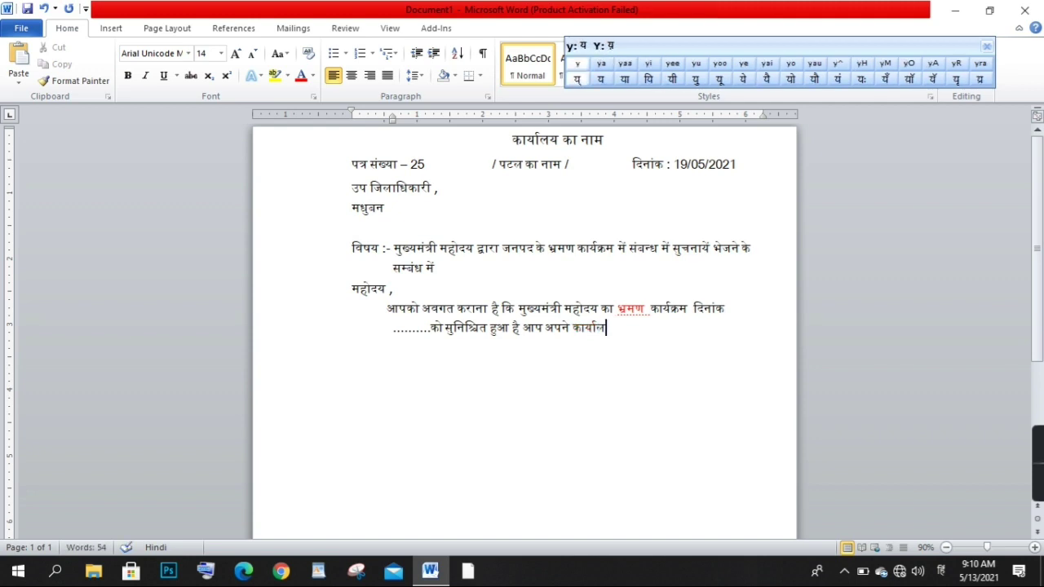
text(a)
key(BackSpace)
key(BackSpace)
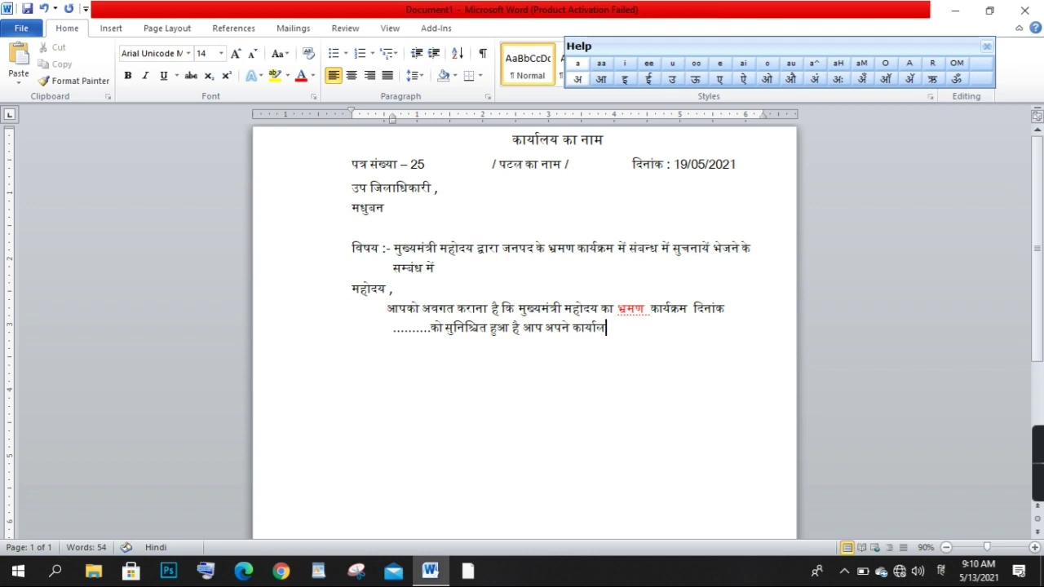
text(y)
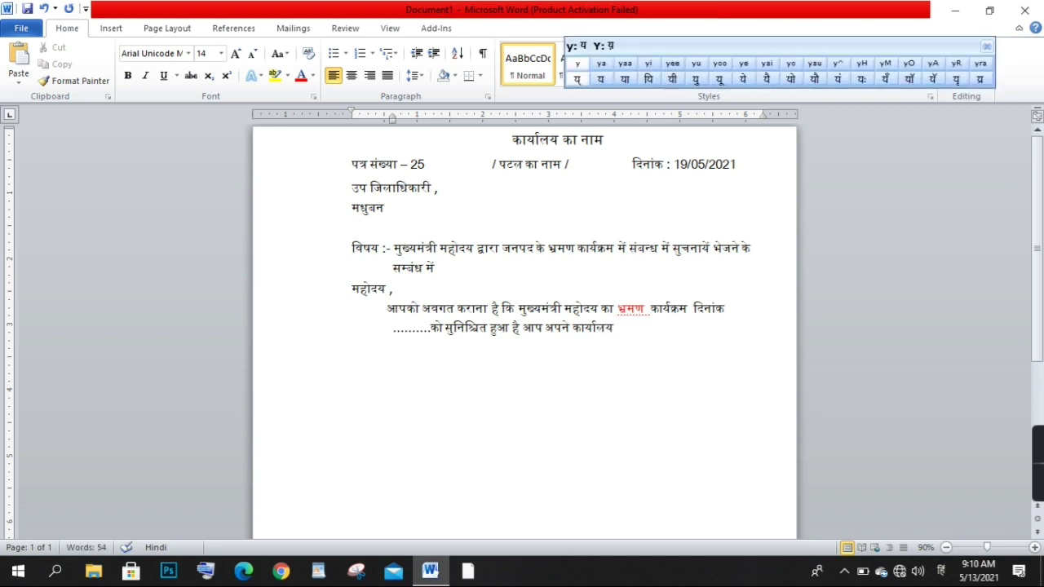
text( se)
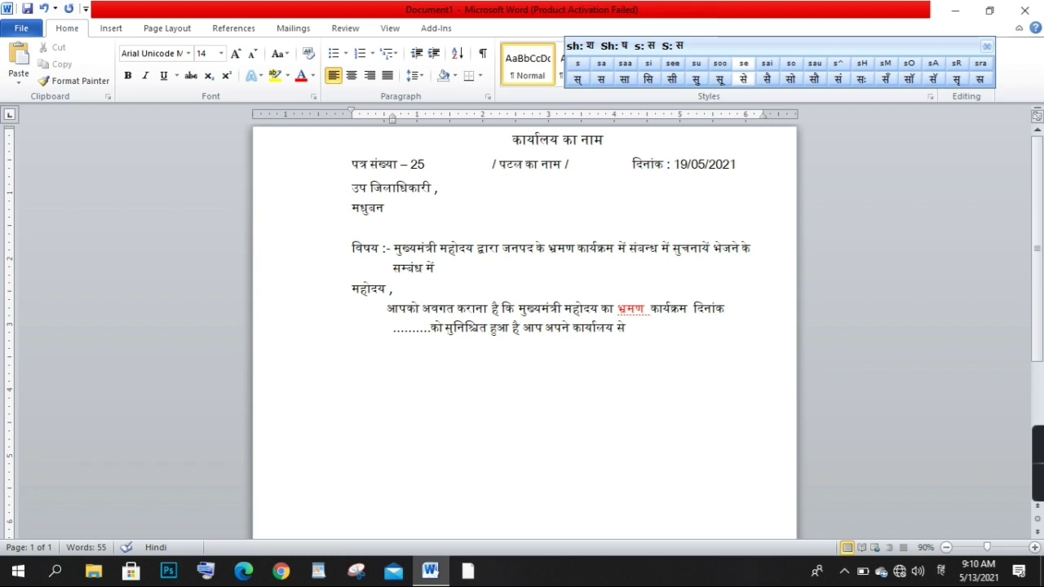
Step: Add "संबधित" after "से", replacing the mistaken first letter with "सं" and leaving no gap inside the word
text( m)
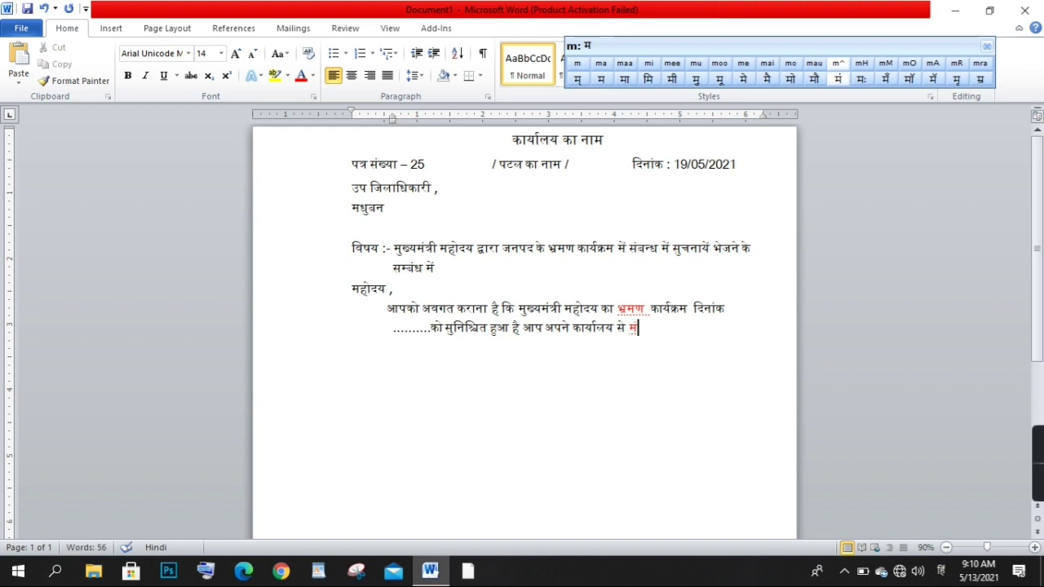
text(ba)
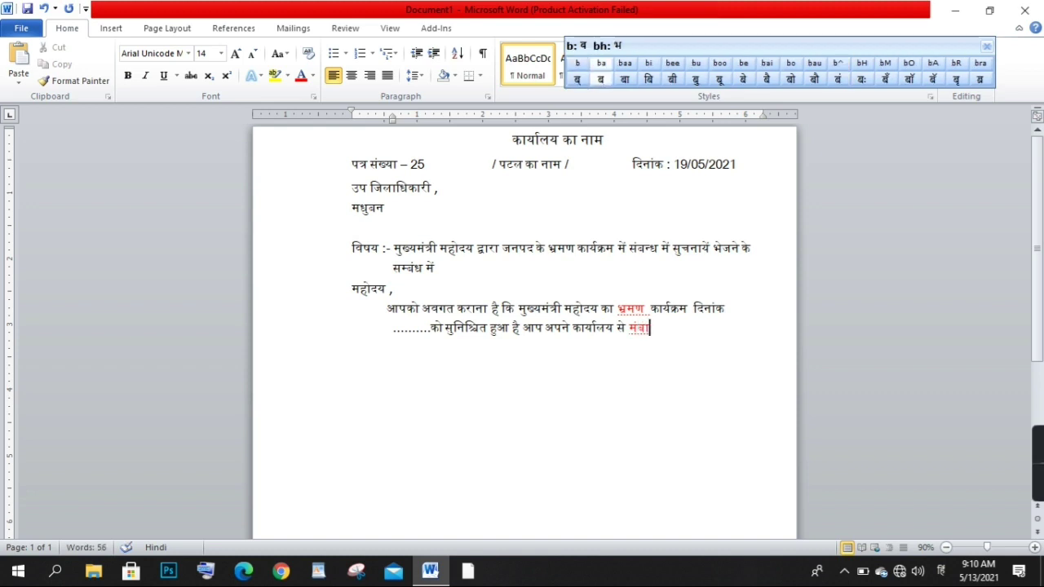
text(dhi)
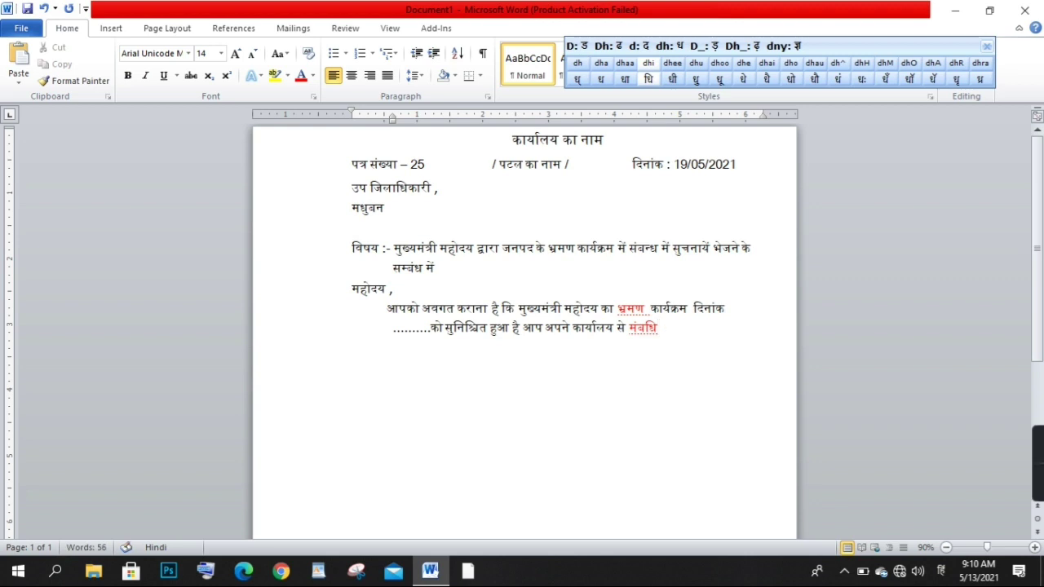
text(t)
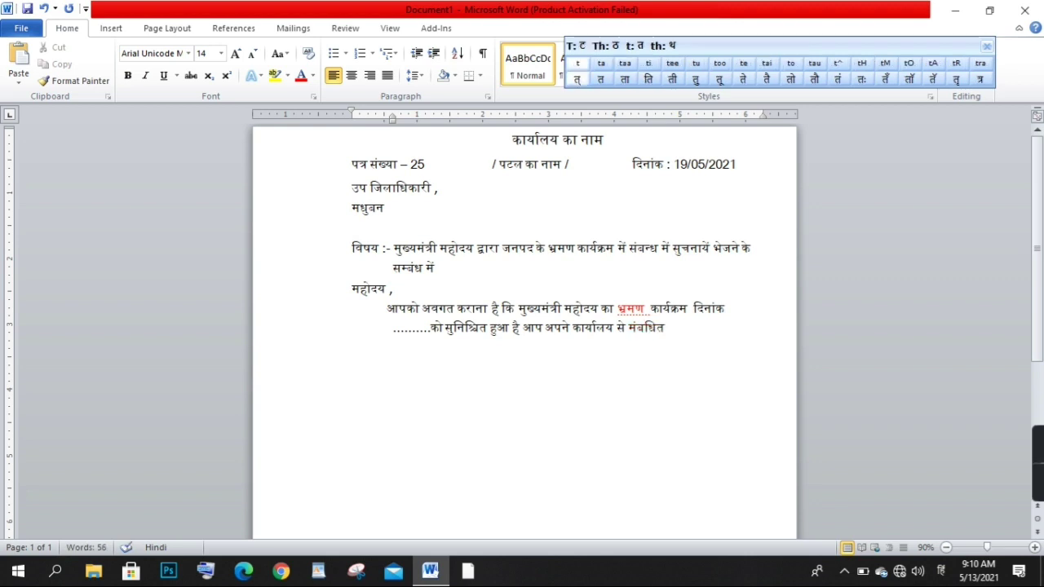
key(Left)
key(Left)
key(Left)
key(BackSpace)
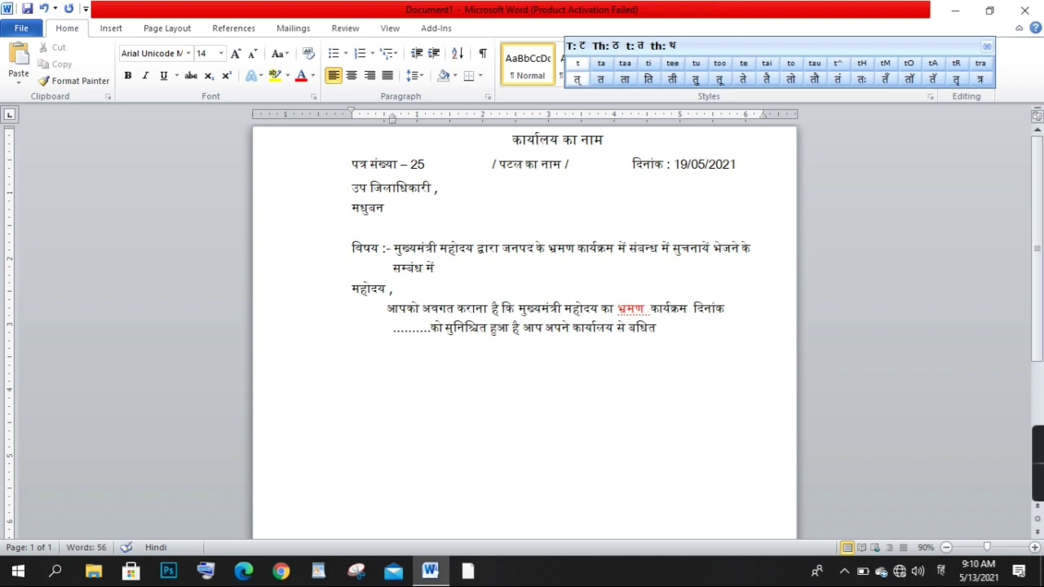
text(s^)
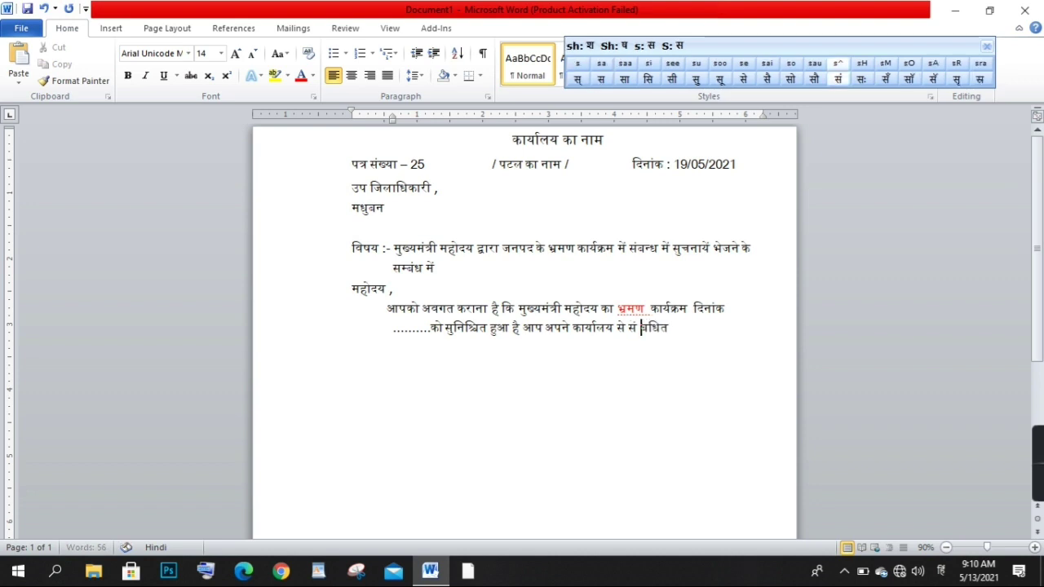
key(BackSpace)
key(Right)
key(Right)
key(Right)
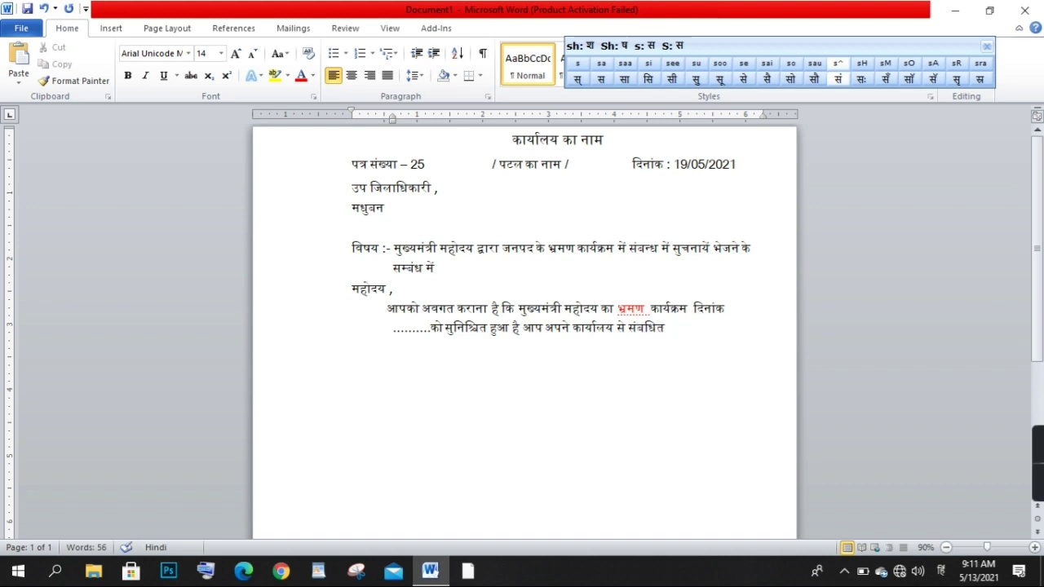
Step: Add "सूचनायें" after "संबधित", removing the extra vowel sign after "च"
text(सु)
text(ू)
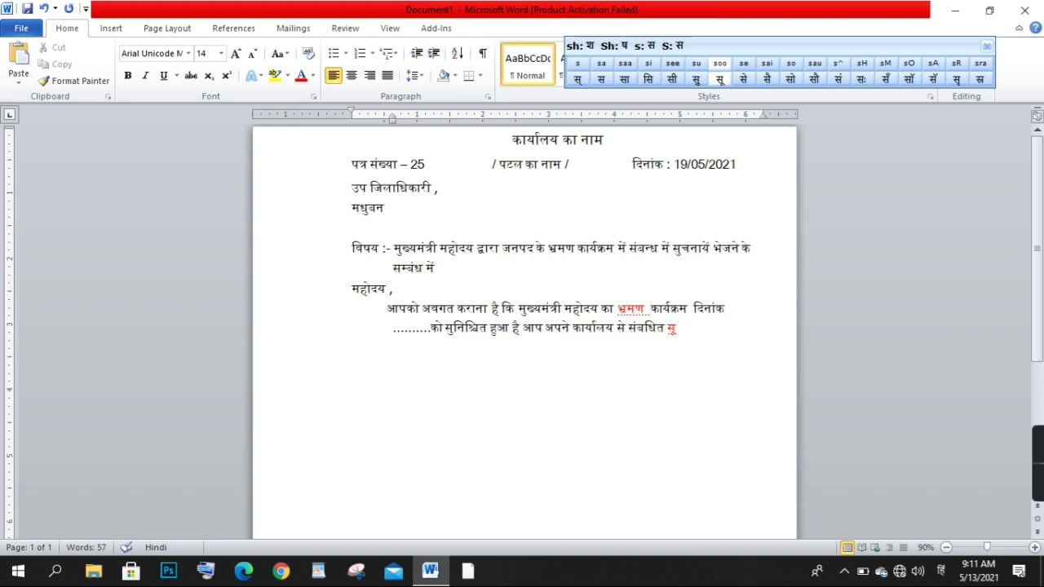
text(चा)
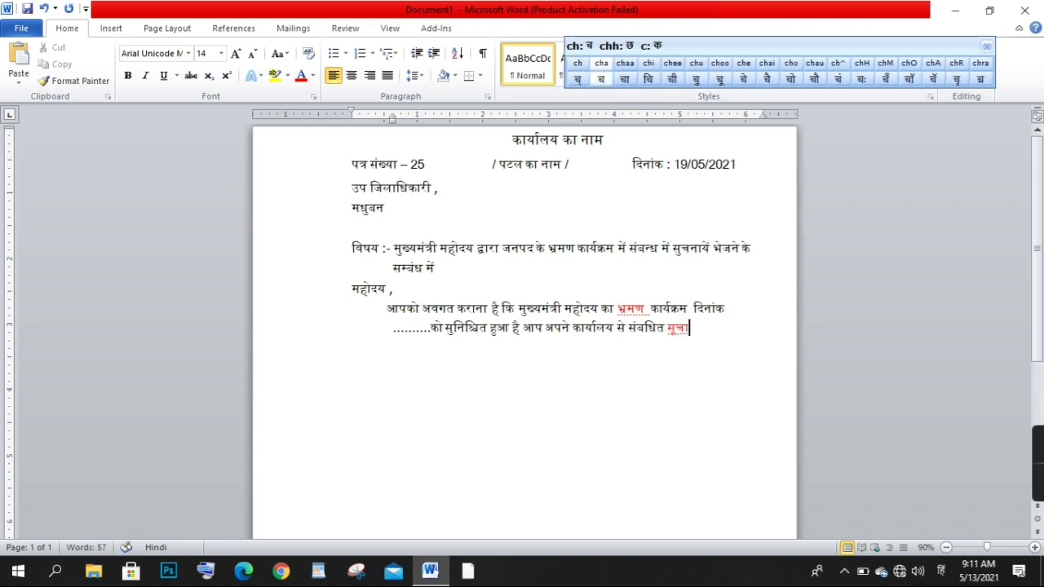
key(BackSpace)
text(नायें)
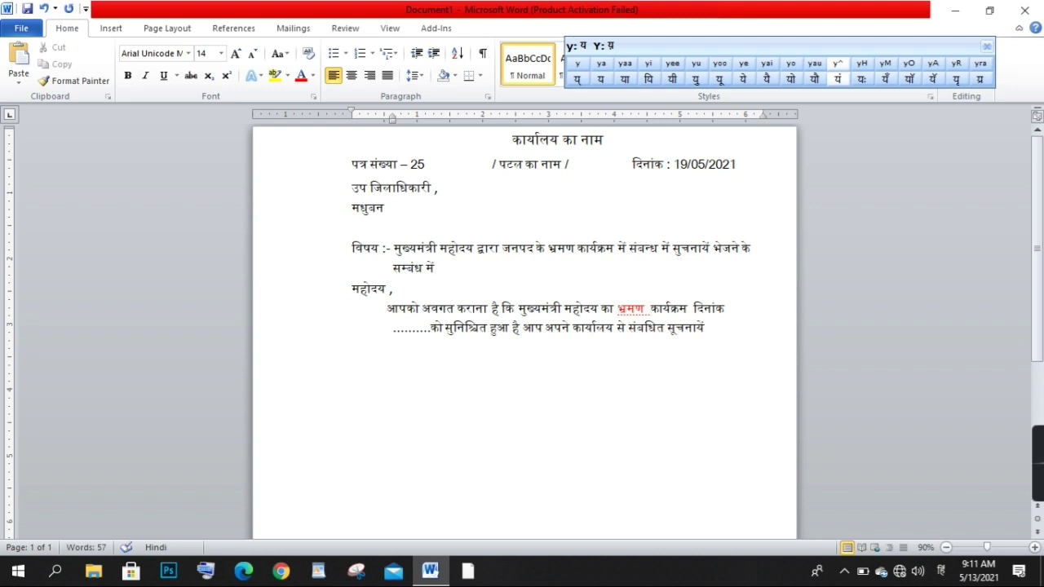
Step: Continue the body sentence with "उपलब्ध कराना"
text( u)
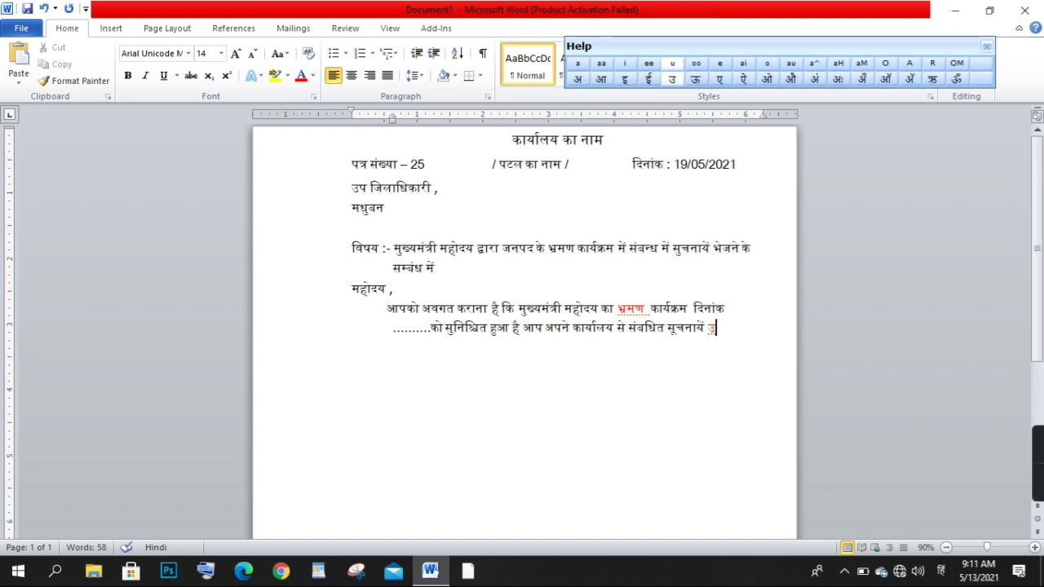
text(pal)
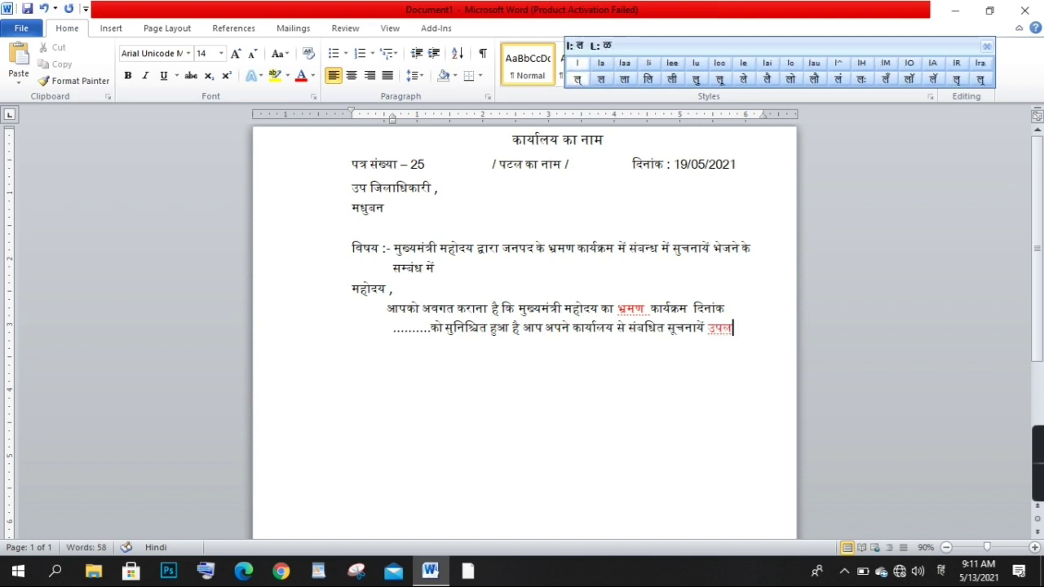
text(abdh)
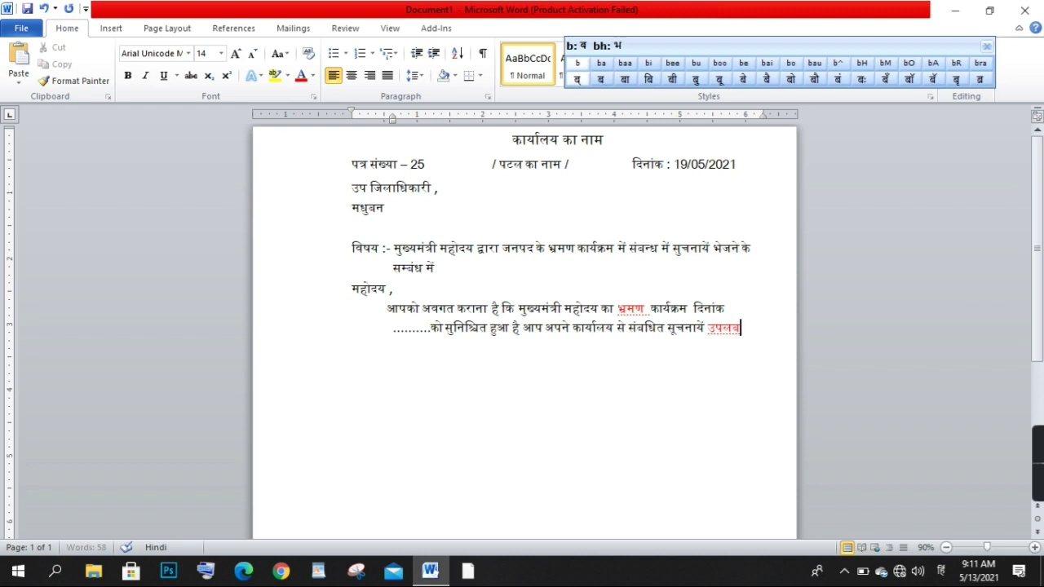
text( kaa)
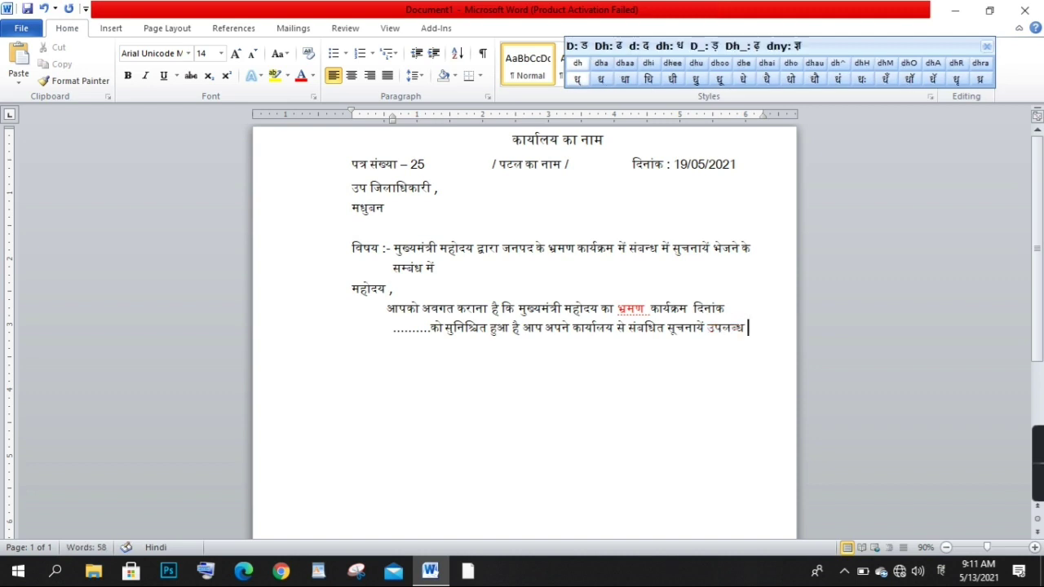
text(raa)
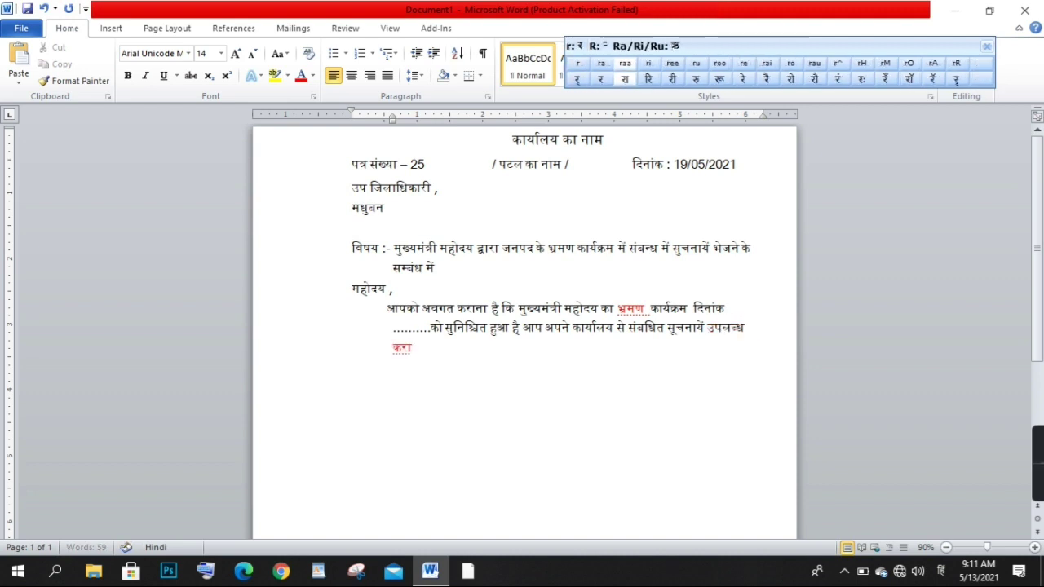
text(naa s)
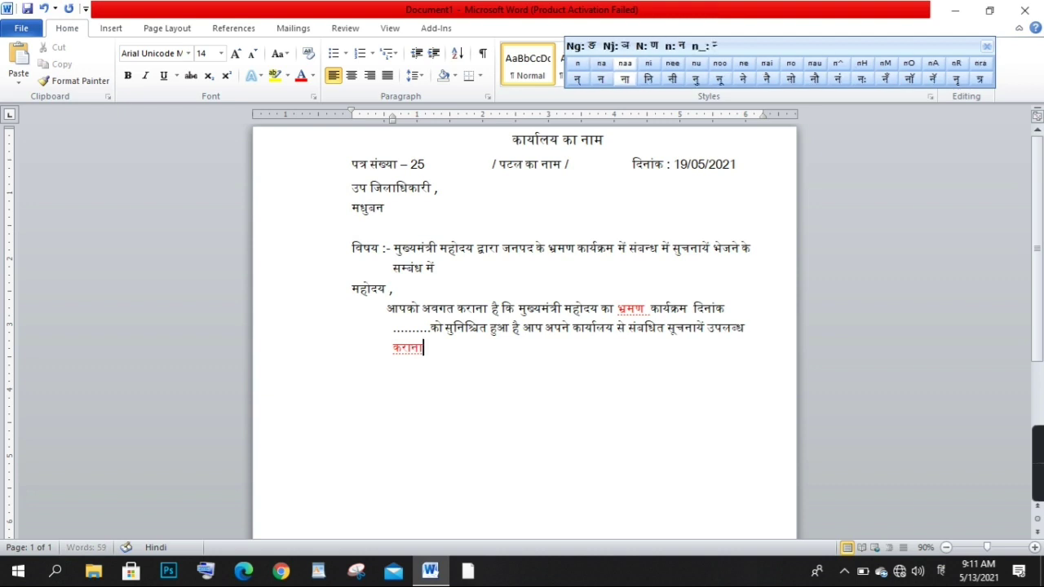
Step: Finish the body sentence with "सुनिश्चित करे" and close it with a "|" full-stop mark
text(u)
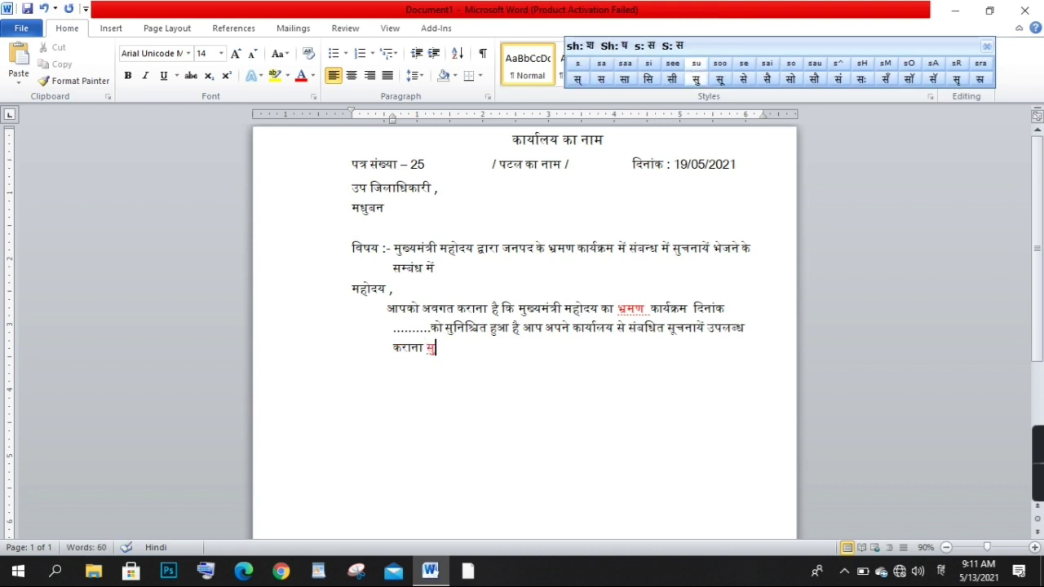
text(nish)
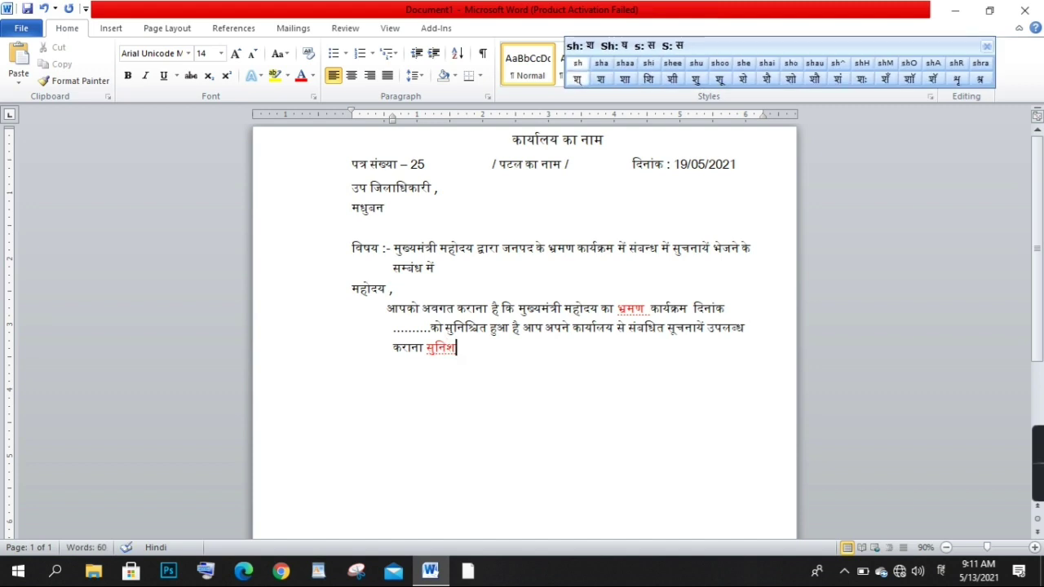
text(chi)
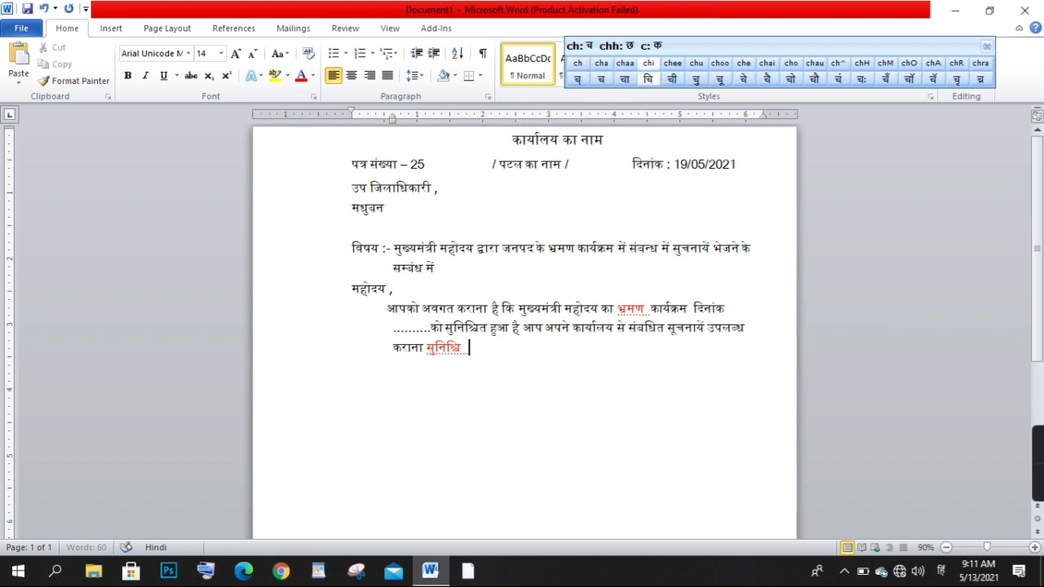
text(t)
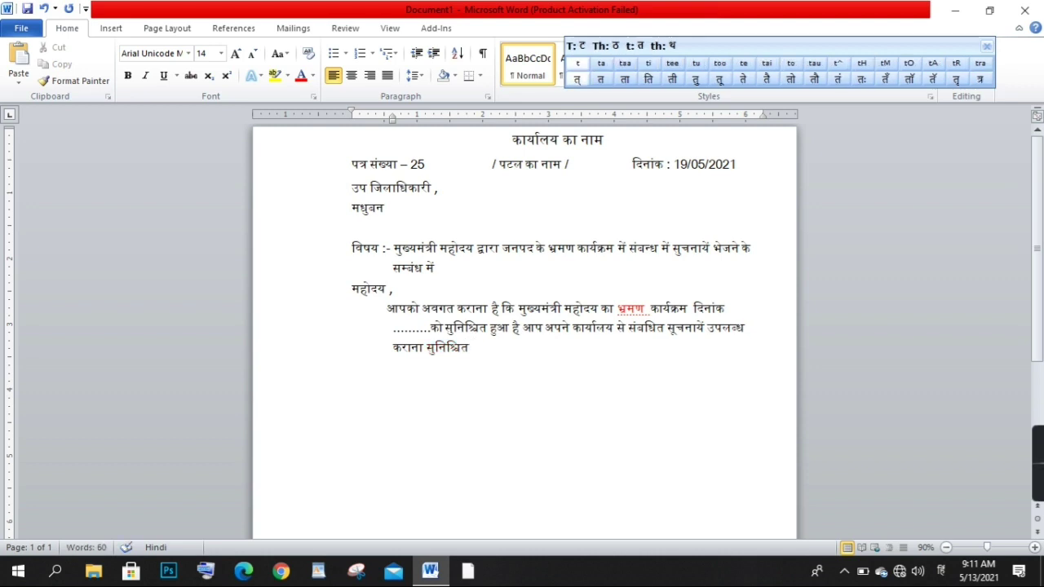
text( kare)
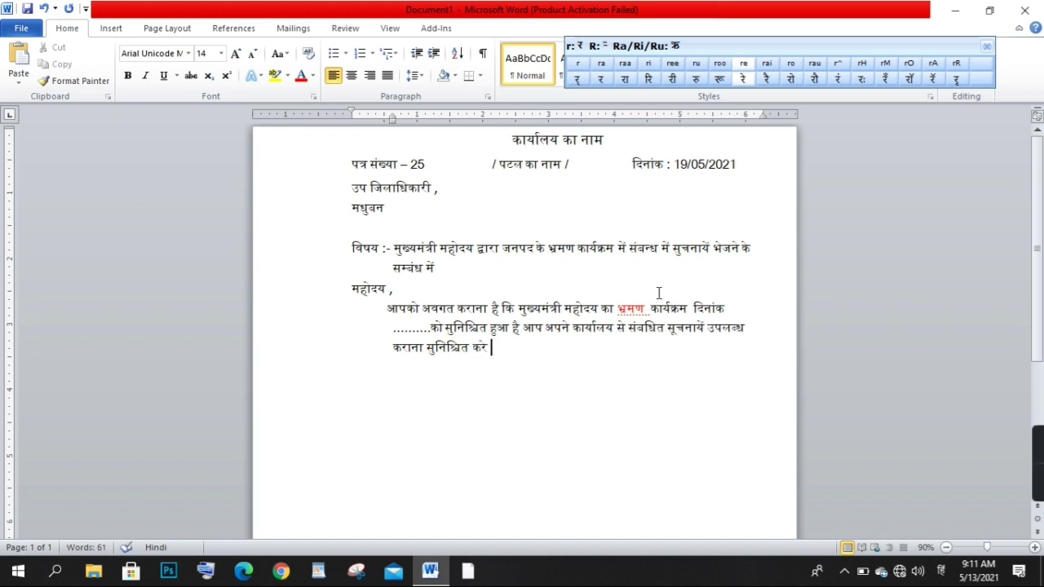
text( |)
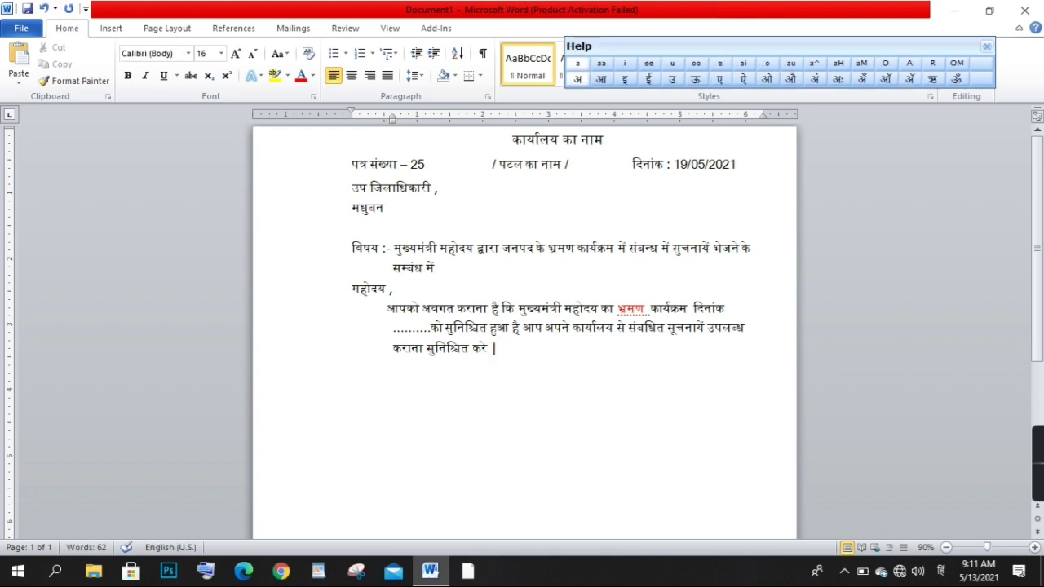
Step: Leave blank lines below the body paragraph to start the signature block, removing the stray letter "व"
key(Return)
key(Return)
key(Return)
text(v)
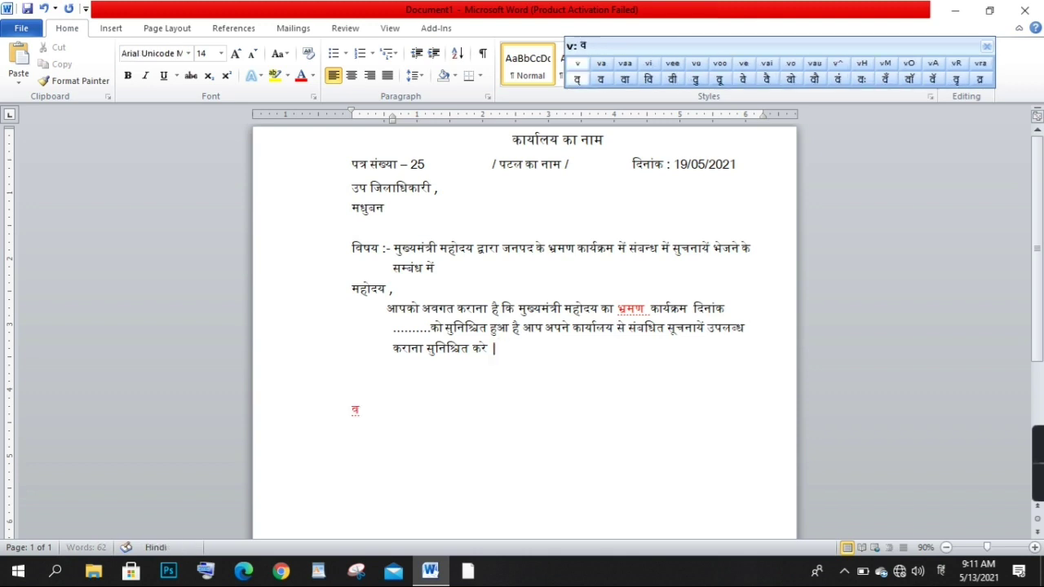
key(BackSpace)
text(jilaa)
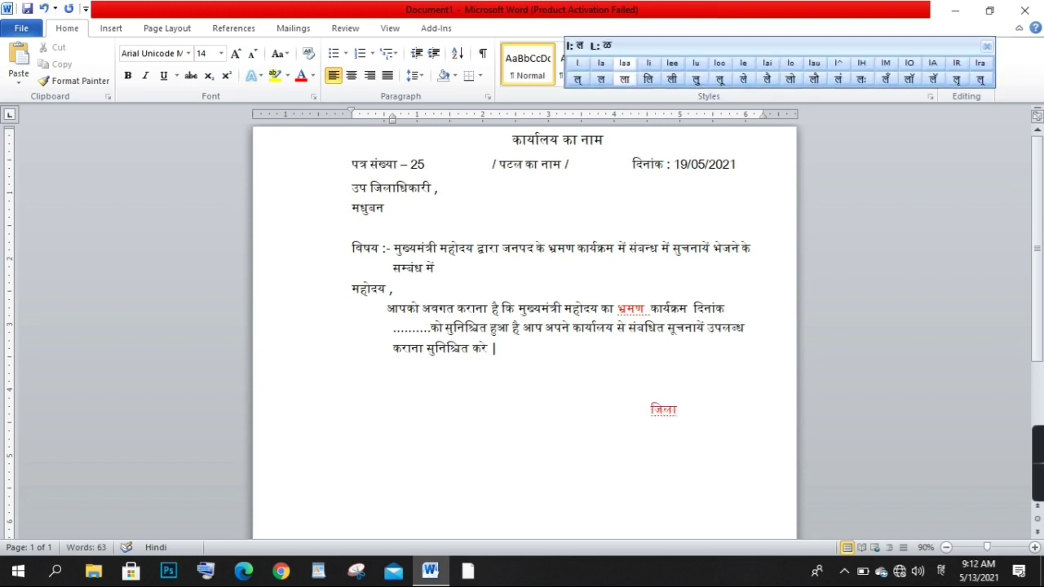
key(BackSpace)
key(BackSpace)
key(BackSpace)
key(BackSpace)
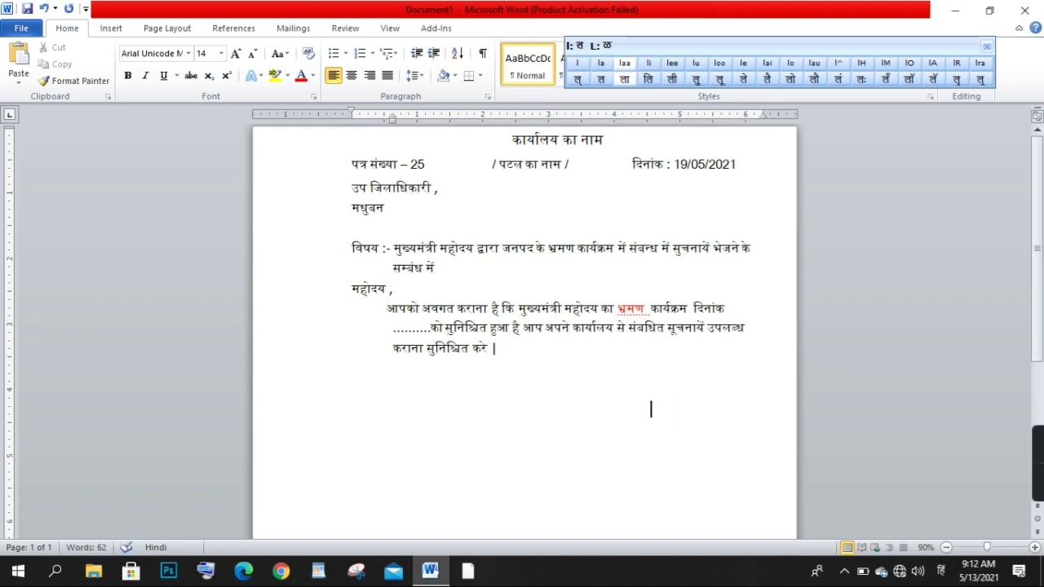
Step: Enter "अधिकारी का नाम" as the signature line, set toward the right margin below the body
text(a)
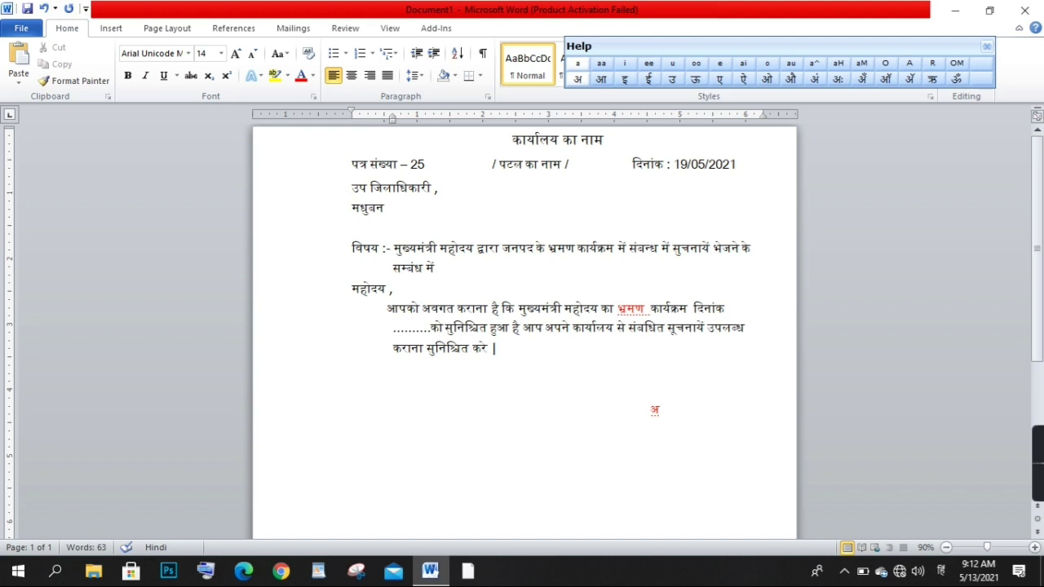
text(dhi)
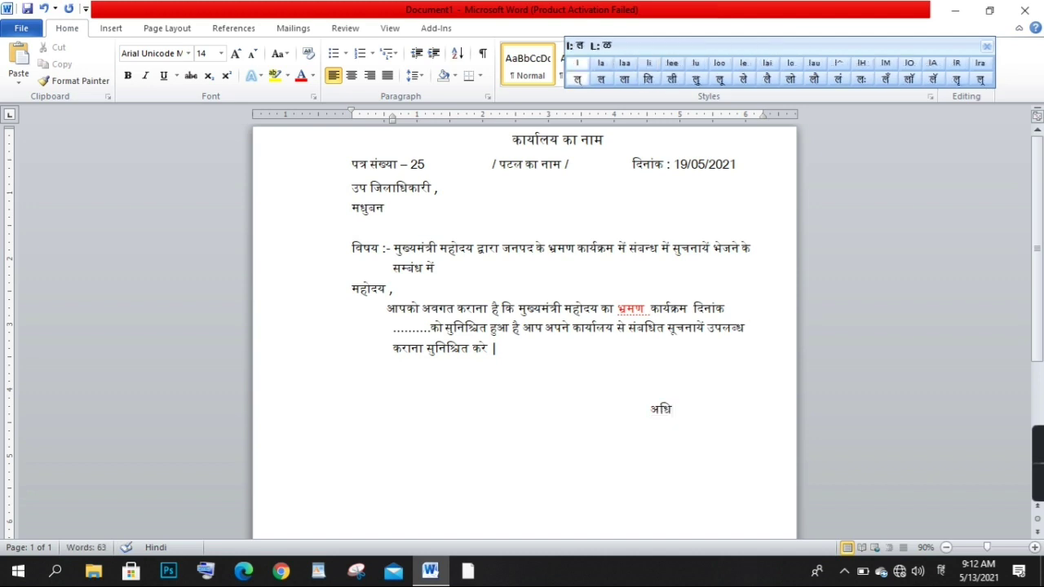
text(kaaree )
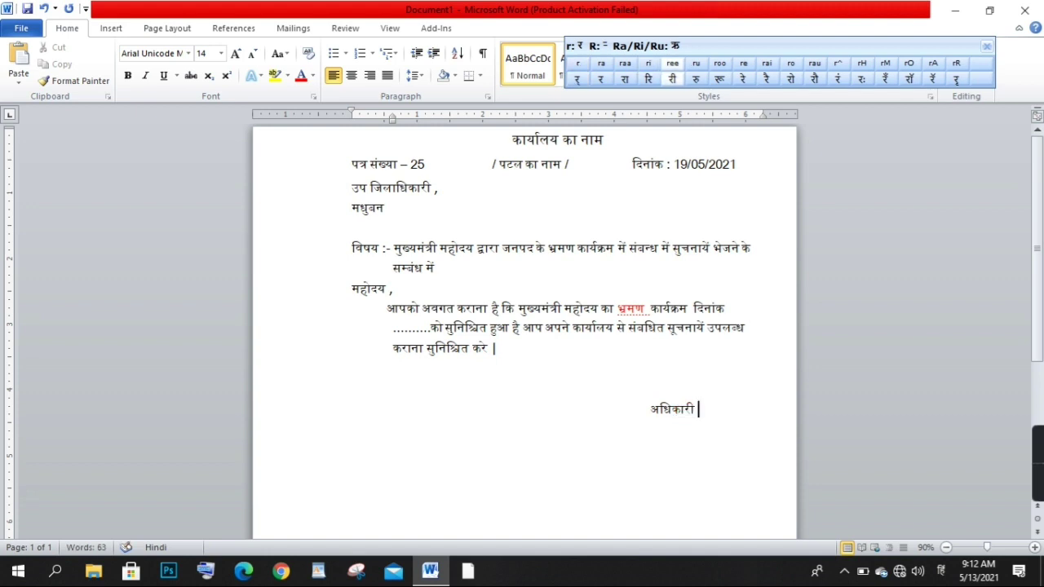
text(kaa naa)
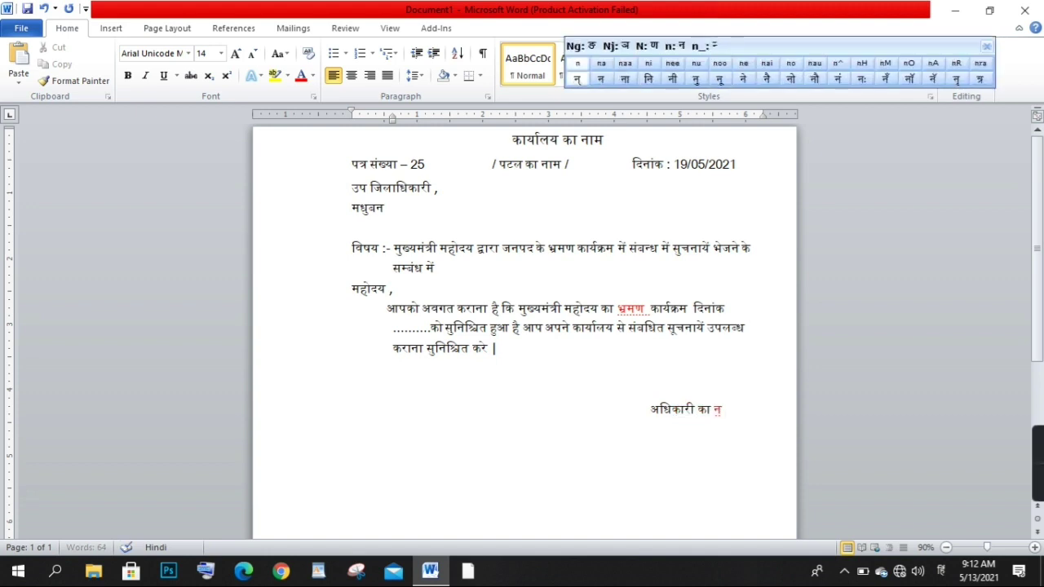
text(m)
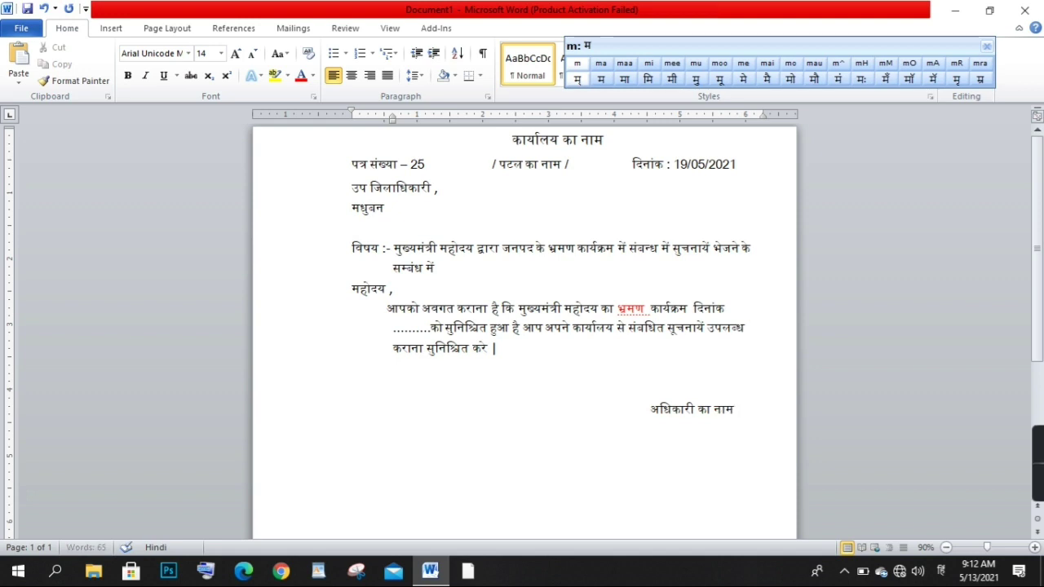
Step: Add "जनपद मऊ" on the line beneath "अधिकारी का नाम", using a standalone "ऊ" after "म"
key(Return)
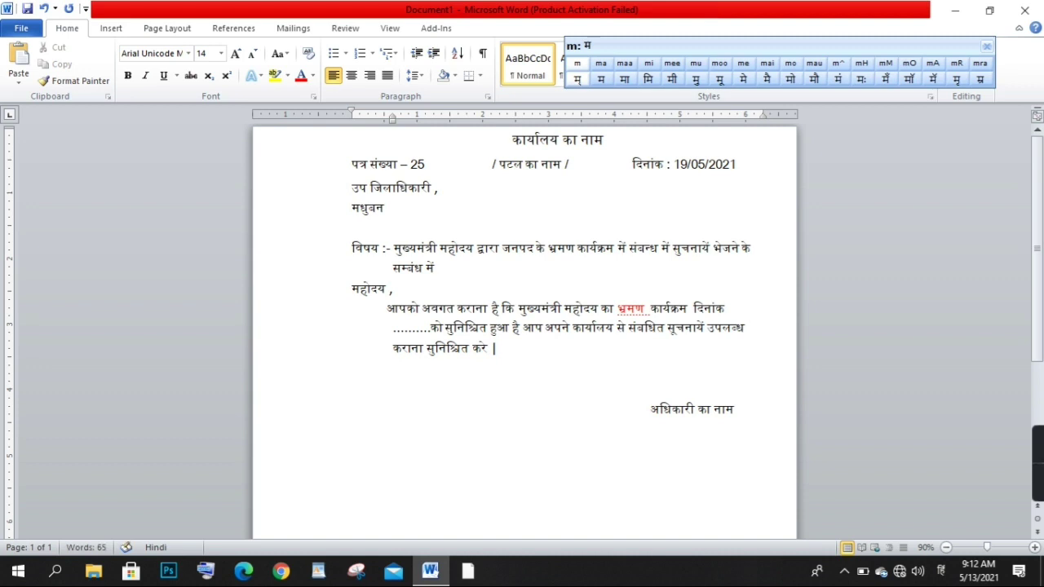
text(janapad)
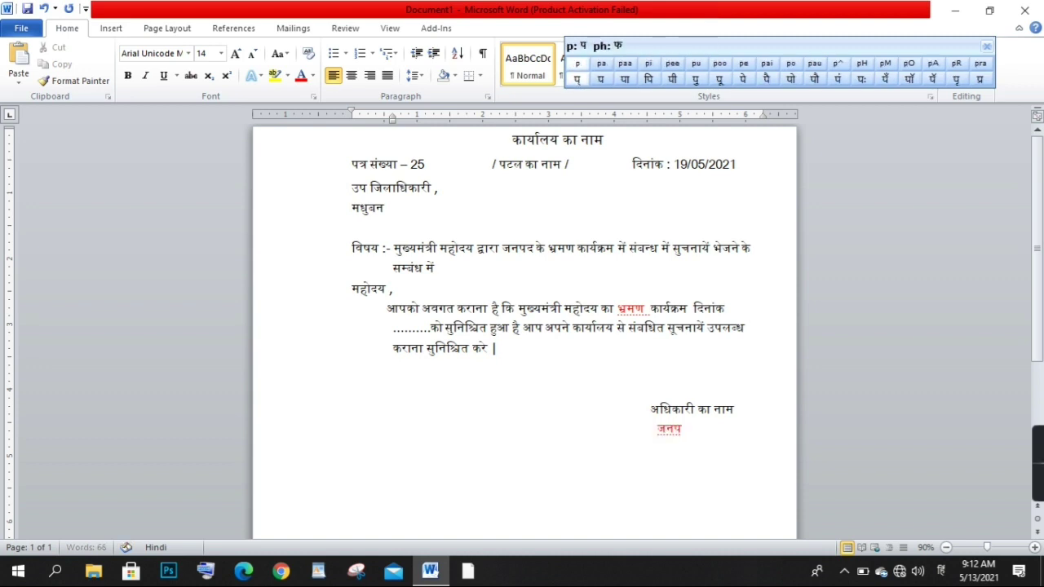
text( m)
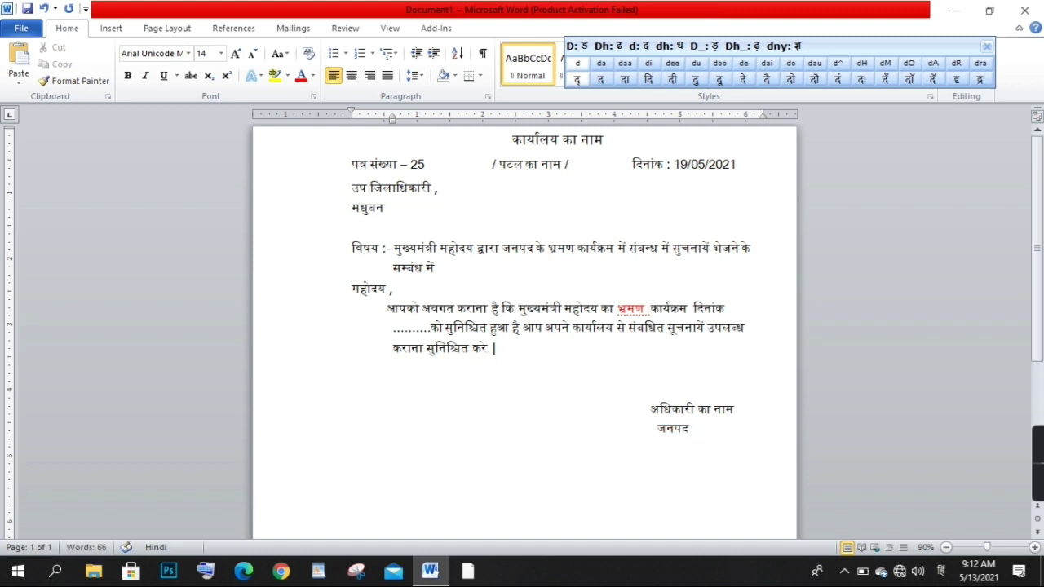
text(a)
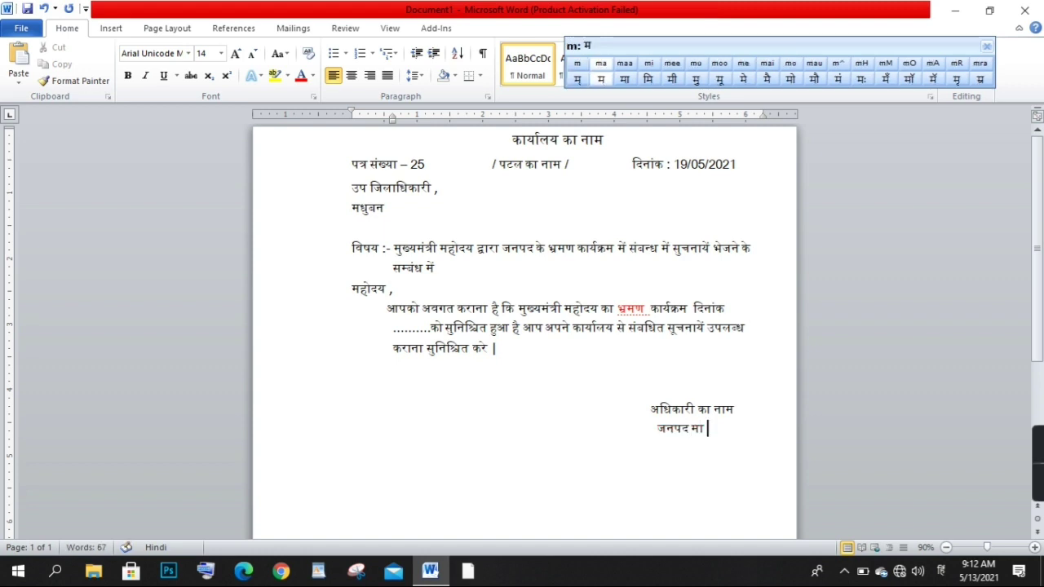
key(BackSpace)
text(uu)
key(BackSpace)
key(BackSpace)
key(BackSpace)
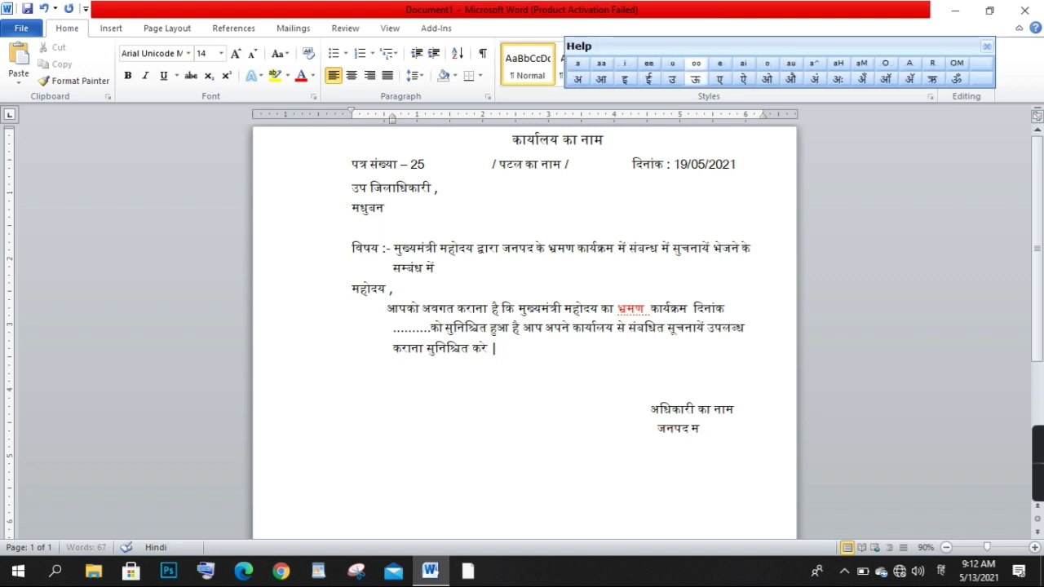
text(uu)
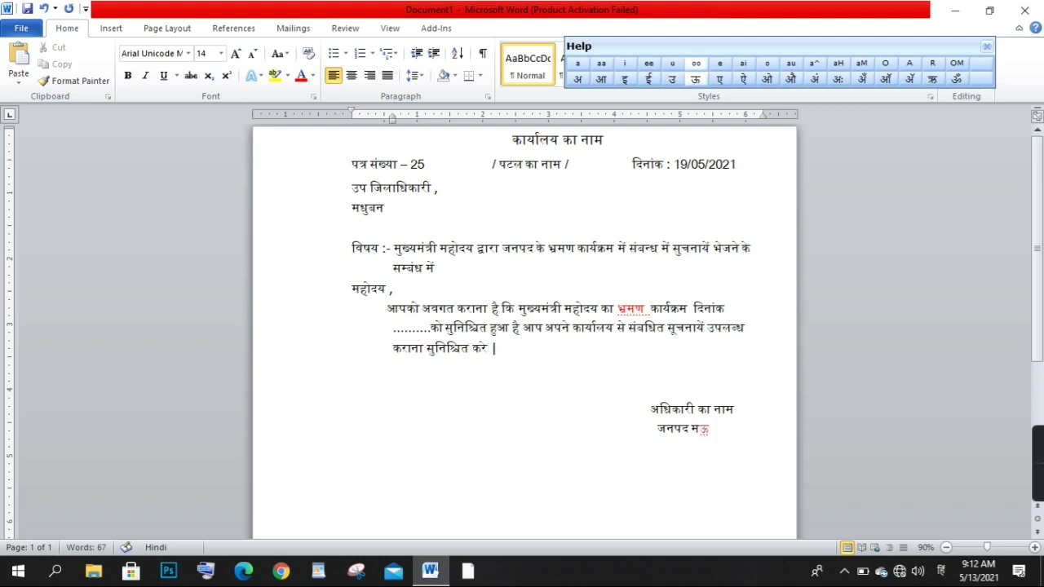
Step: Shift "जनपद मऊ" slightly to the right so it sits centred beneath "अधिकारी का नाम"
key(Left)
key(Left)
key(Left)
key(Left)
key(Left)
key(Left)
key(Left)
click(721, 425)
Step: Start a new line at the left margin with the copy heading "प्रतिलिपि -", using the short vowel in "पि"
key(Return)
text(p)
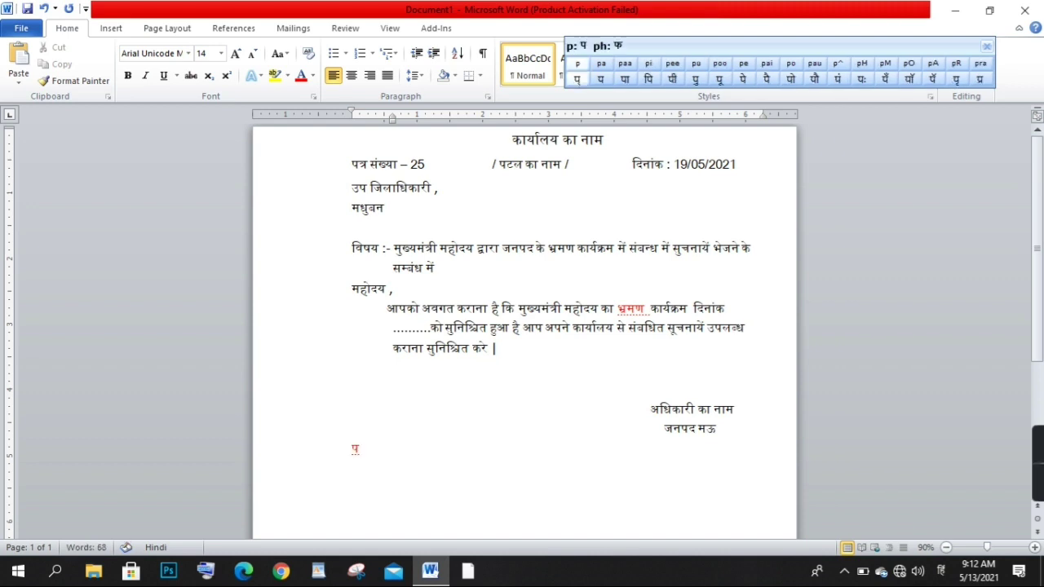
text(rati)
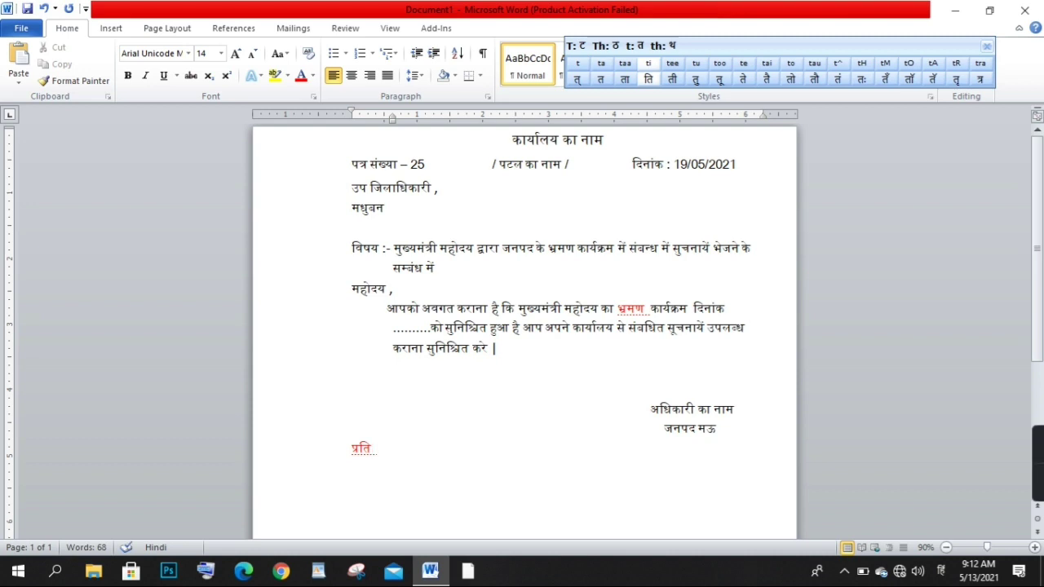
text(li pee)
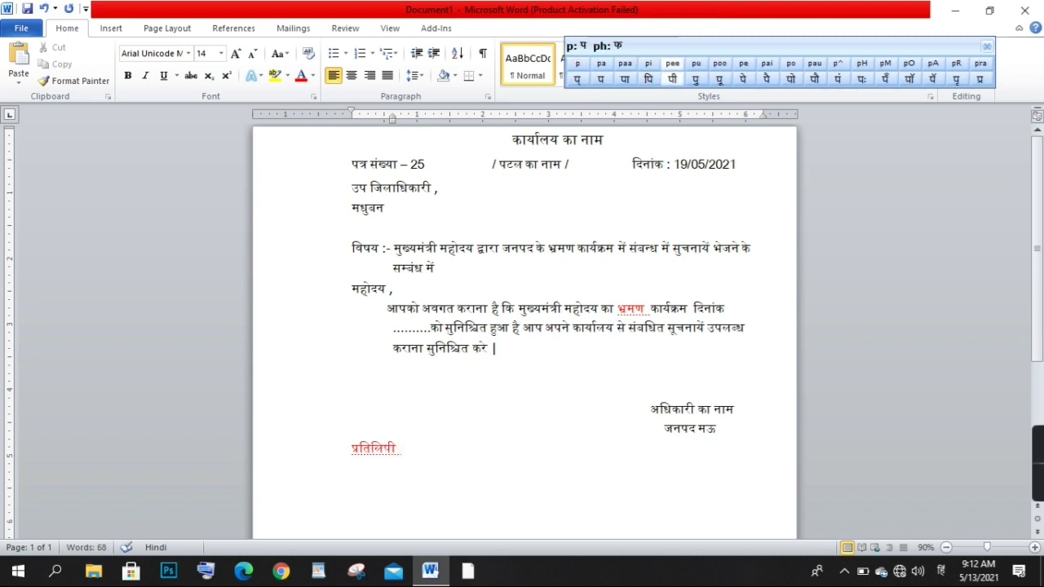
key(BackSpace)
key(BackSpace)
text(pi)
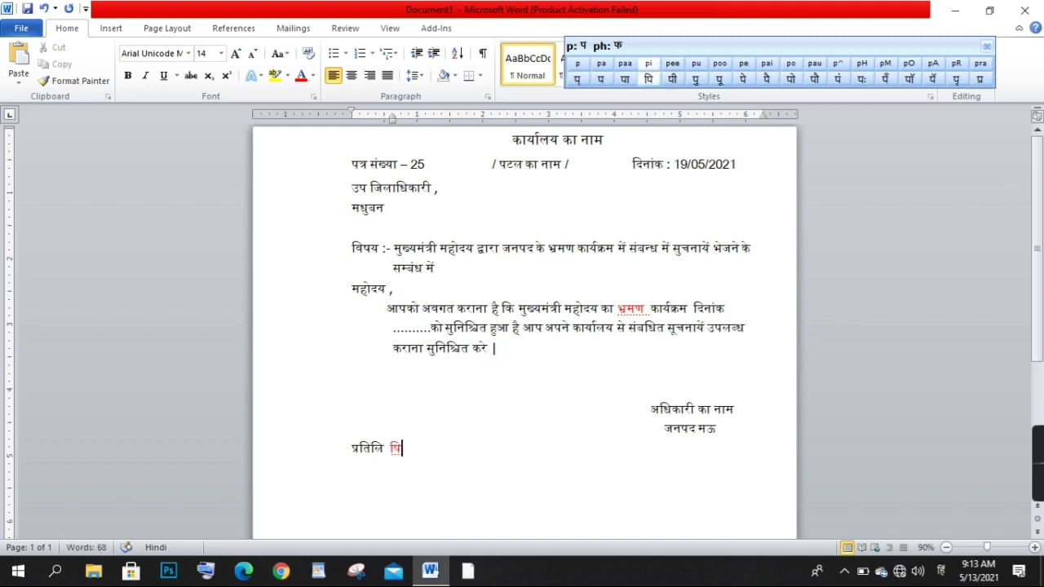
key(space)
text(-)
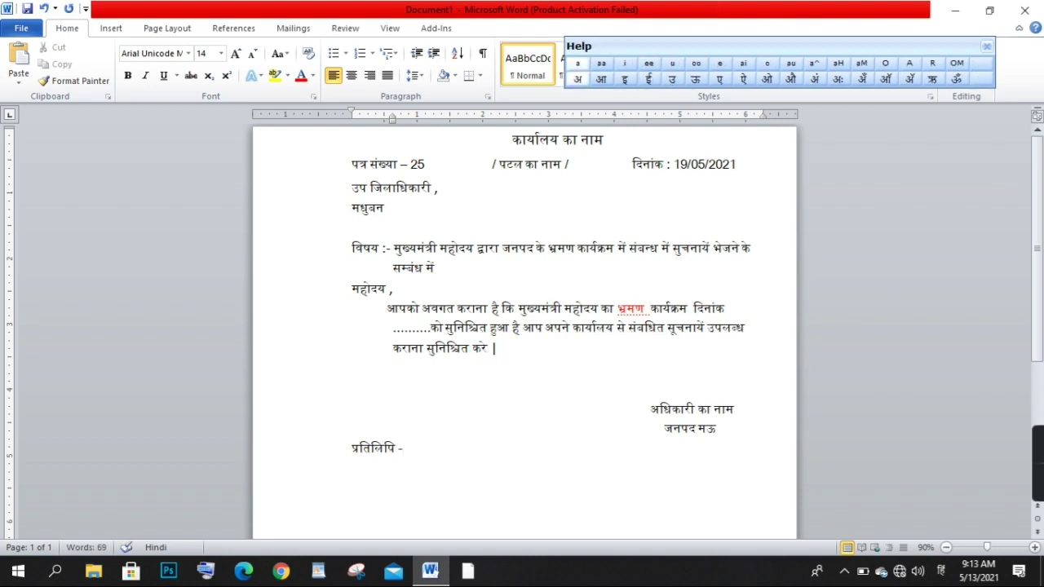
Step: Add "सादर सूचनार्थ" after the dash, replacing the joined "च्न" with separate letters "चन"
text(saad)
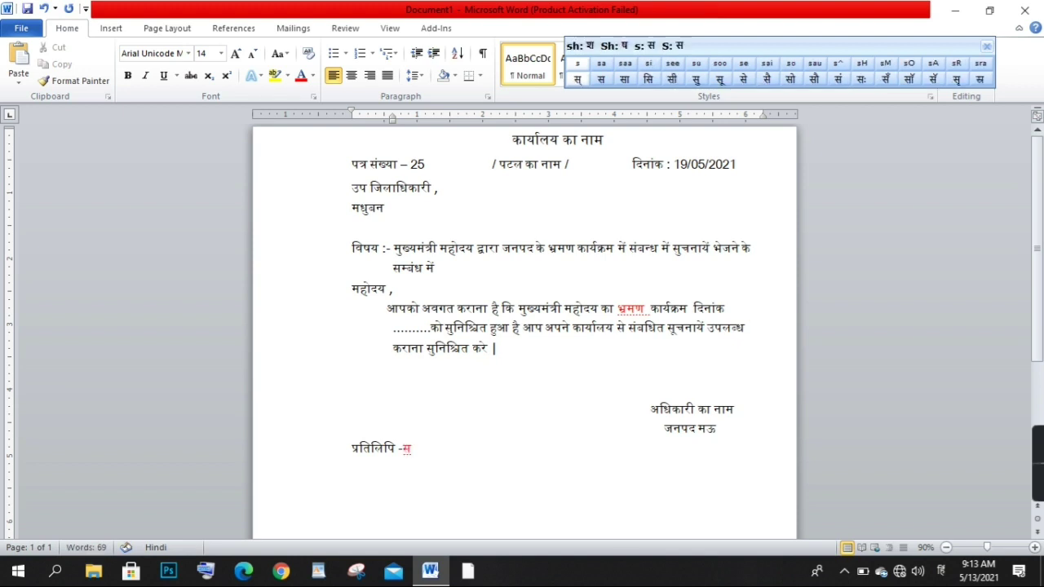
text(r)
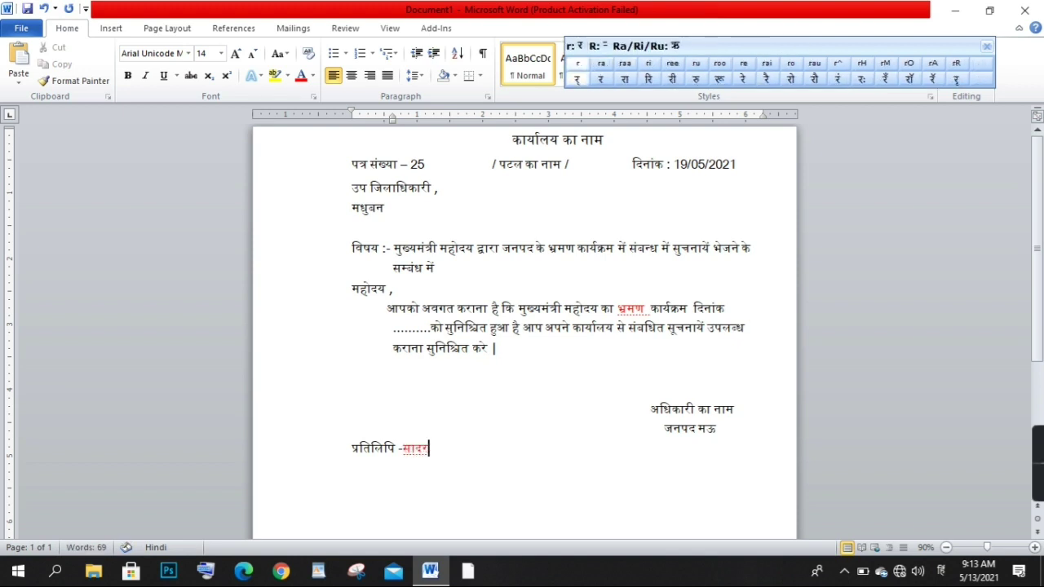
key(space)
text(soo)
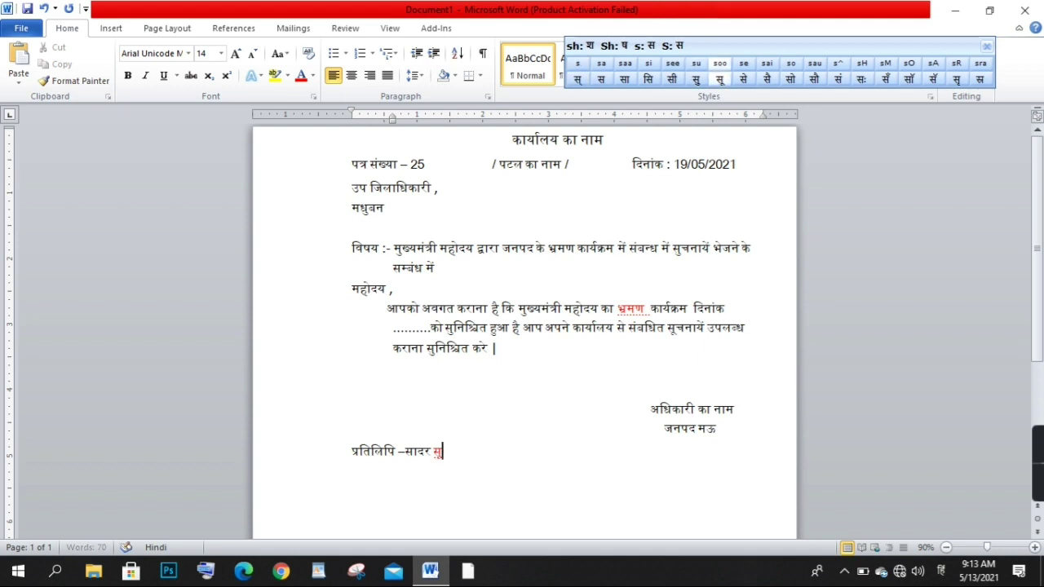
text(ch)
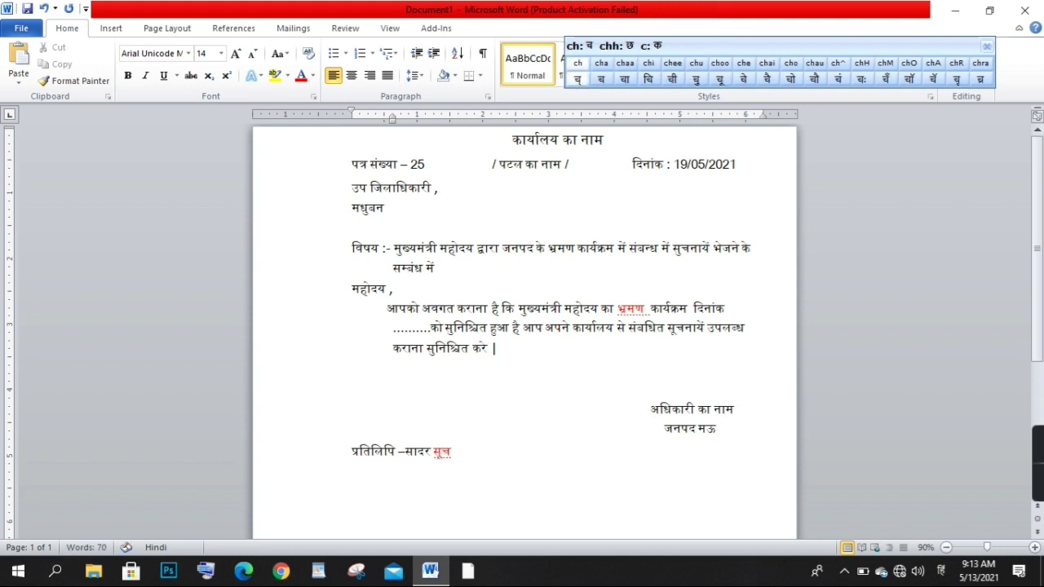
text(naa)
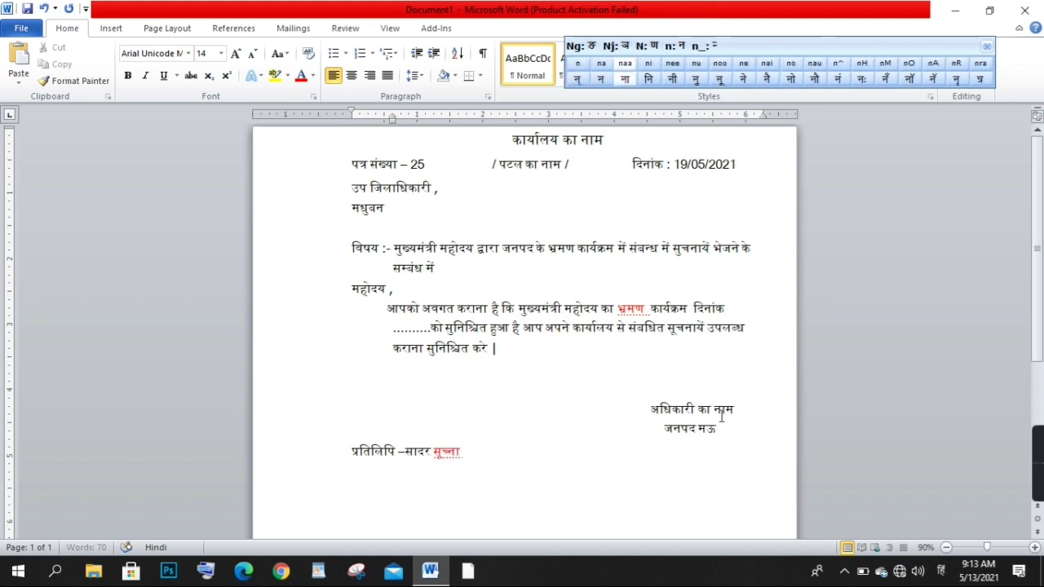
text(rth)
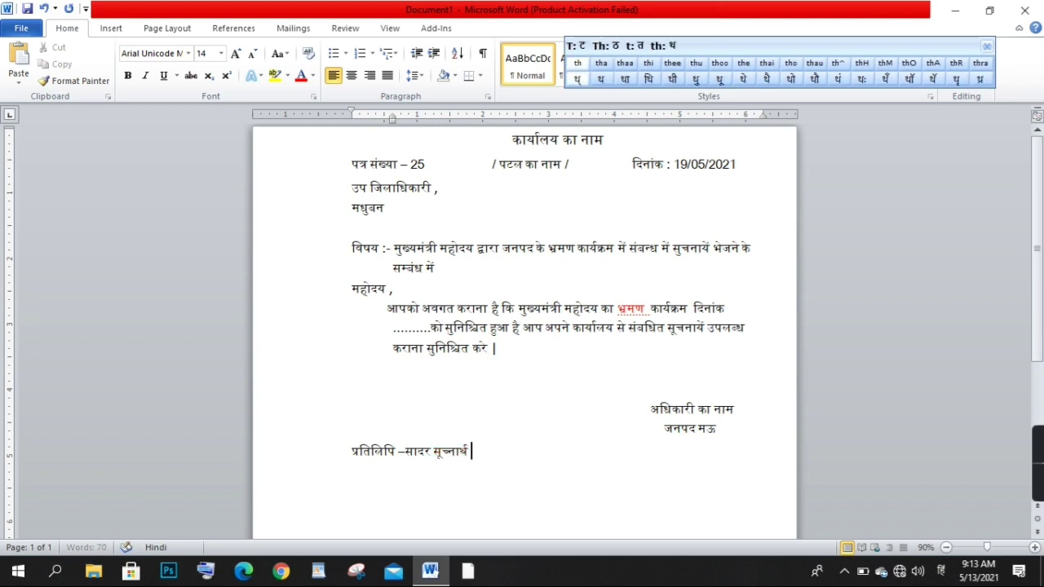
key(BackSpace)
key(BackSpace)
text(naarth p)
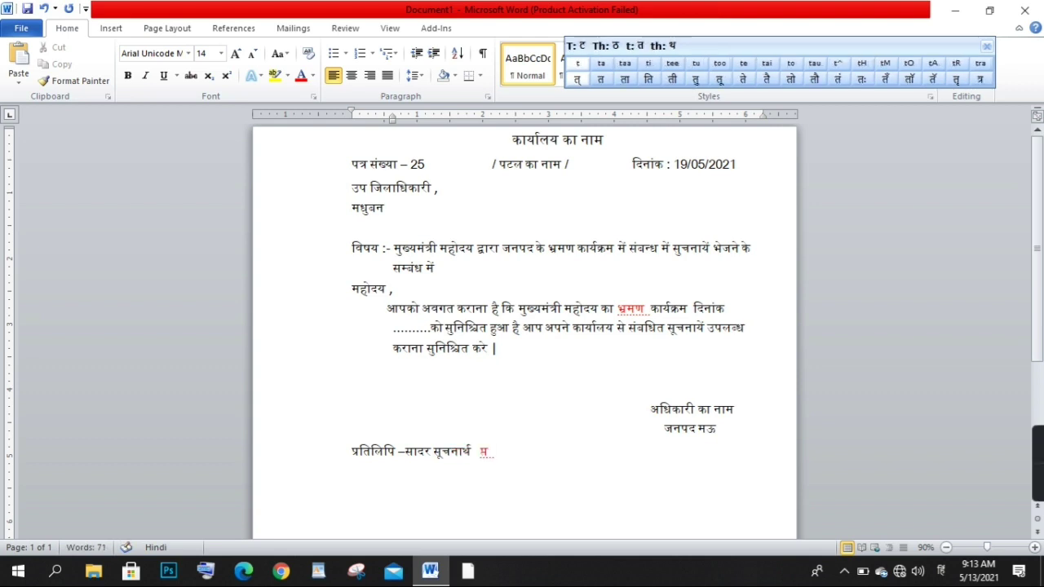
Step: Complete the copy heading with "प्रेषित" after "सूचनार्थ"
key(BackSpace)
text(pr)
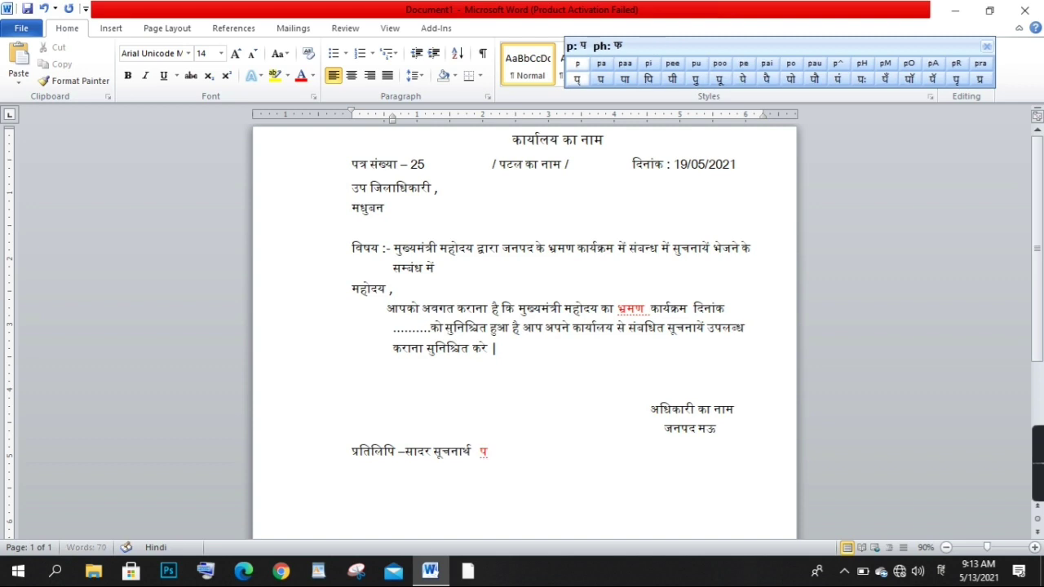
text(eShi)
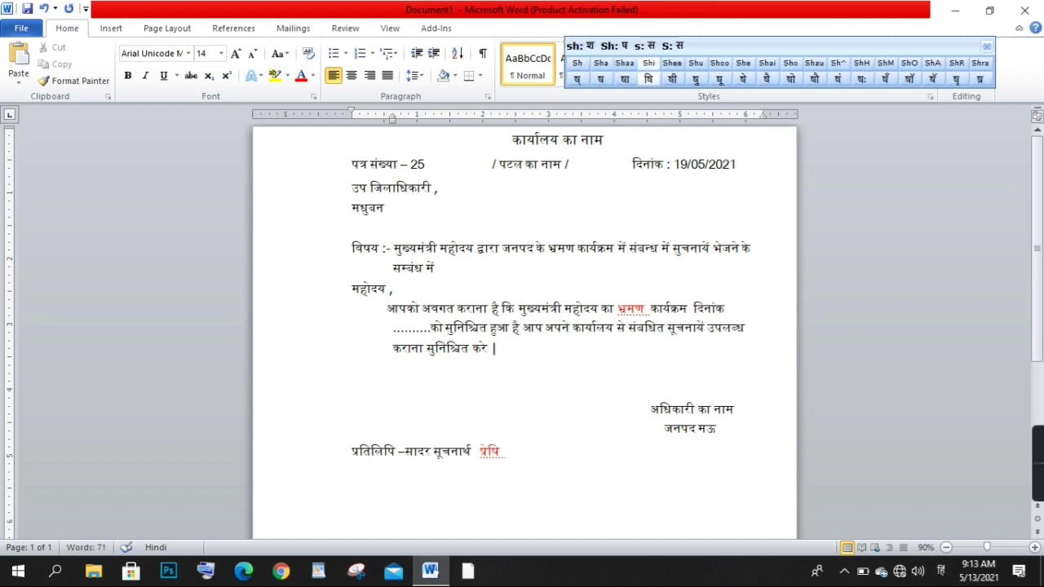
text(t)
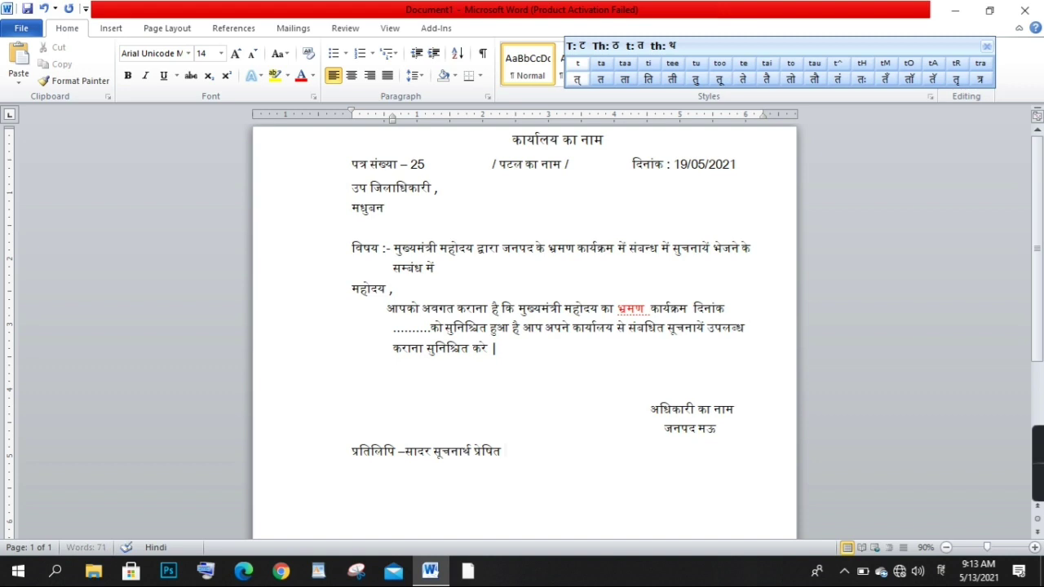
Step: Start a numbered list below the copy heading with "मंडलायुक्त महोदय" as its first entry
key(Return)
click(360, 53)
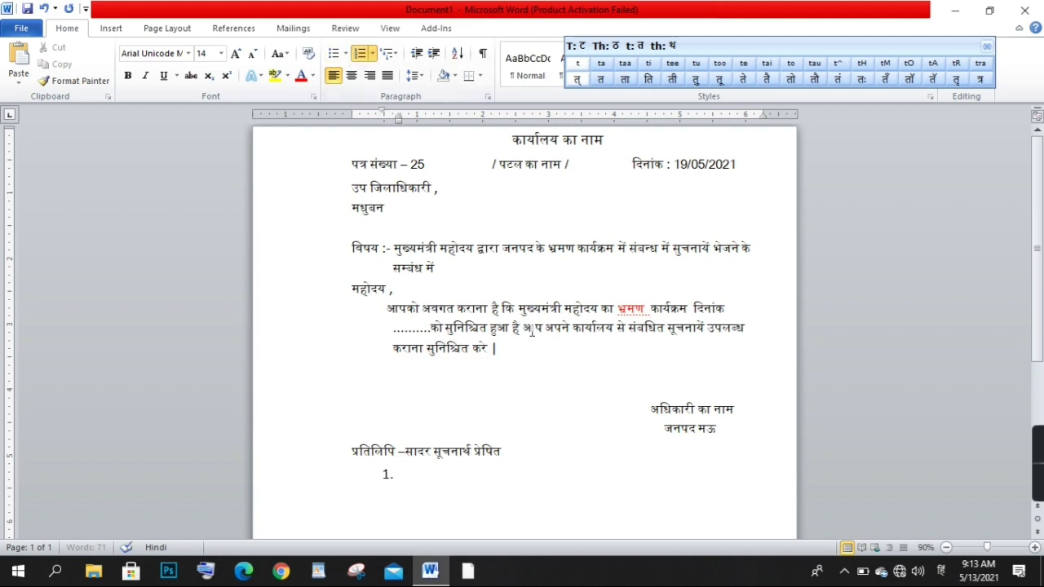
text(m^)
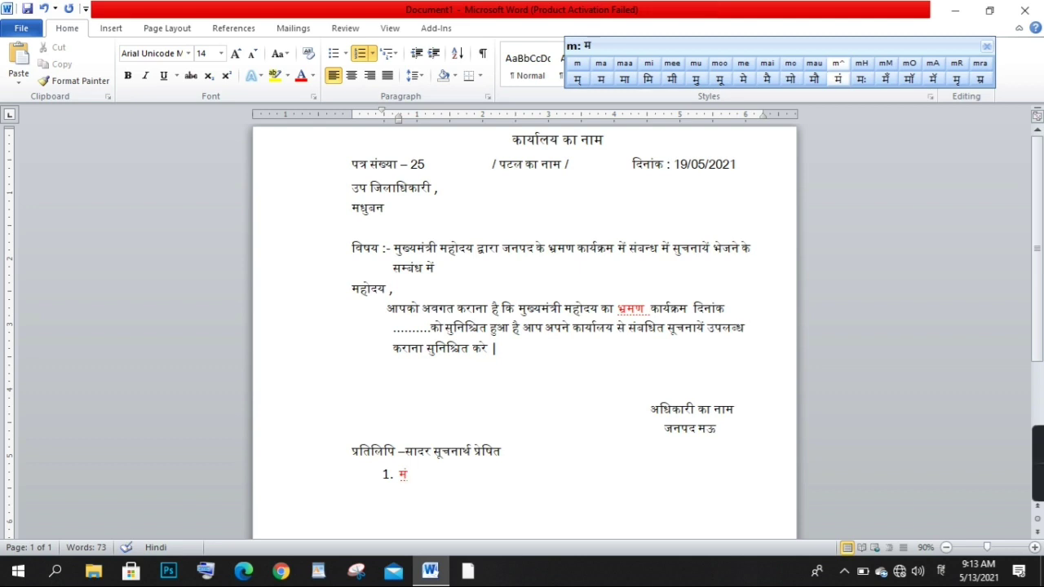
text(D)
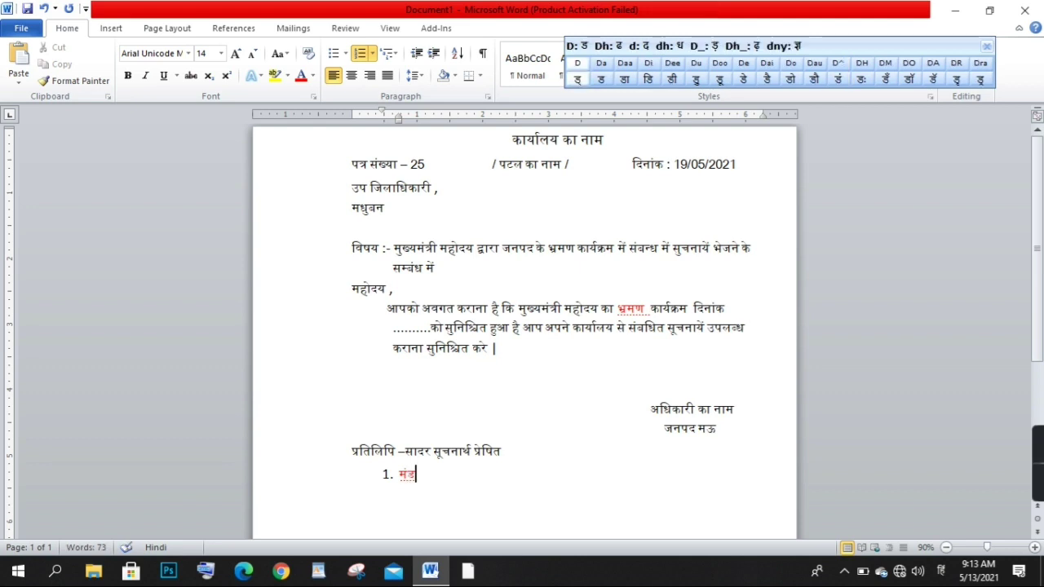
text(a)
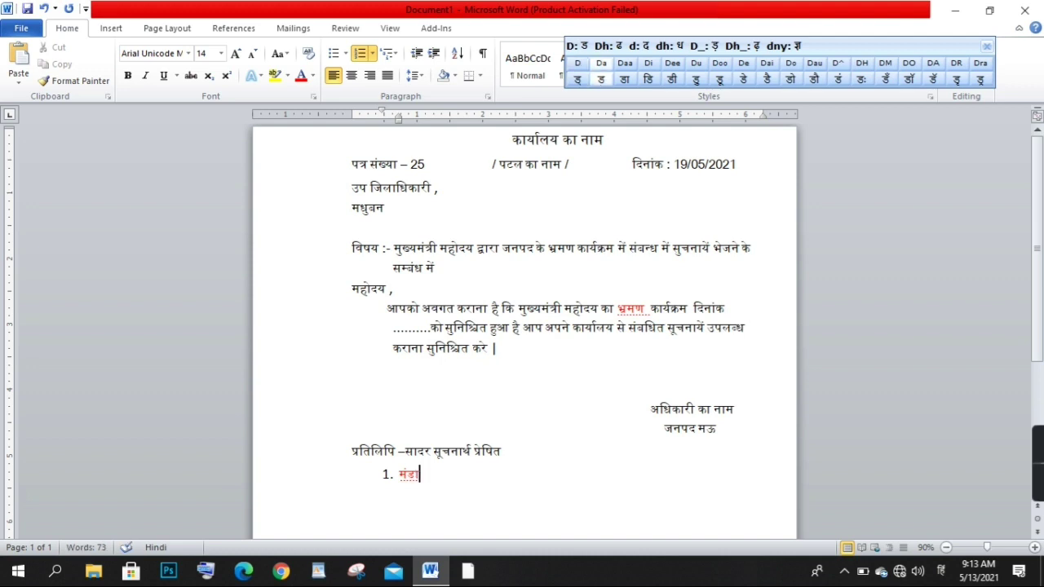
text(laa)
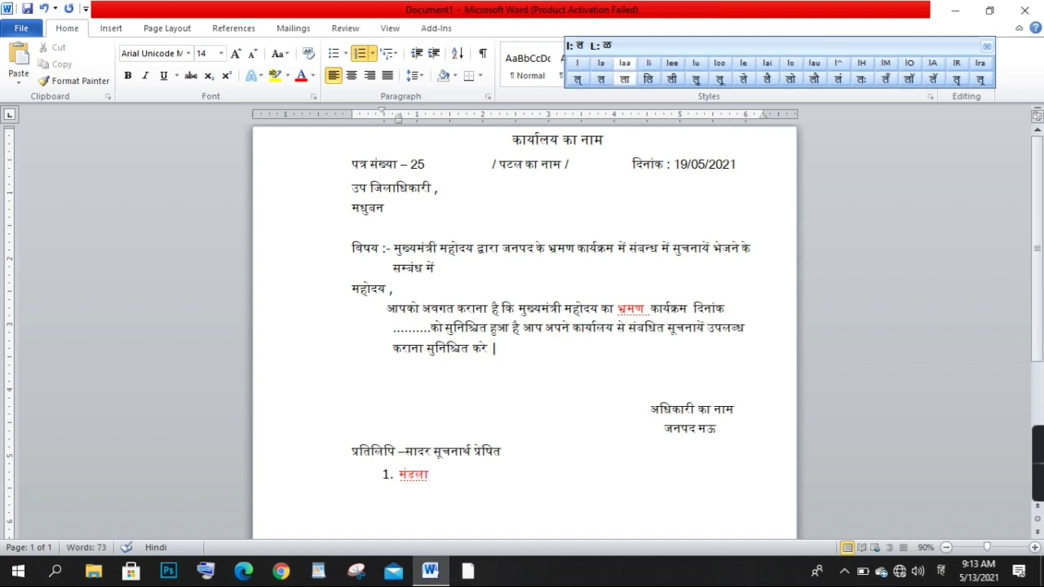
text(yuk)
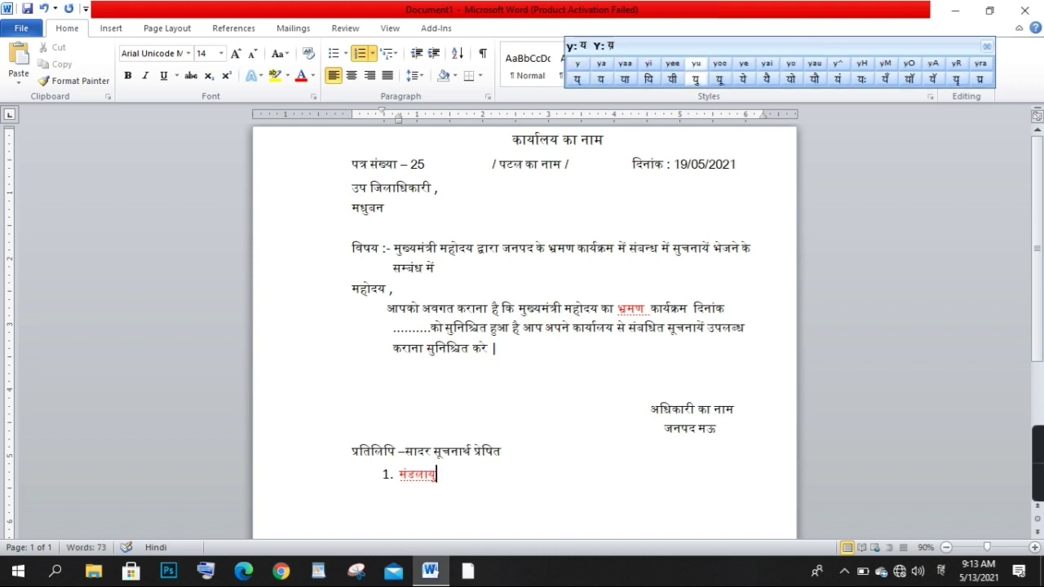
text(t)
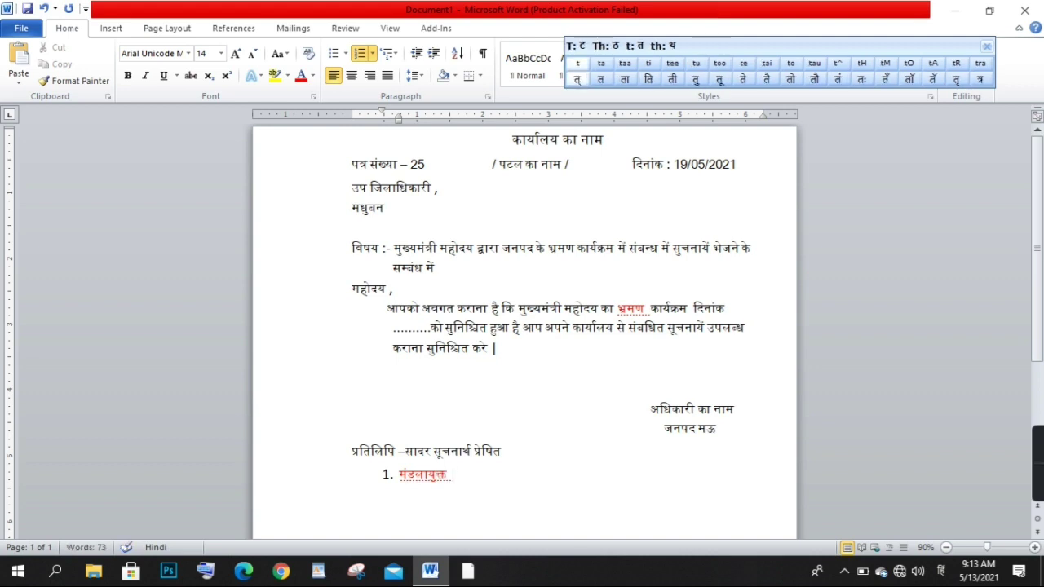
text( mah)
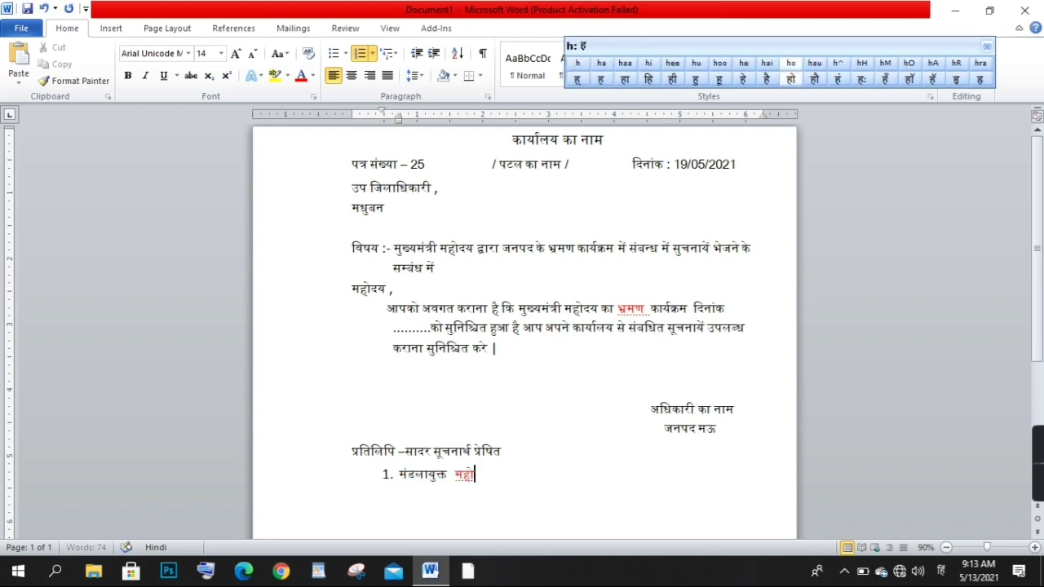
text(oday)
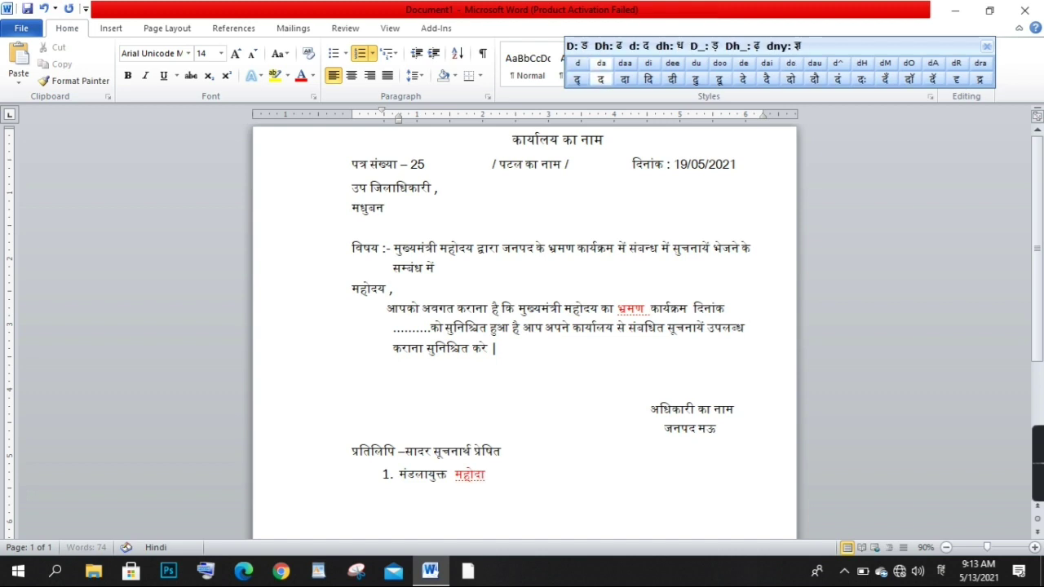
Step: Add a second numbered entry reading "तहसिलदार", using plain "त" and "ह" without the long vowel
key(Return)
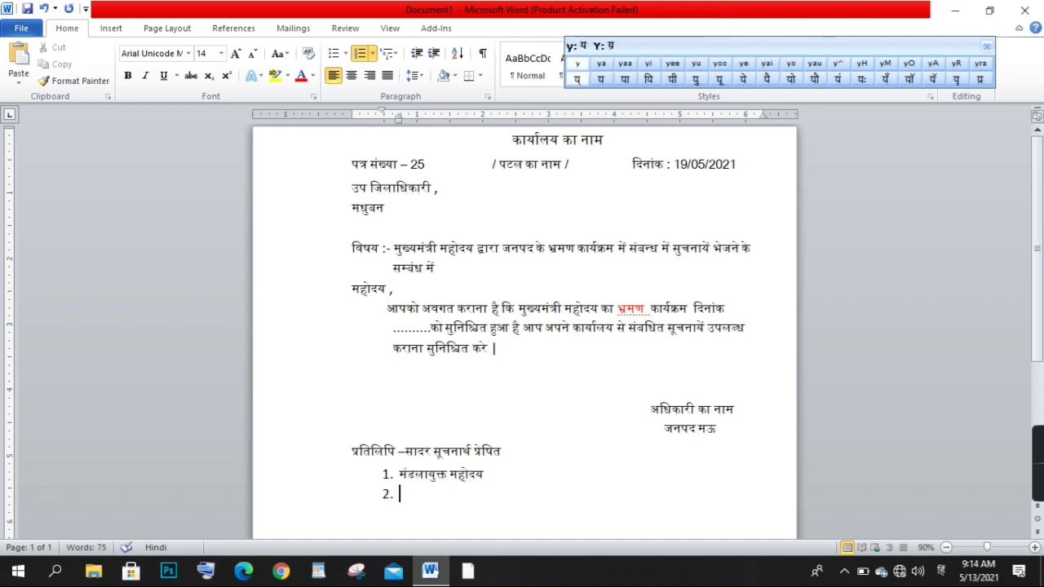
text(taa)
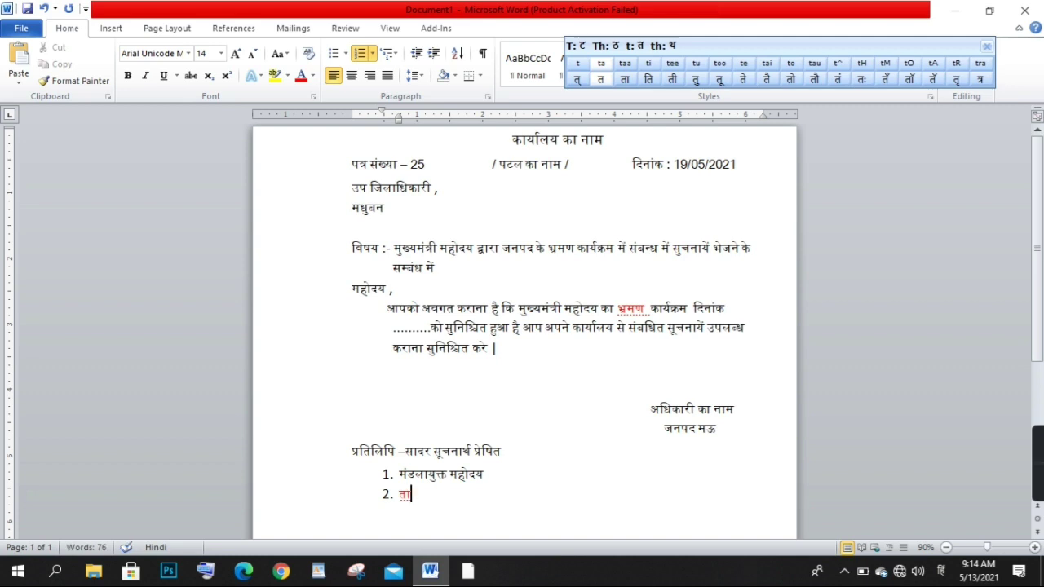
key(BackSpace)
text(haa)
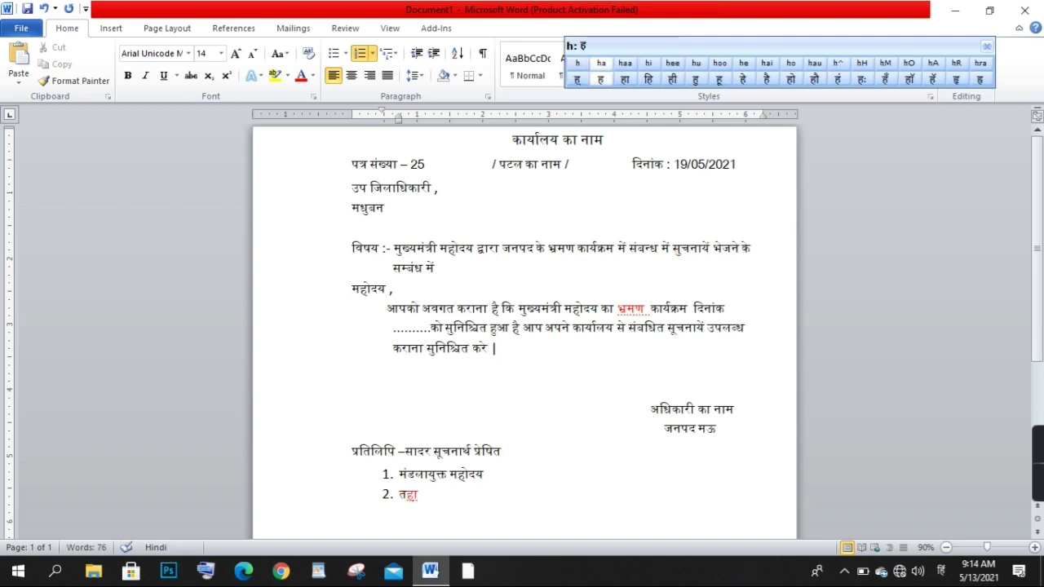
key(BackSpace)
text(si)
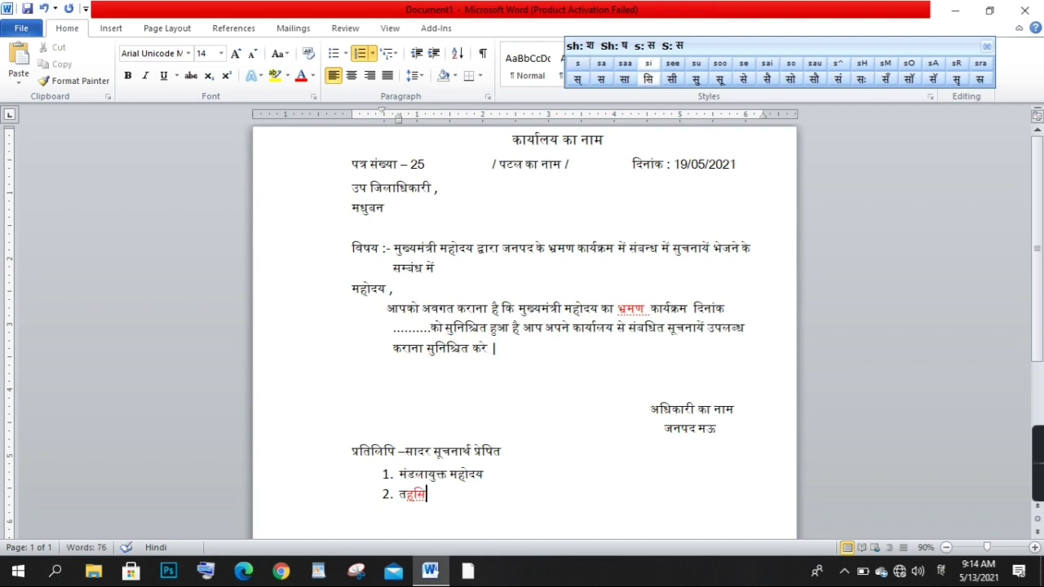
text(ld)
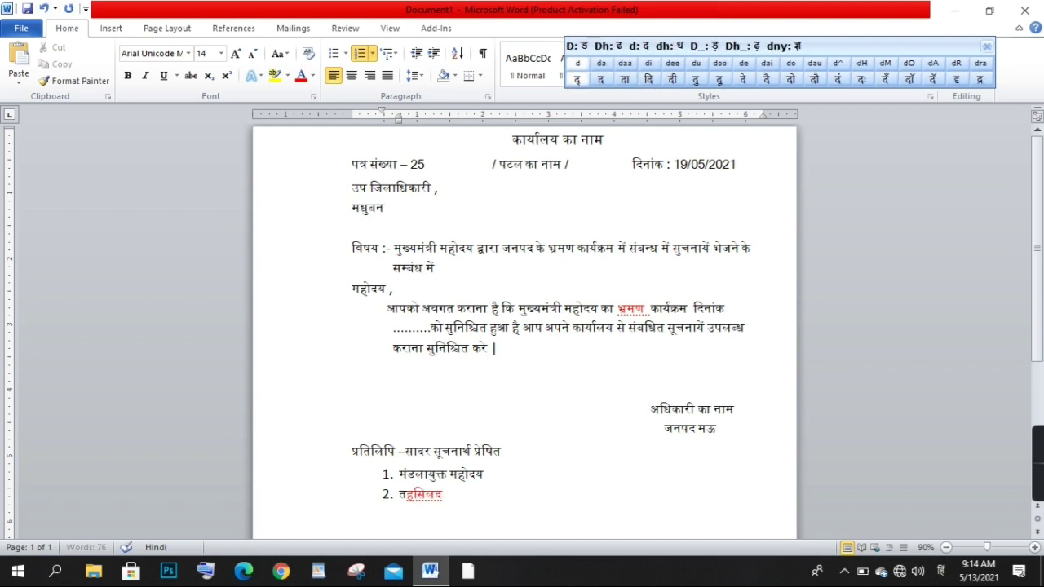
text(aar)
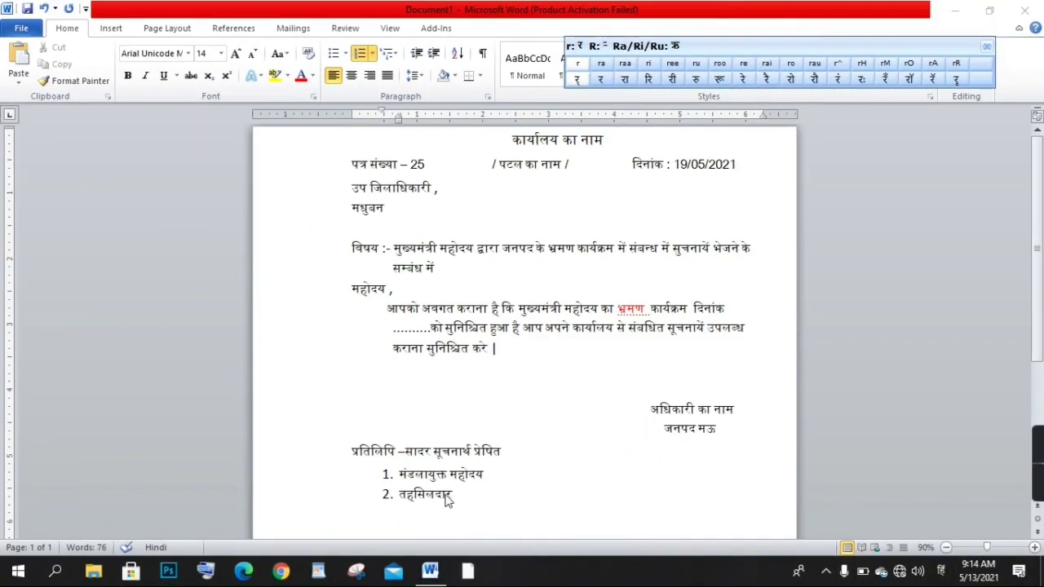
Step: Complete the second entry with "मऊ", using the independent vowel "ऊ", and end the numbered list
text(maa)
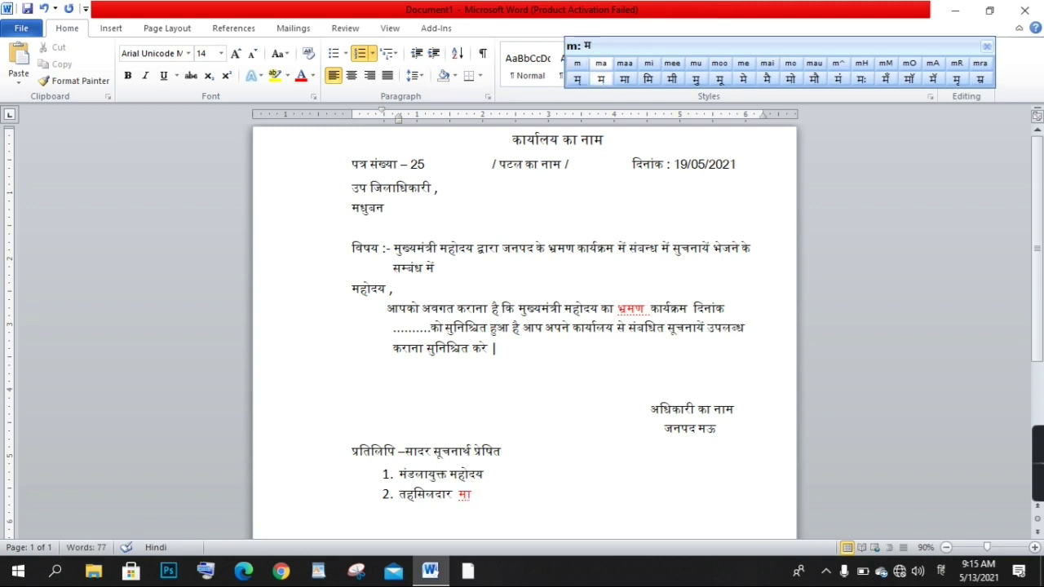
text(u)
key(BackSpace)
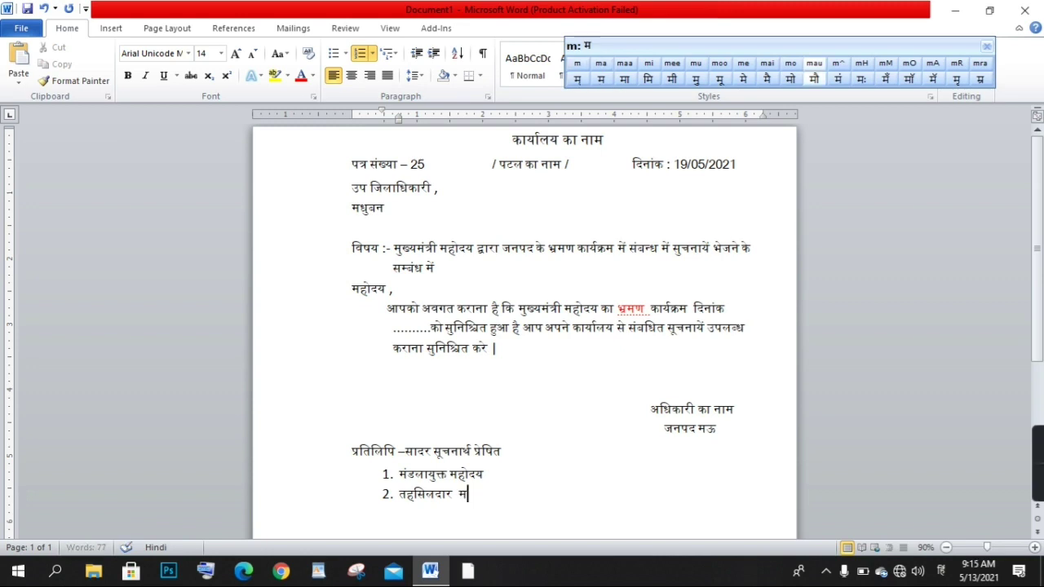
text(ऊ)
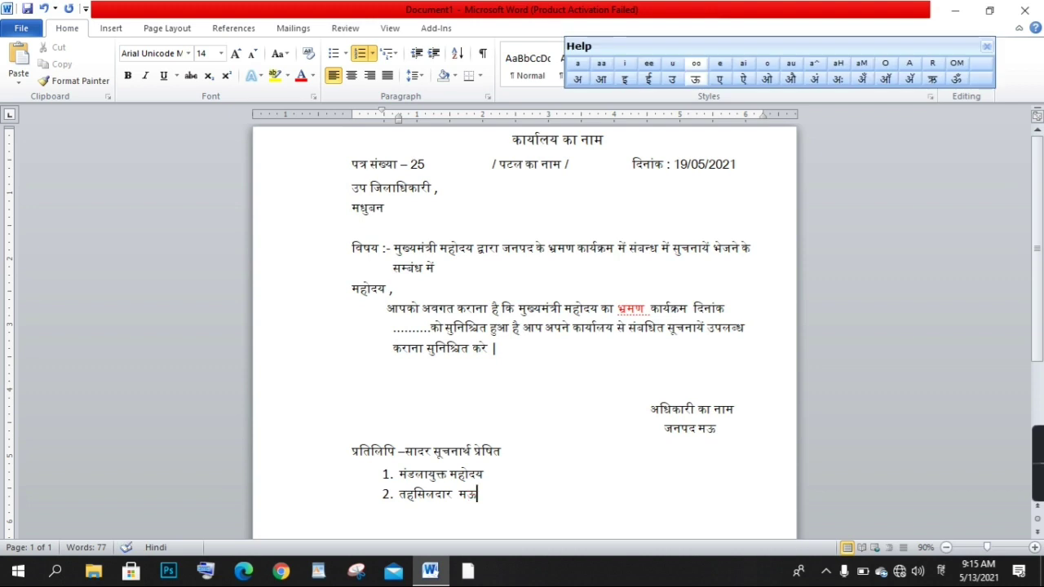
key(Return)
key(Return)
Step: Copy the two-line signature block "अधिकारी का नाम" and "जनपद मऊ" and paste it below the numbered list
scroll(459, 489, down, 3)
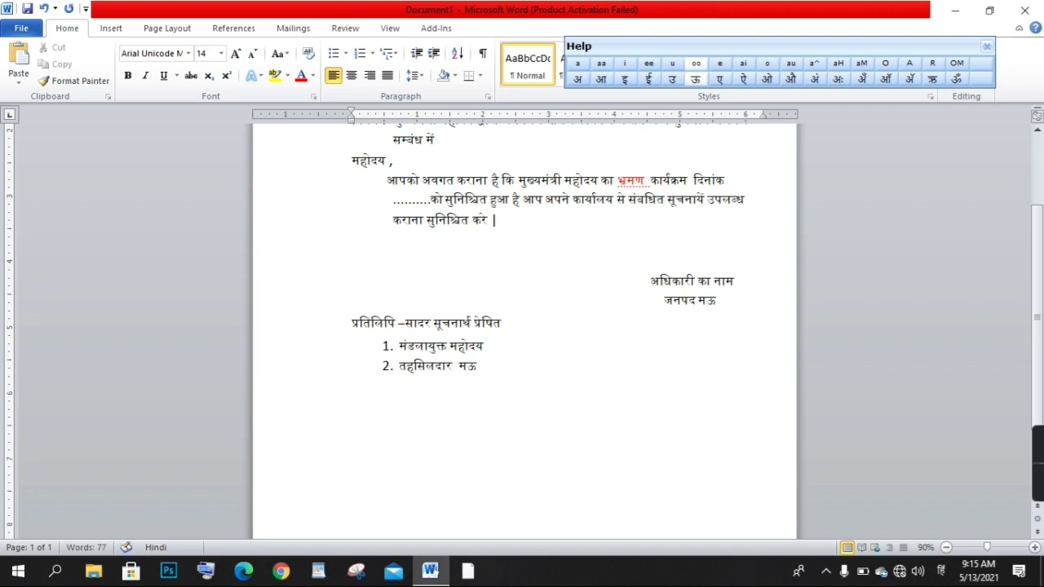
drag(651, 278, 722, 300)
key(ctrl+c)
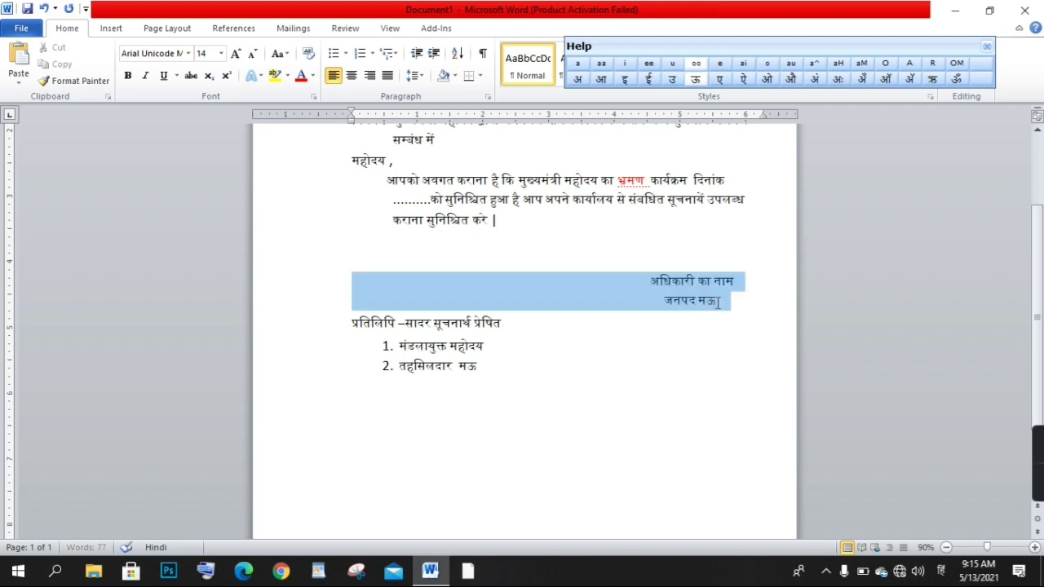
click(687, 433)
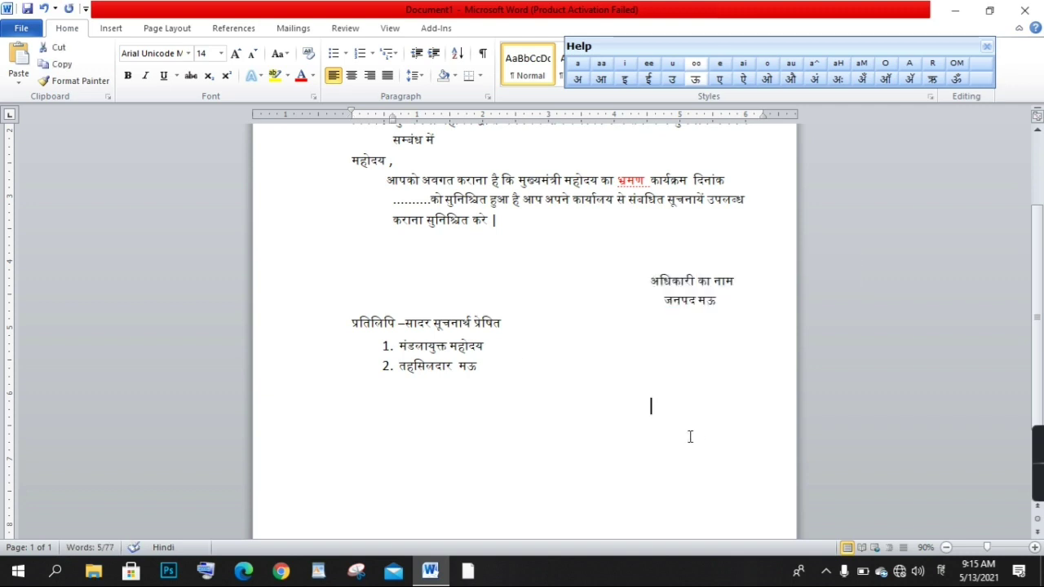
key(ctrl+v)
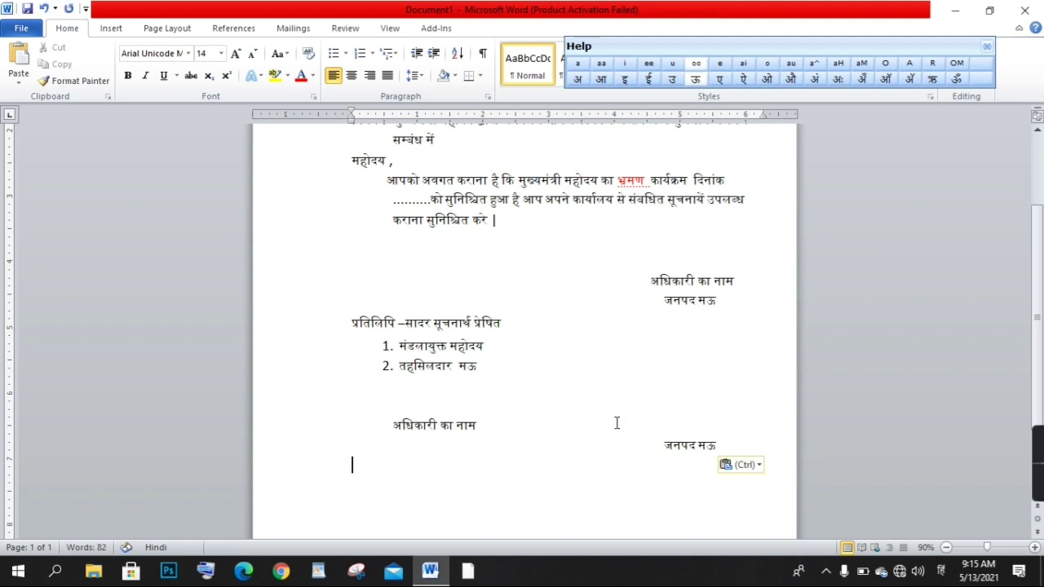
Step: Remove the indent of the pasted "अधिकारी का नाम" and tab the line across so it sits above "जनपद मऊ"
click(383, 424)
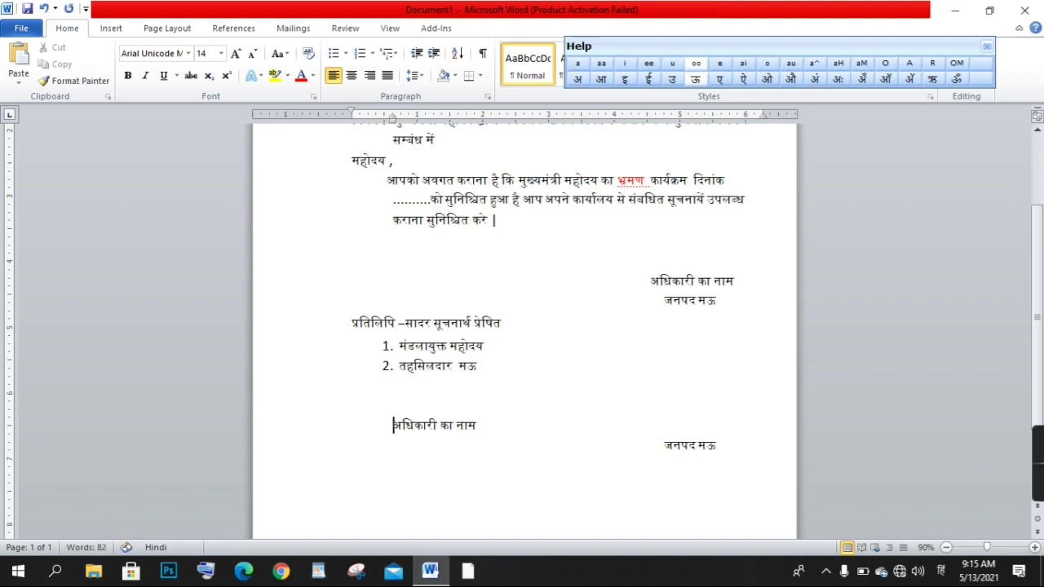
key(BackSpace)
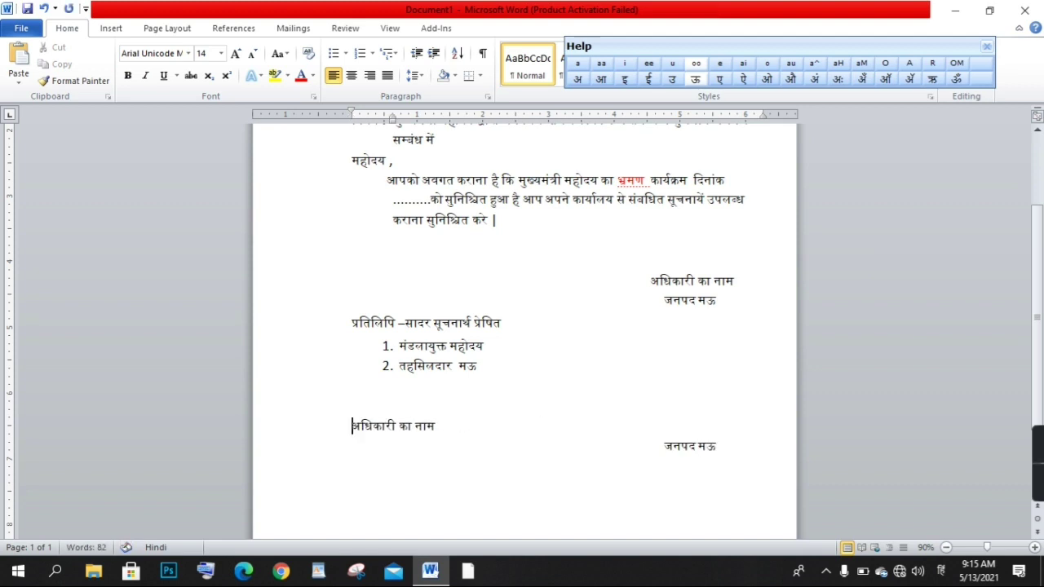
key(Tab)
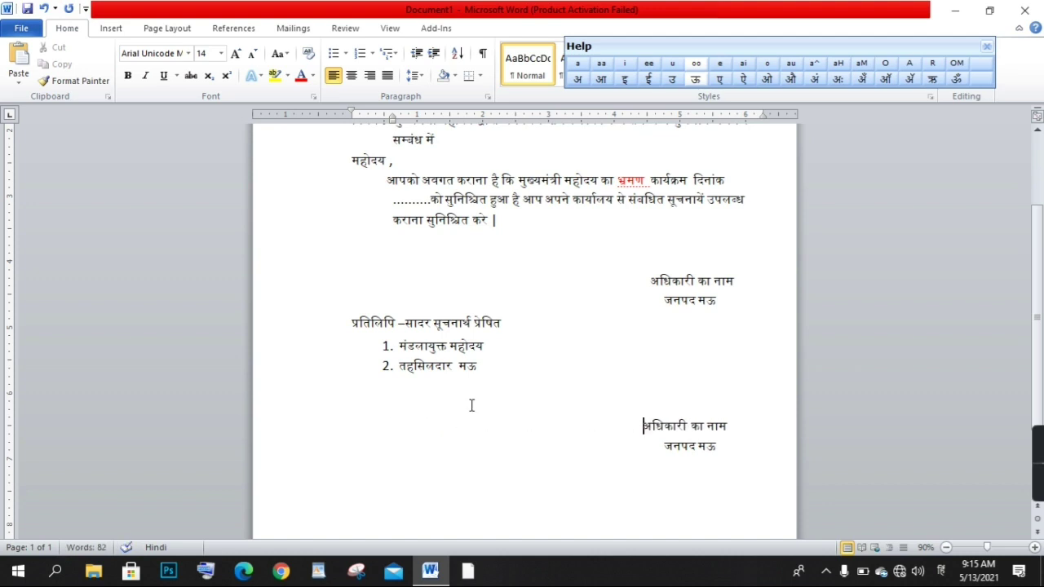
Step: Zoom out to 60% and review the layout of the whole letter from heading to closing signature block
scroll(470, 405, up, 2)
click(945, 547)
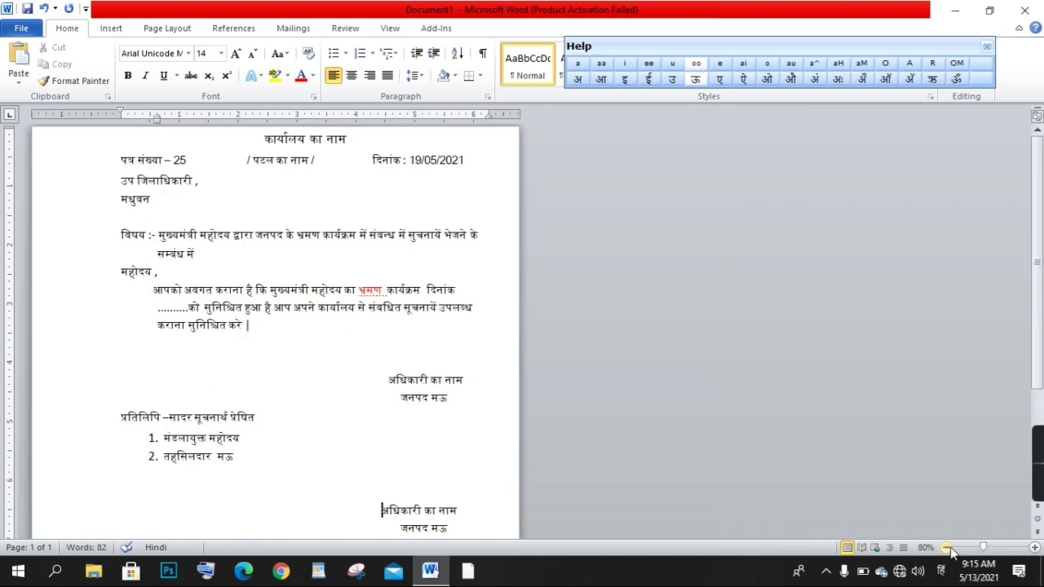
click(946, 547)
click(946, 547)
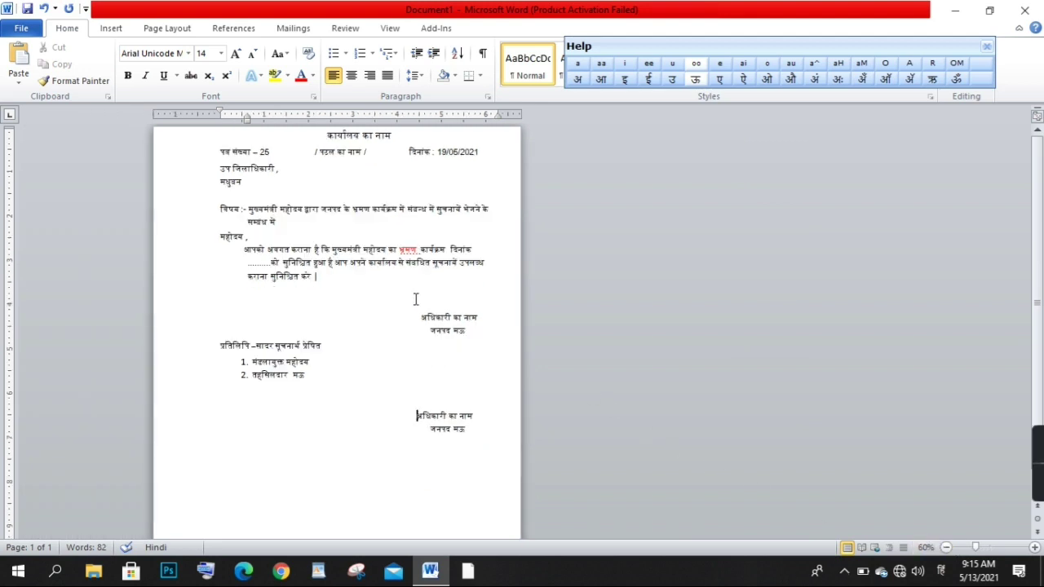
scroll(416, 299, down, 1)
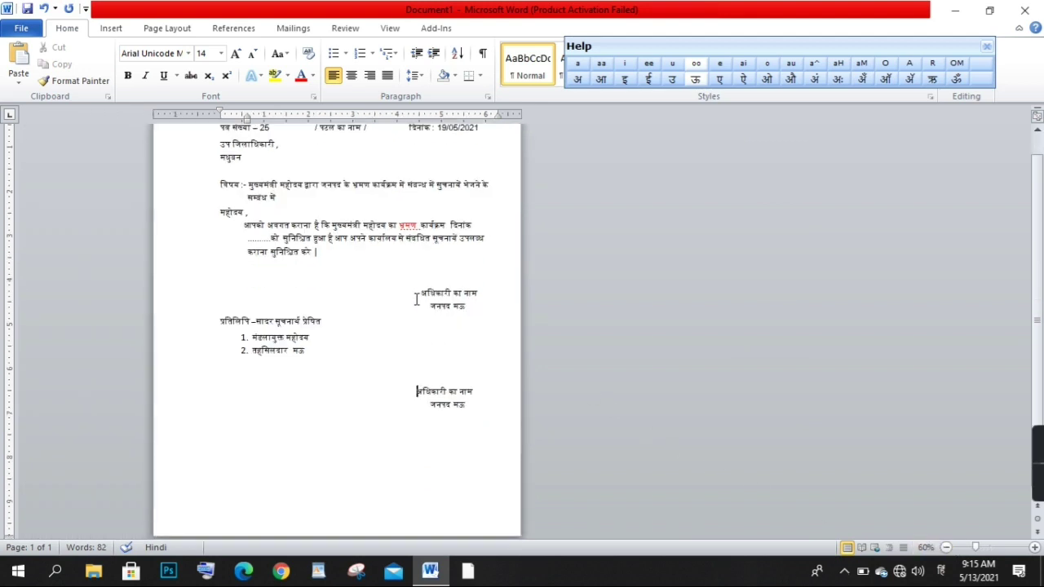
scroll(416, 299, up, 1)
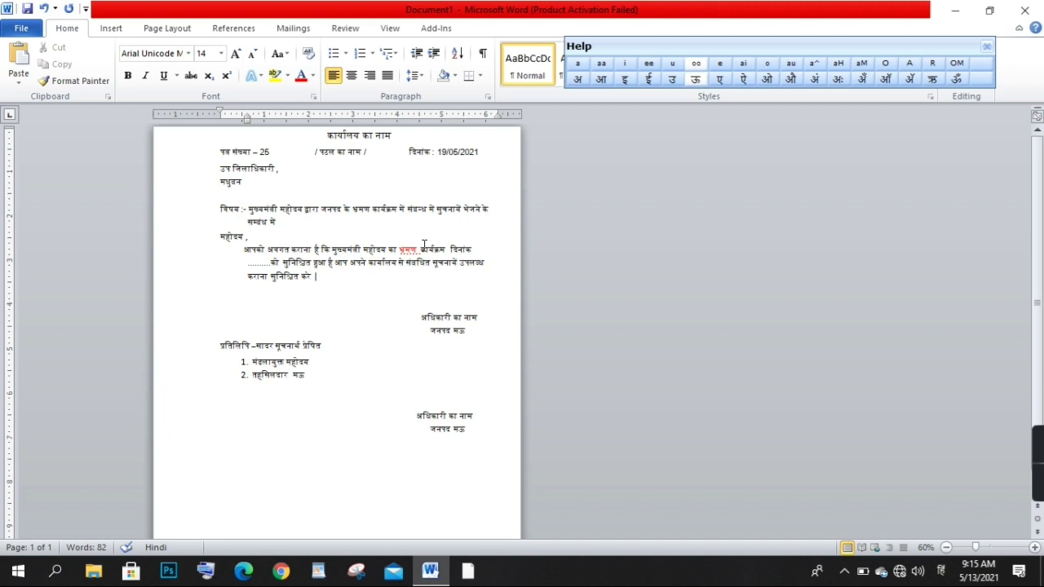
mouse_move(1032, 476)
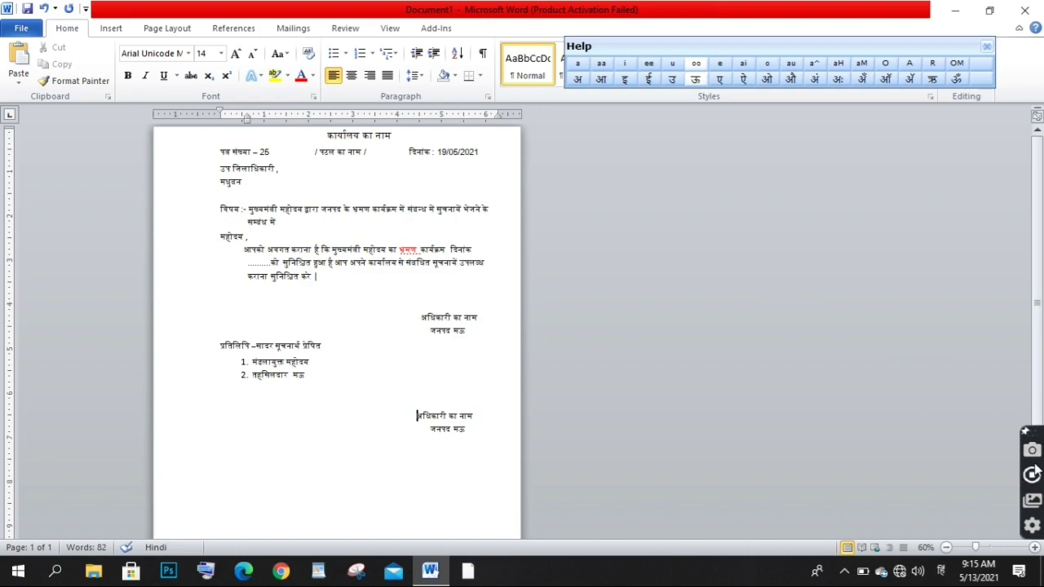